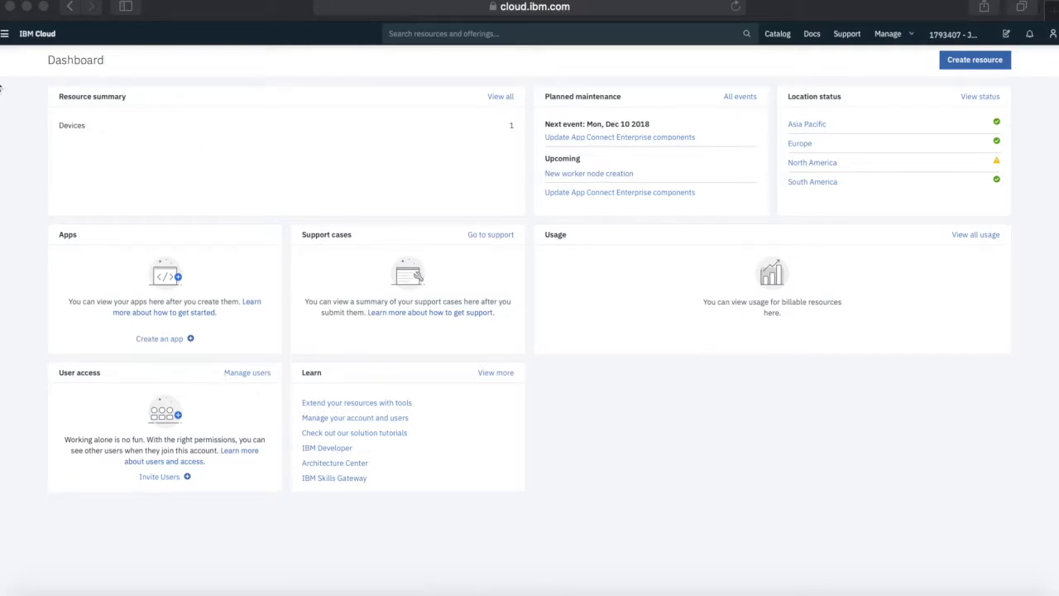
# Open the Security Groups list for network security in Classic Infrastructure
pyautogui.click(5, 35)
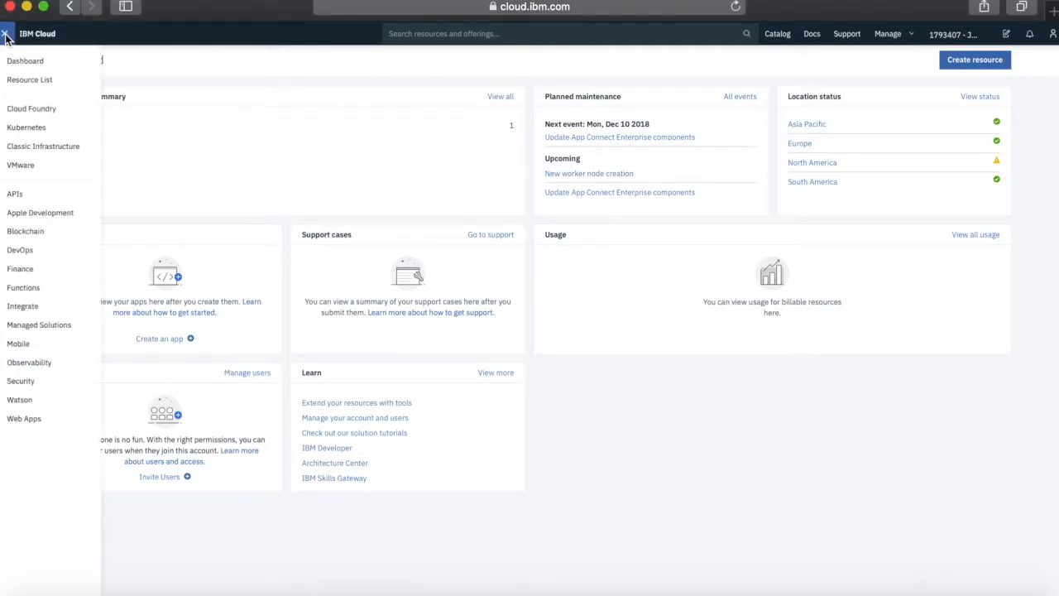
pyautogui.click(58, 150)
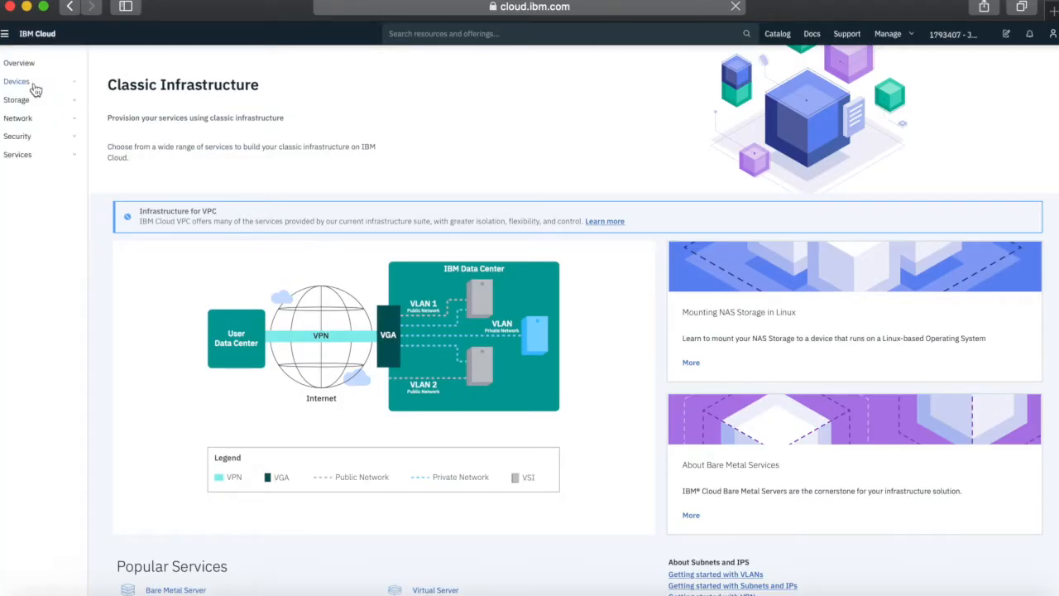
pyautogui.click(24, 138)
pyautogui.moveTo(54, 197)
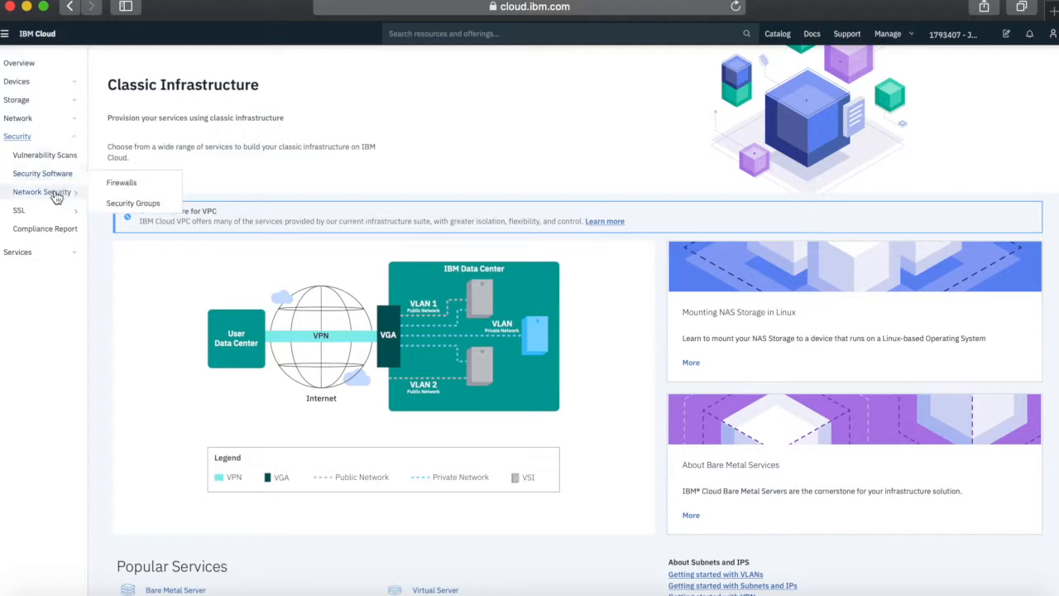
pyautogui.click(143, 206)
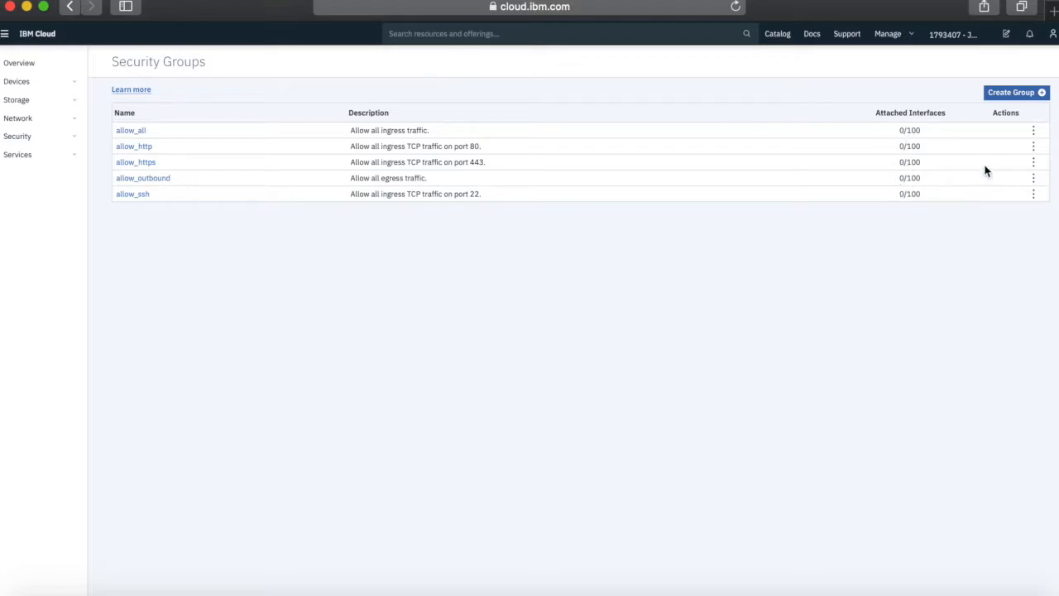
# View the actions available for the allow_all group, and open the rules of the allow_http group
pyautogui.click(1033, 132)
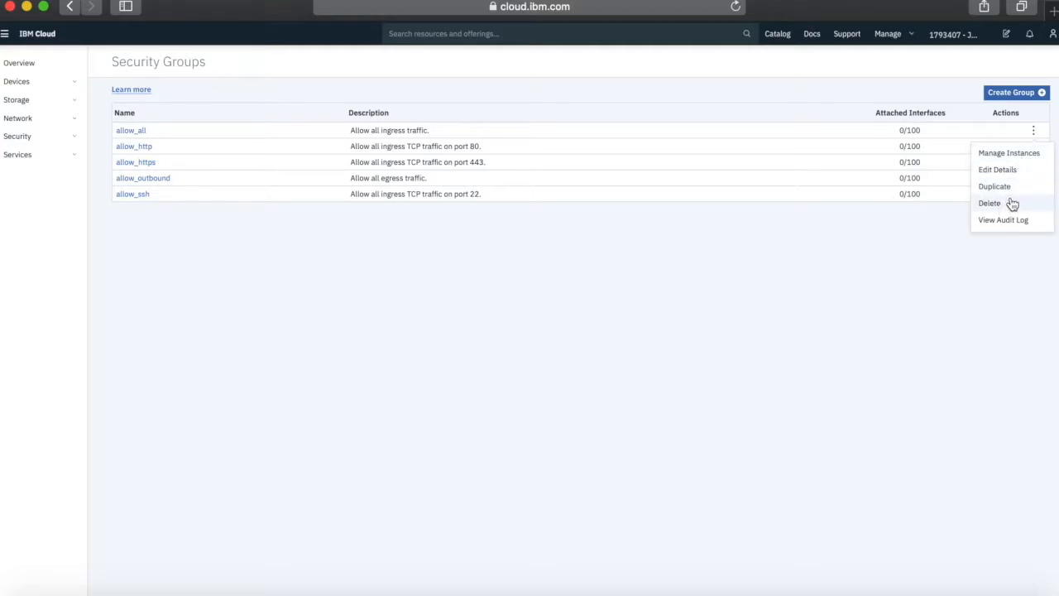
pyautogui.click(997, 279)
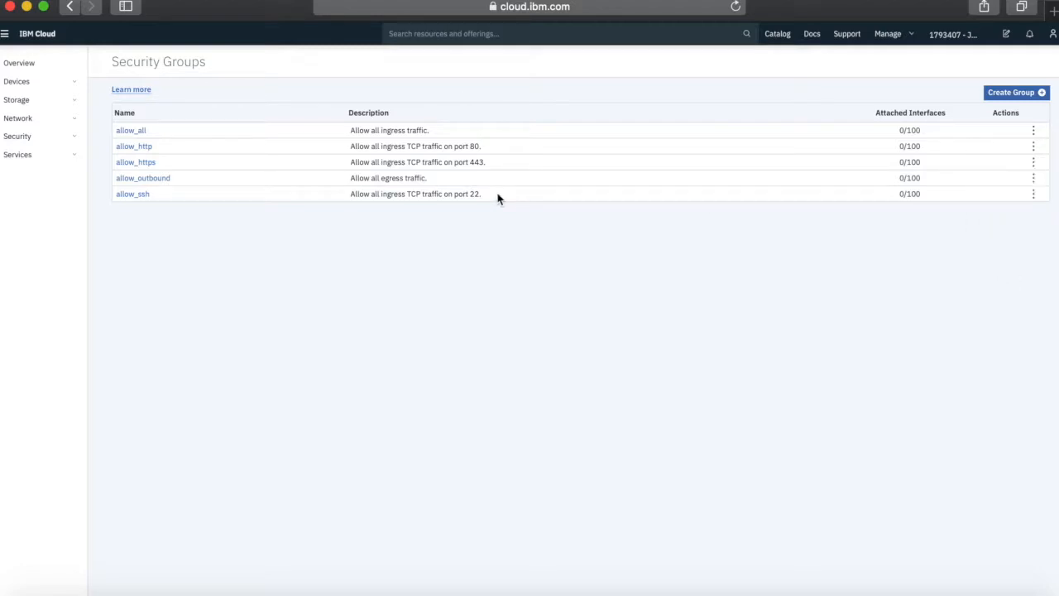
pyautogui.click(139, 148)
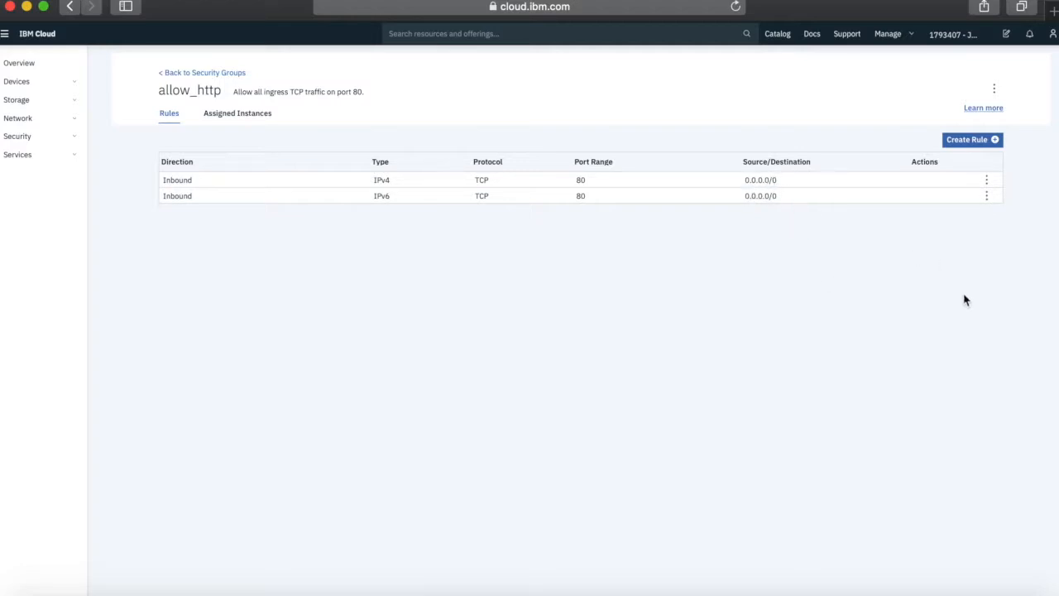
# Open the inbound IPv4 rule for editing, try the Outbound direction, and switch it back to Inbound
pyautogui.click(988, 182)
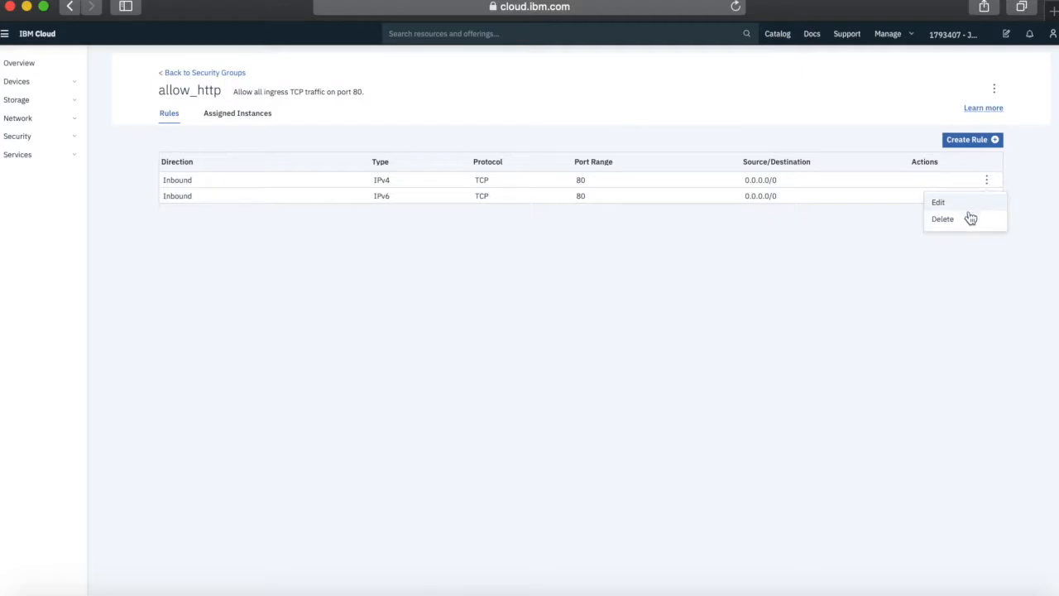
pyautogui.click(942, 204)
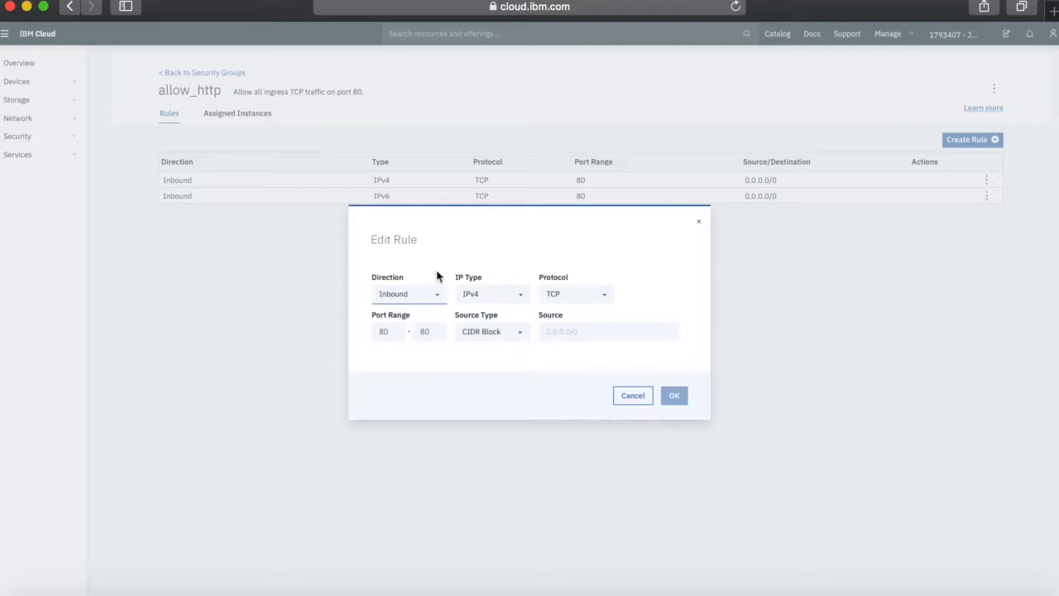
pyautogui.click(431, 296)
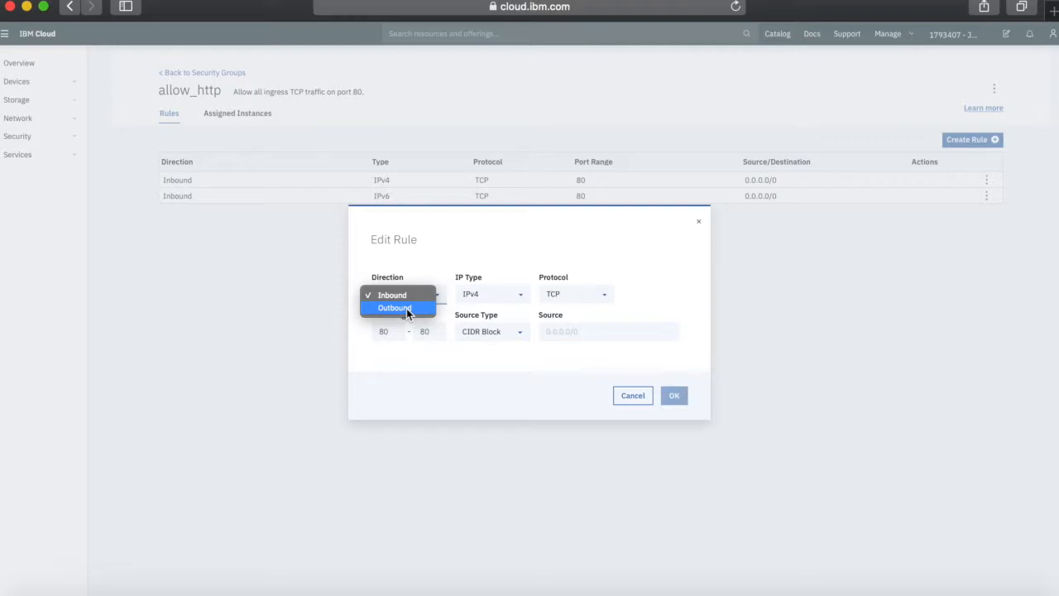
pyautogui.click(407, 310)
pyautogui.click(407, 297)
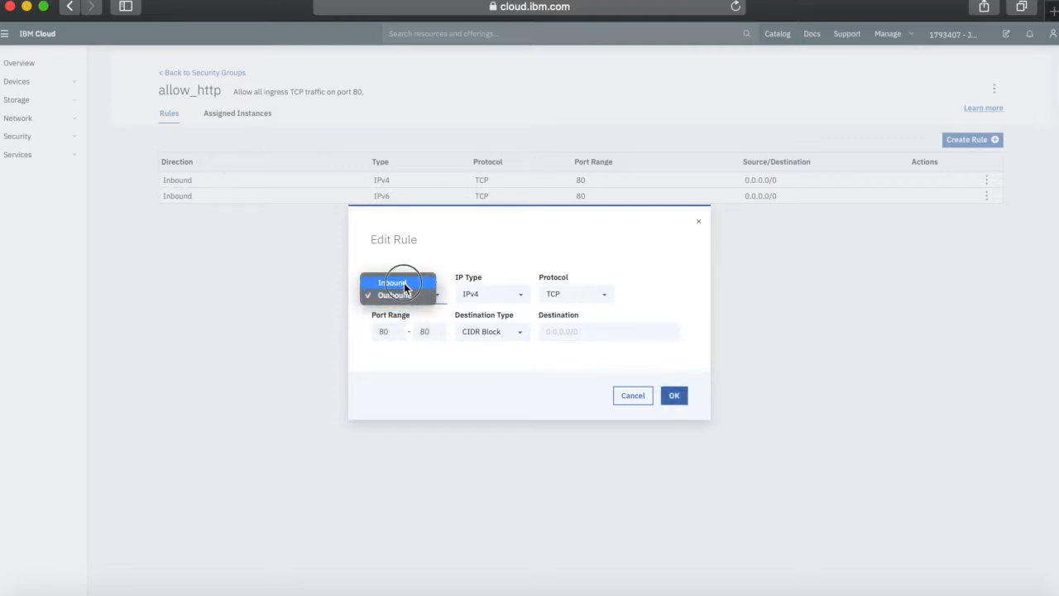
pyautogui.click(394, 283)
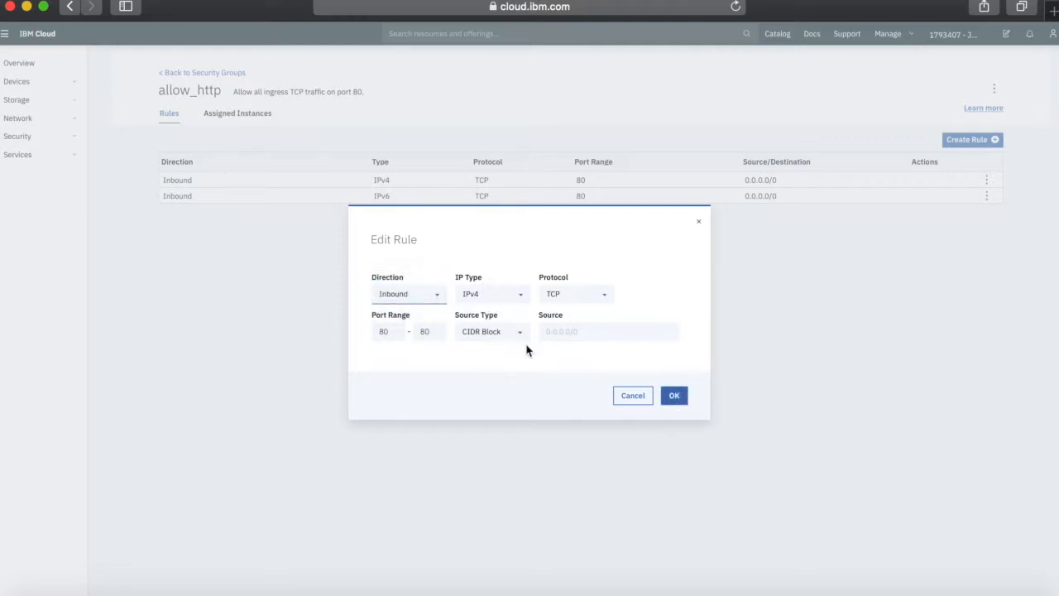
# Examine the protocol, source type and source options of the IPv4 rule, and leave the editor without saving
pyautogui.click(601, 300)
pyautogui.click(604, 299)
pyautogui.click(477, 403)
pyautogui.click(522, 334)
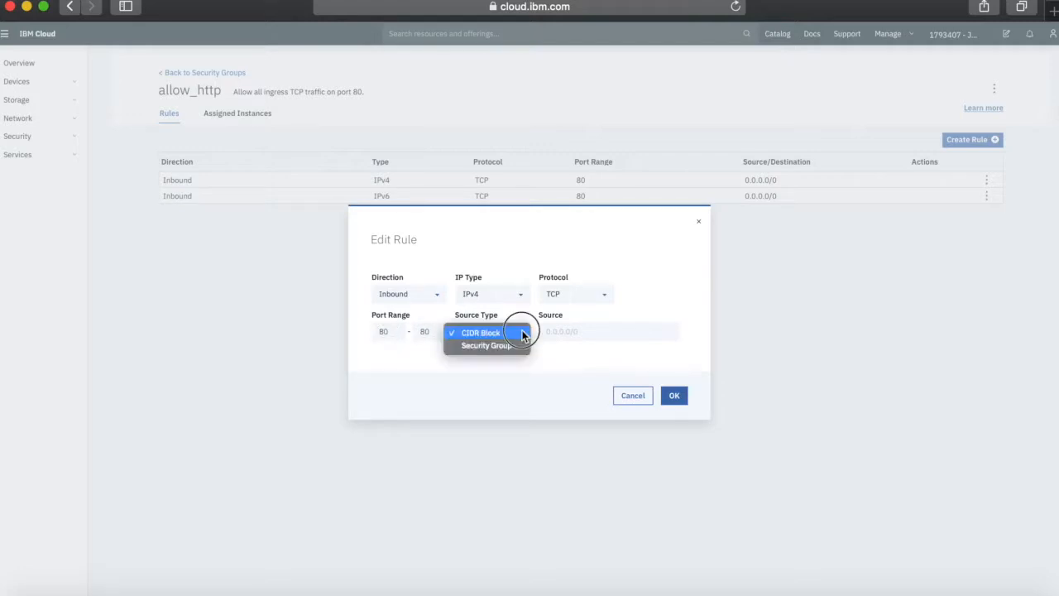
pyautogui.click(494, 381)
pyautogui.click(598, 331)
pyautogui.click(526, 389)
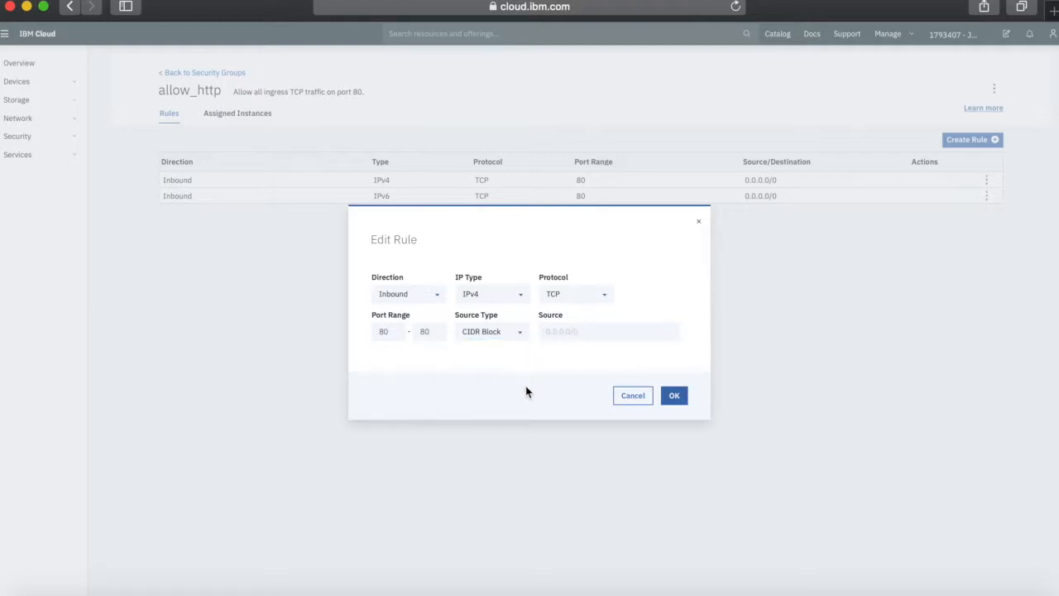
pyautogui.click(632, 395)
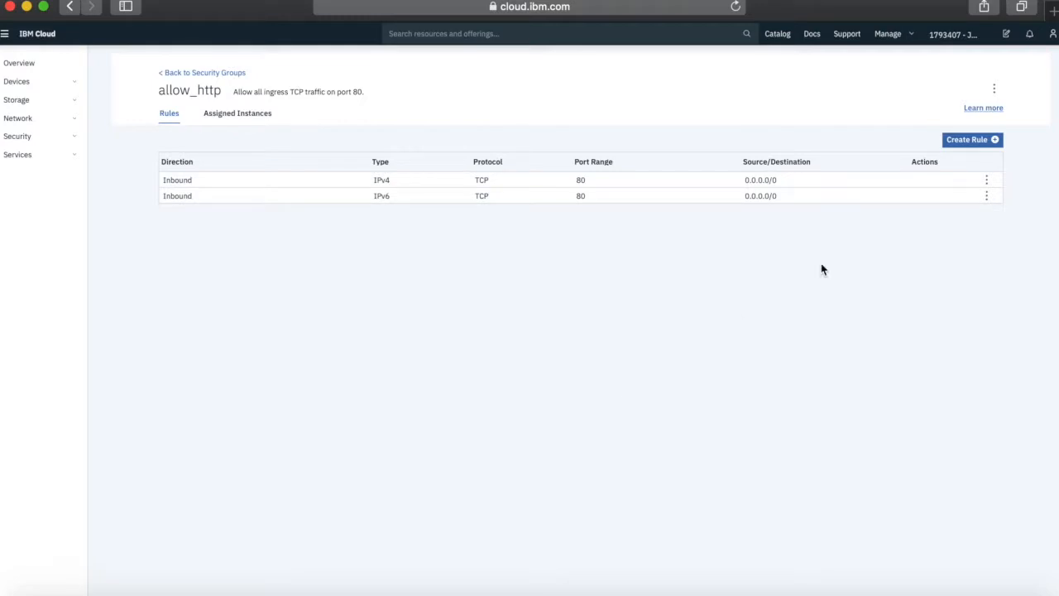
# Start a new inbound IPv4 TCP rule in the allow_http group with the port range 8080 to 8080
pyautogui.click(971, 142)
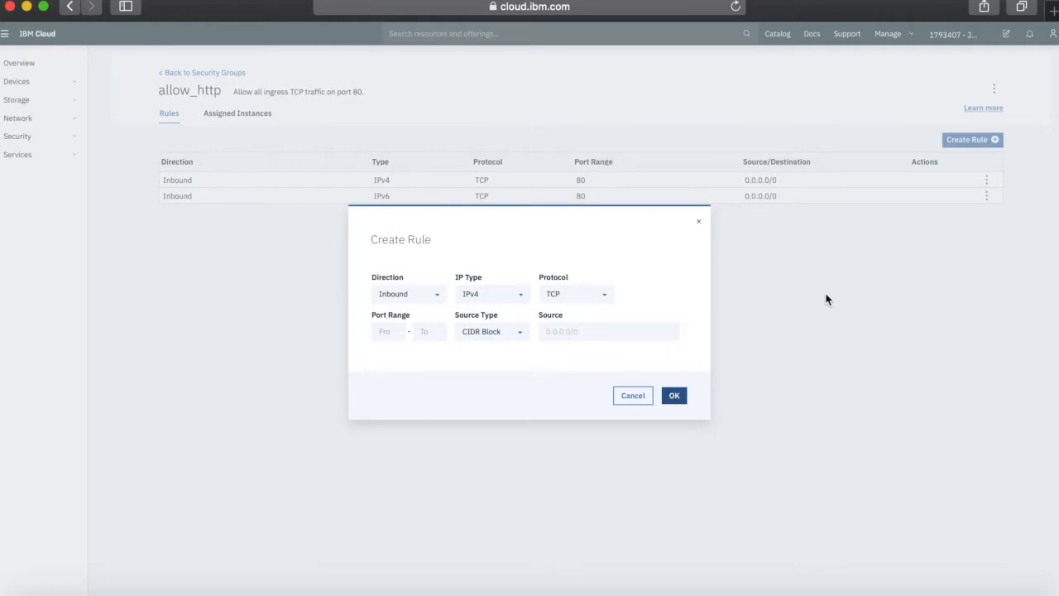
pyautogui.click(417, 295)
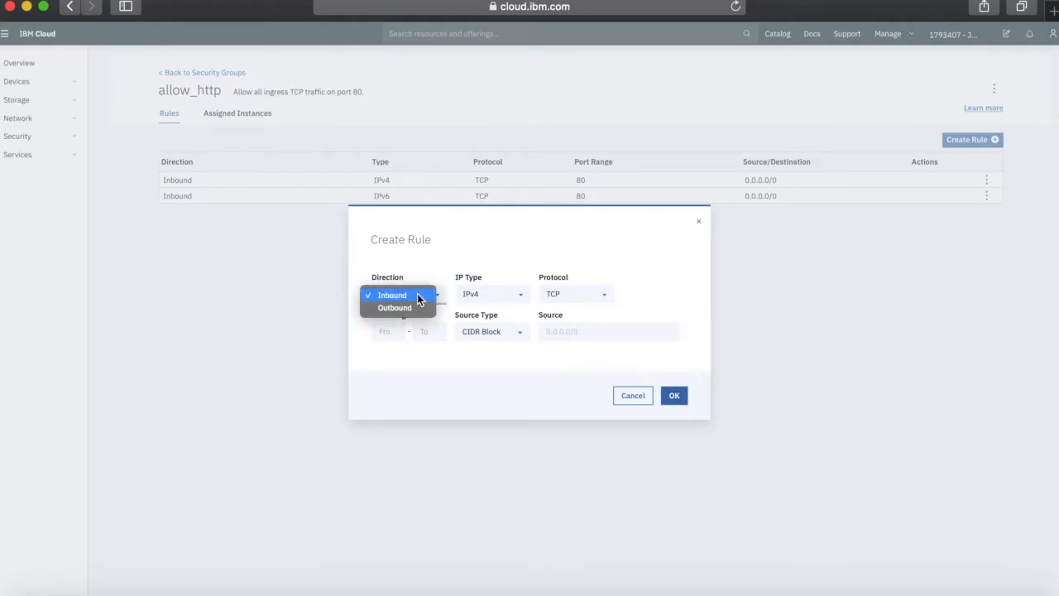
pyautogui.click(579, 301)
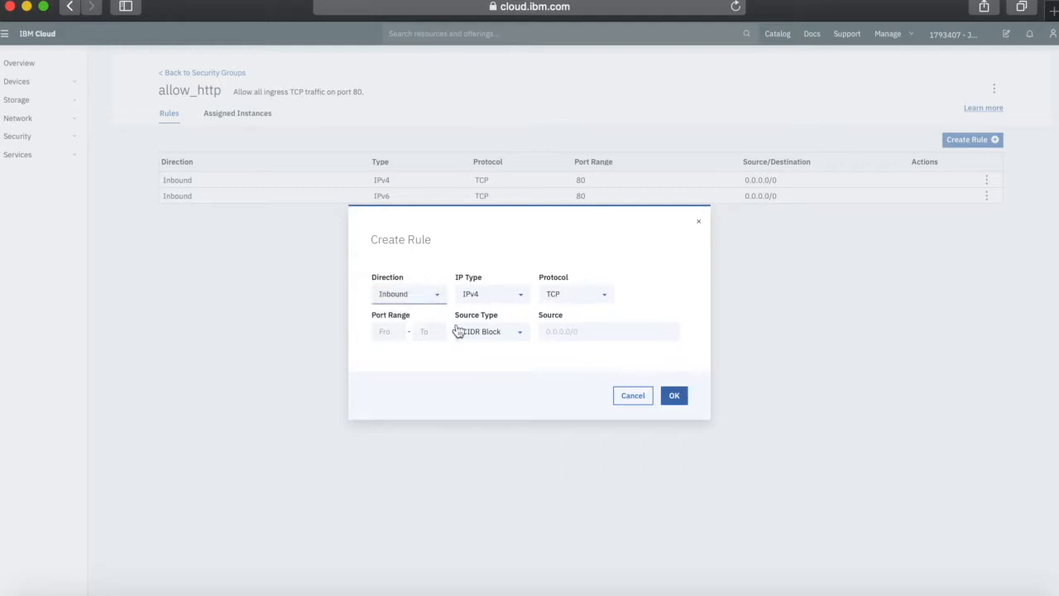
pyautogui.click(393, 331)
pyautogui.write('8080')
pyautogui.click(432, 331)
pyautogui.write('8080')
pyautogui.click(468, 378)
# Set the new rule's source CIDR block to 10.1.0.0/24 and create the rule
pyautogui.click(555, 332)
pyautogui.write('10.1.0.0')
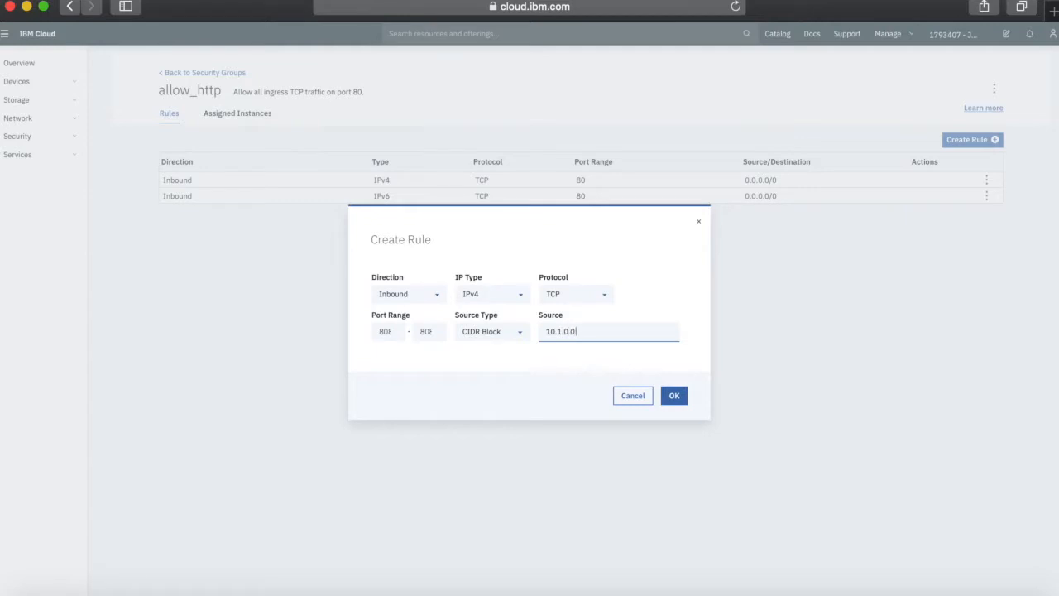
pyautogui.write('/24')
pyautogui.click(589, 357)
pyautogui.click(678, 400)
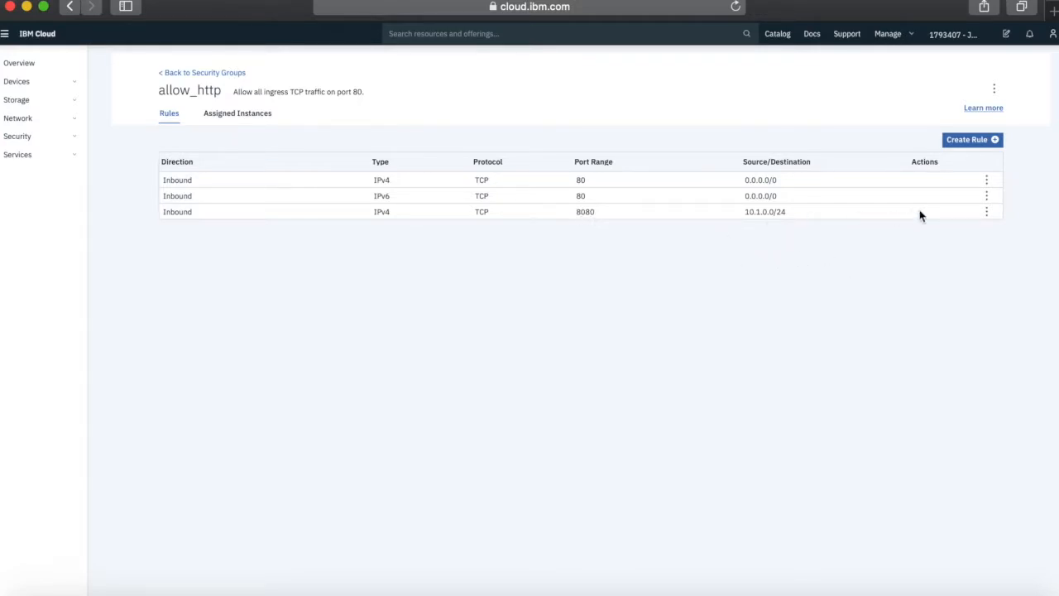
# Delete the inbound port 8080 rule from the allow_http group
pyautogui.click(986, 212)
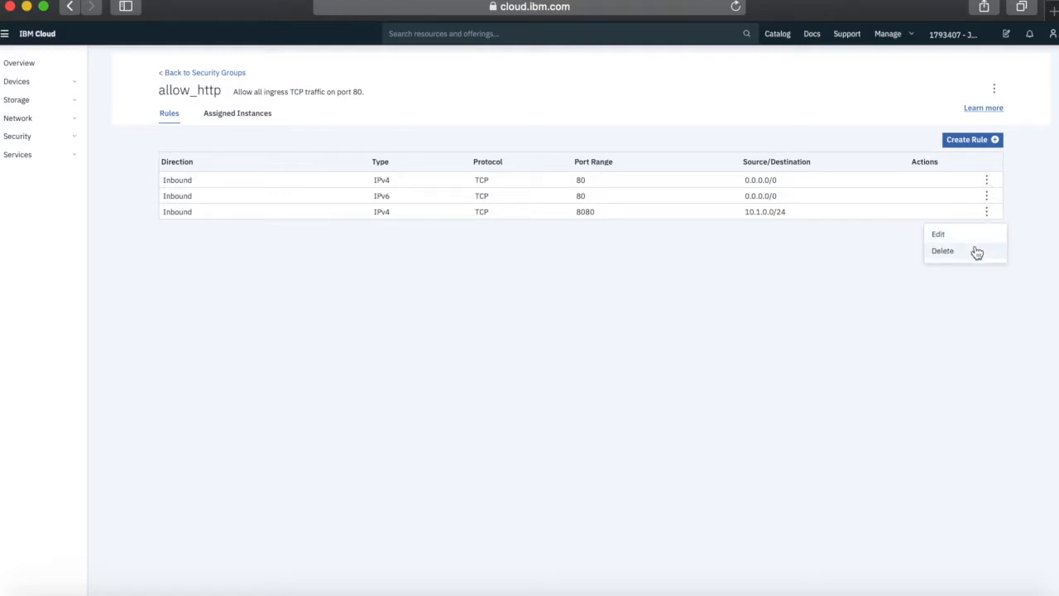
pyautogui.click(943, 252)
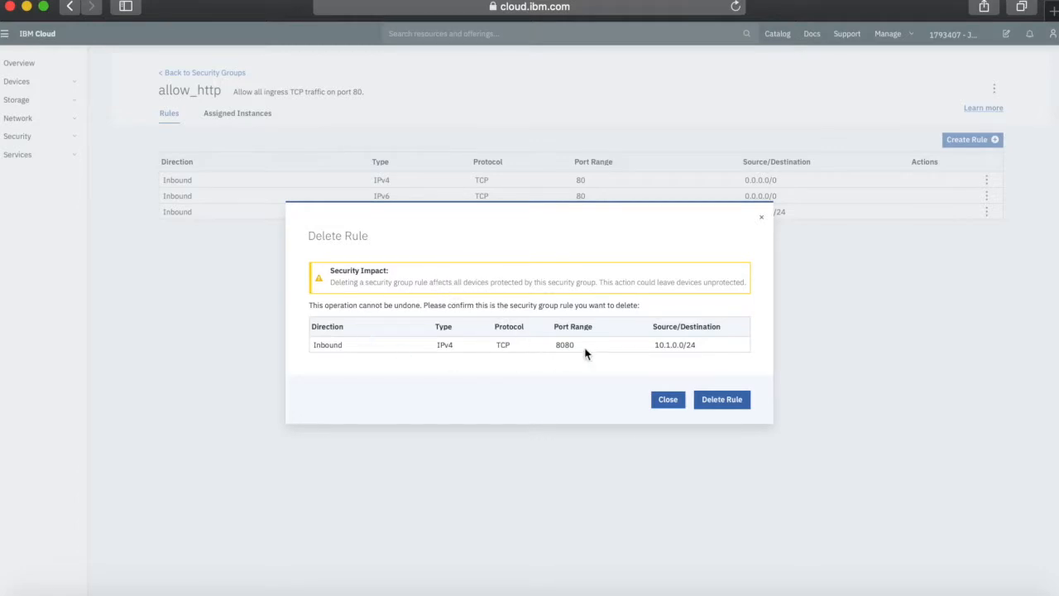
pyautogui.click(725, 403)
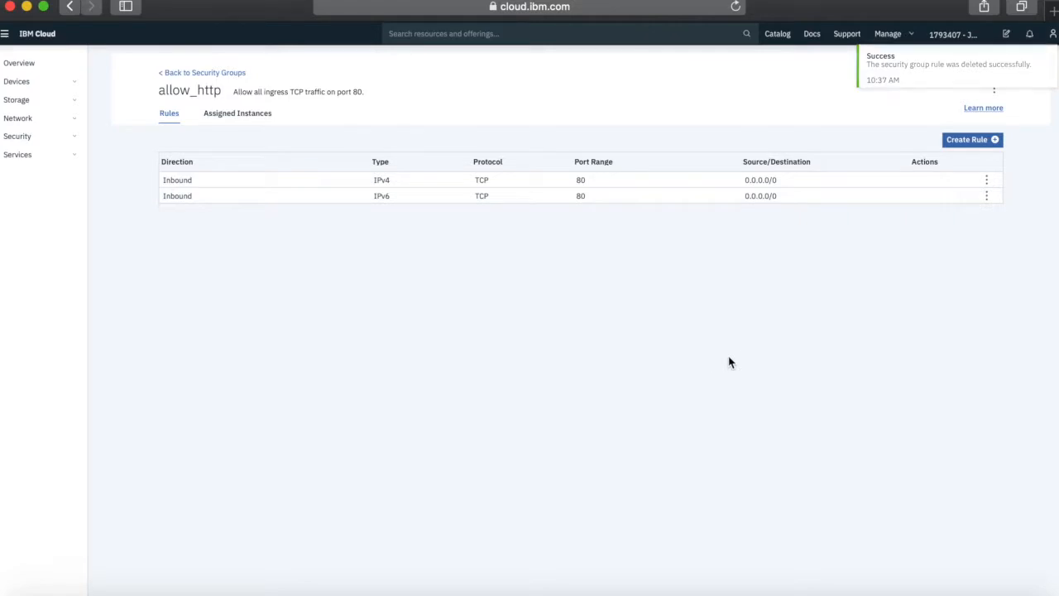
# View the instances assigned to allow_http, then switch to the Terminal's SSH session and run hostname on the server
pyautogui.click(242, 114)
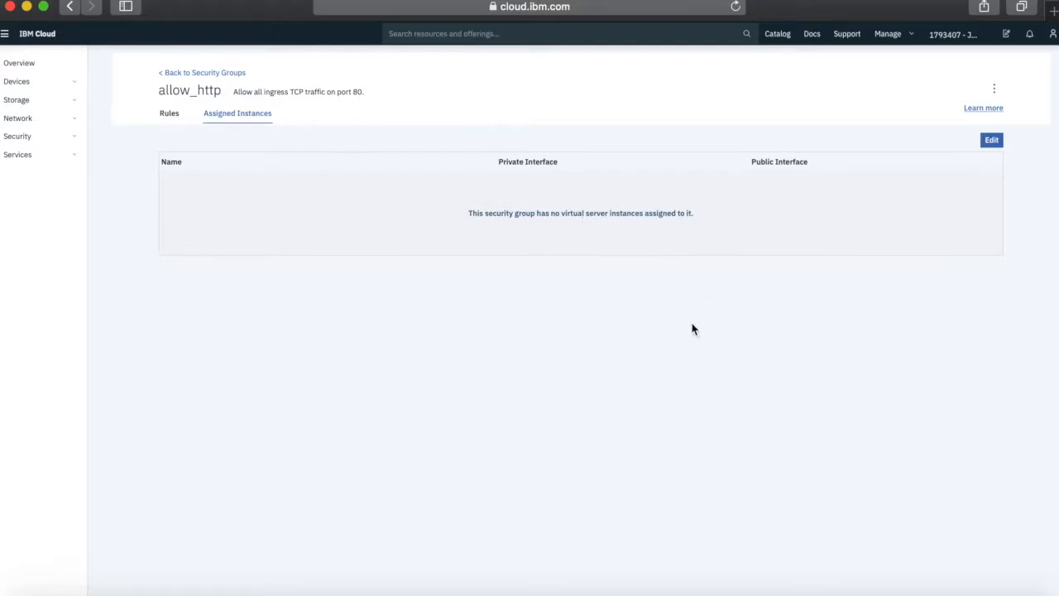
pyautogui.click(981, 591)
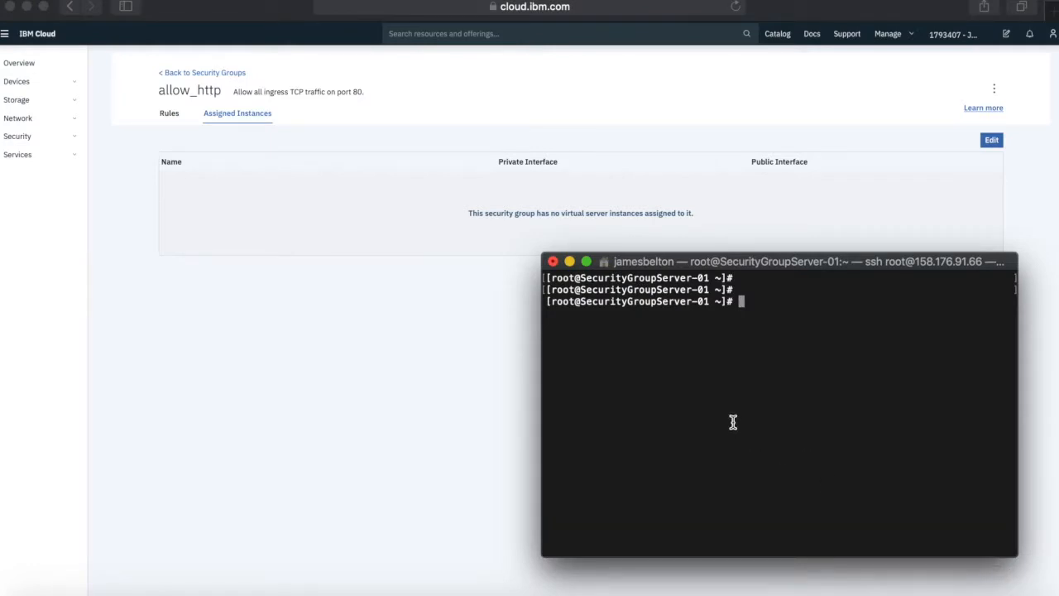
pyautogui.press('Return')
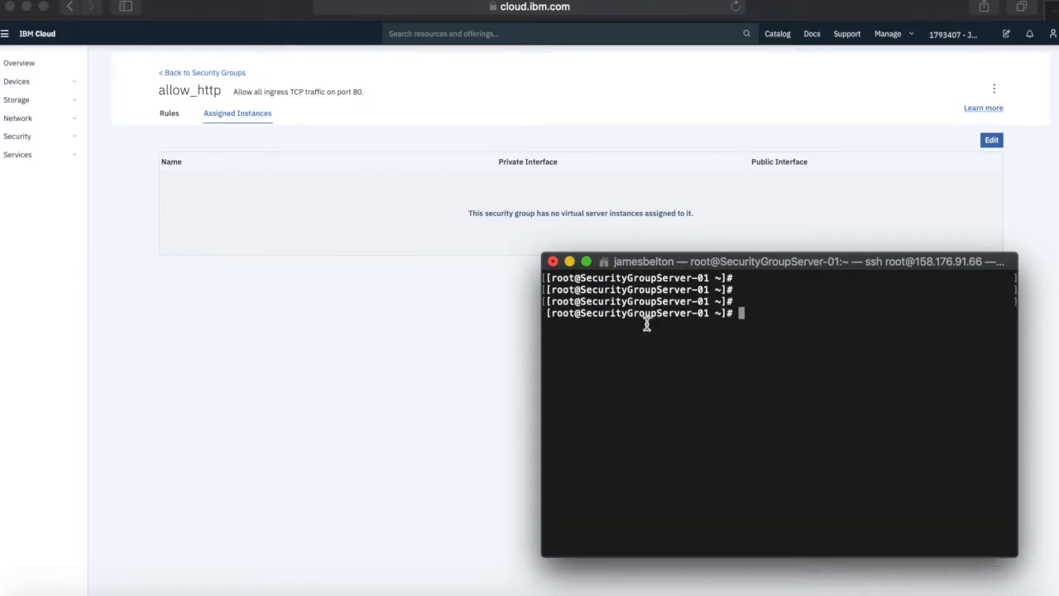
pyautogui.press('Return')
pyautogui.press('Return')
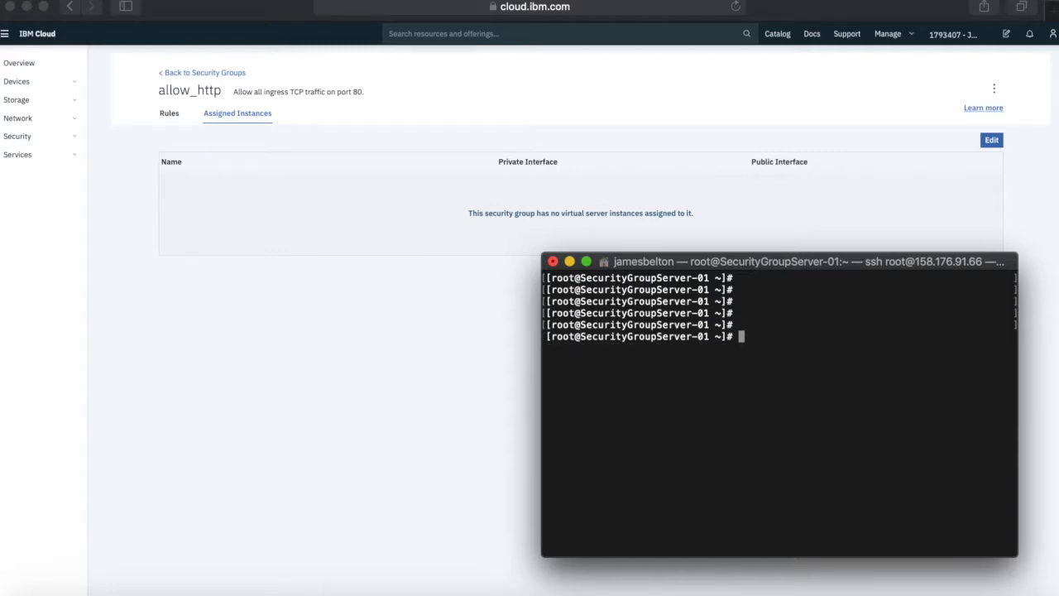
pyautogui.write('hostname')
pyautogui.press('Return')
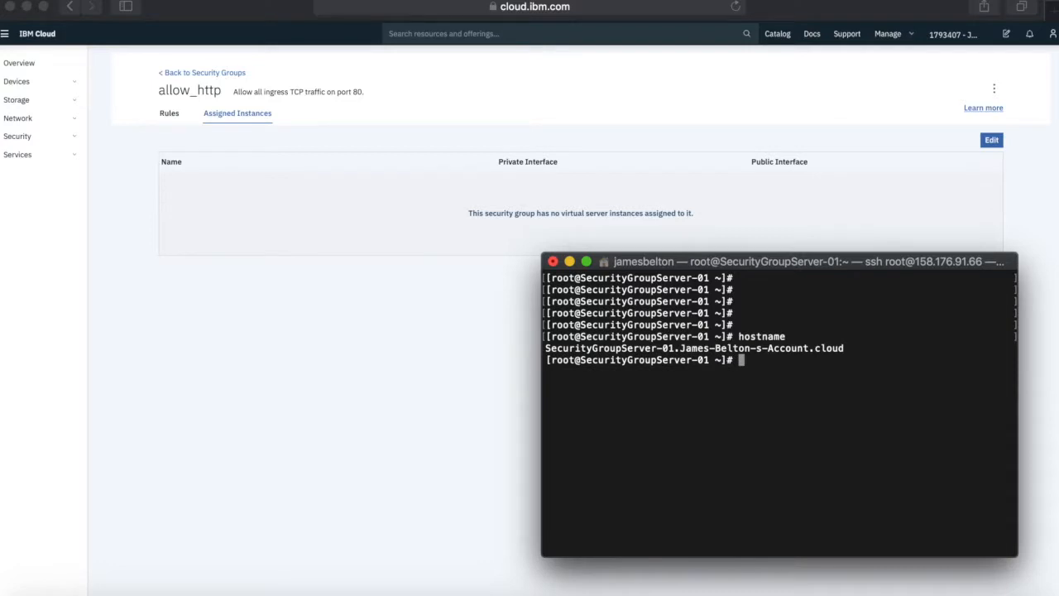
pyautogui.press('Return')
pyautogui.press('Return')
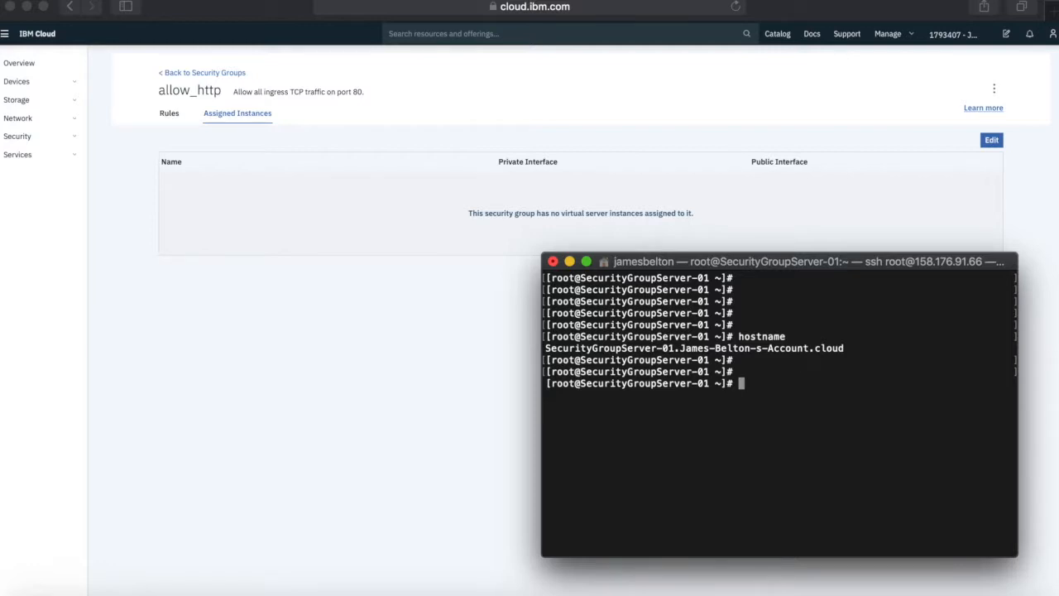
pyautogui.write('exit')
pyautogui.press('Return')
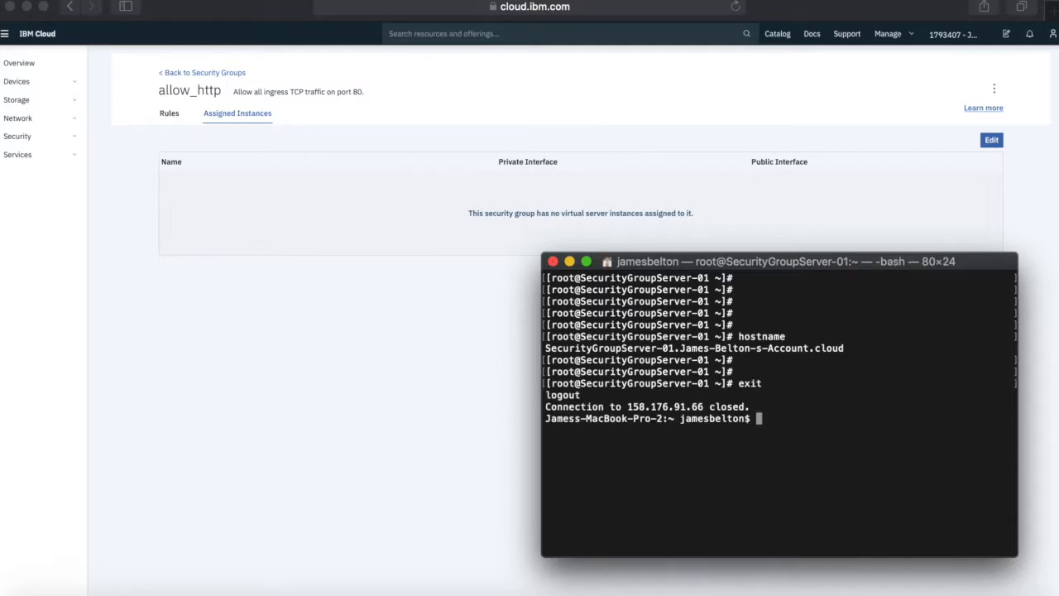
pyautogui.press('Return')
pyautogui.press('Return')
pyautogui.press('Return')
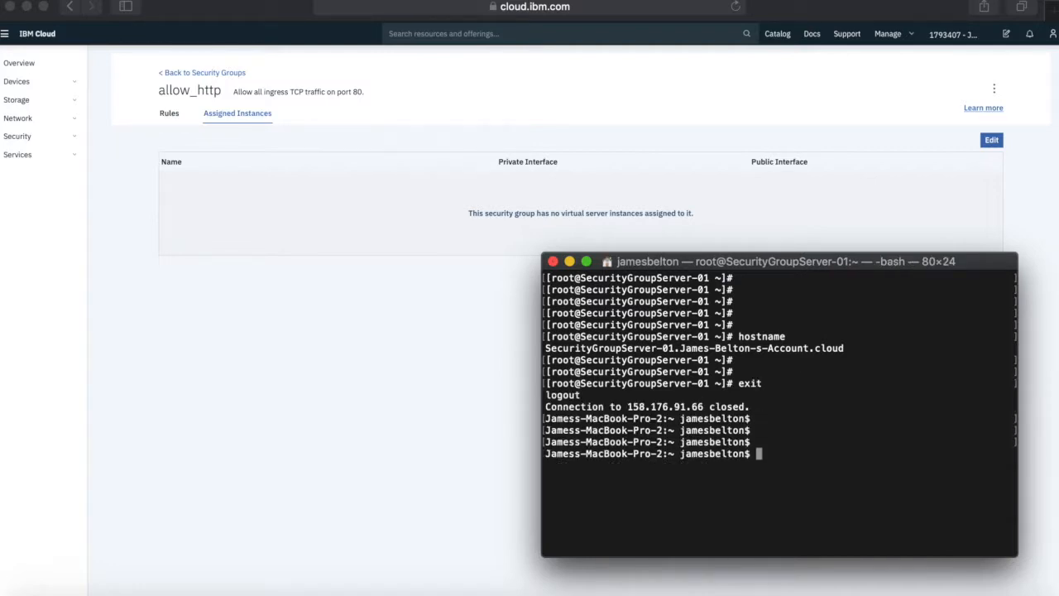
pyautogui.press('Up')
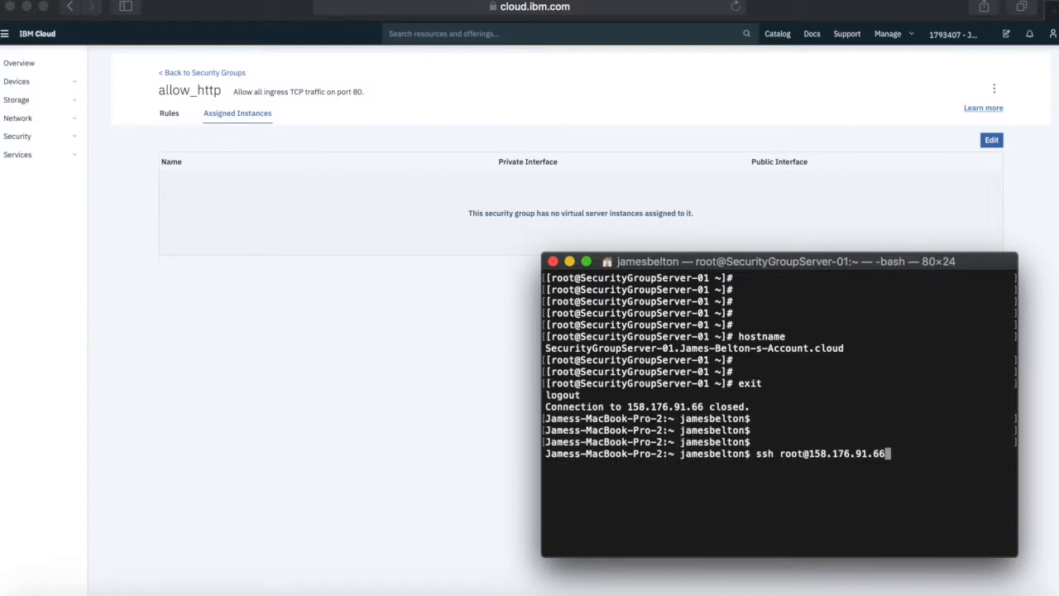
pyautogui.press('Return')
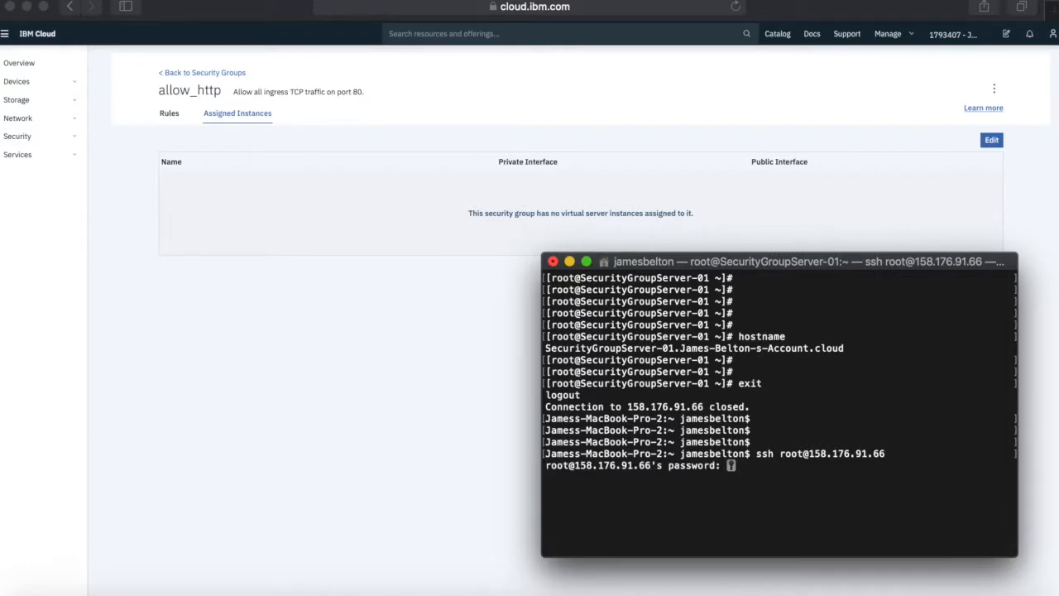
pyautogui.press('Return')
pyautogui.press('Return')
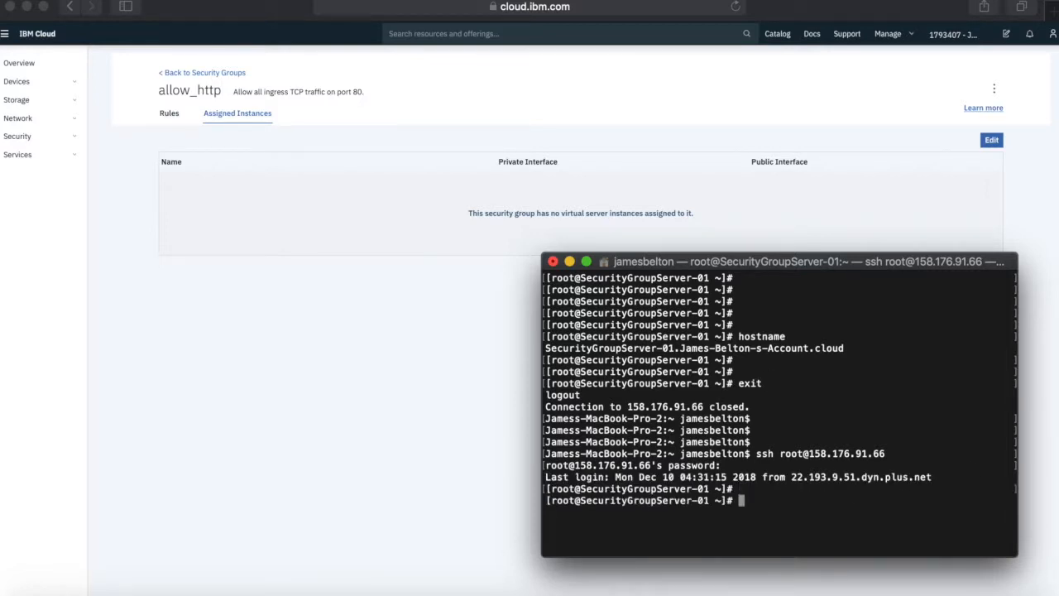
# Run hostname in the reconnected SSH session to check access to the server
pyautogui.press('Return')
pyautogui.press('Return')
pyautogui.write('hostname')
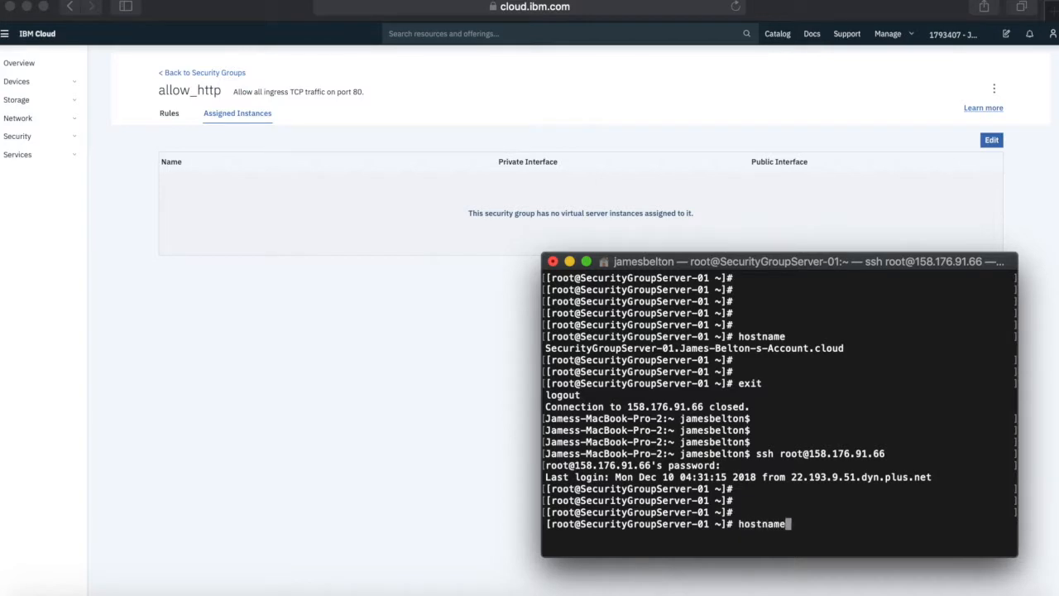
pyautogui.press('Return')
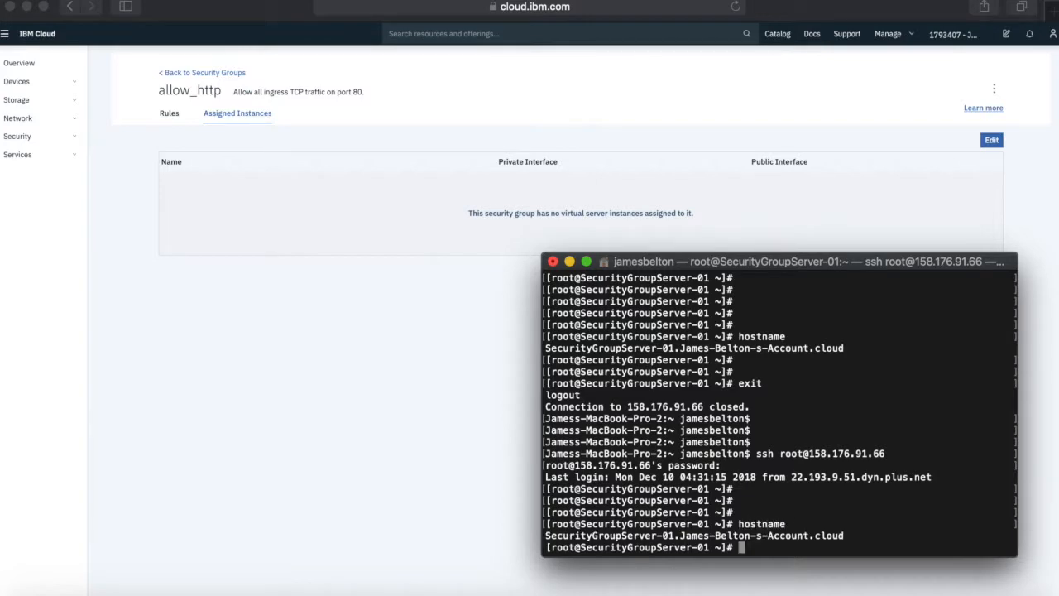
pyautogui.press('Return')
pyautogui.press('Return')
pyautogui.press('Return')
pyautogui.press('Return')
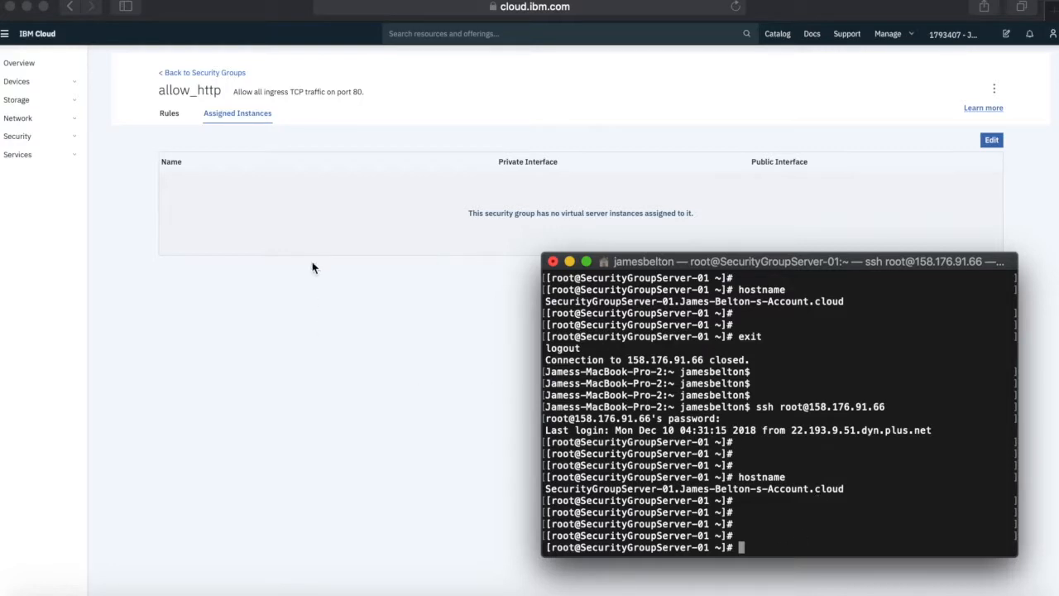
# Switch back to the browser and review allow_http's rules and its assigned instances
pyautogui.click(323, 224)
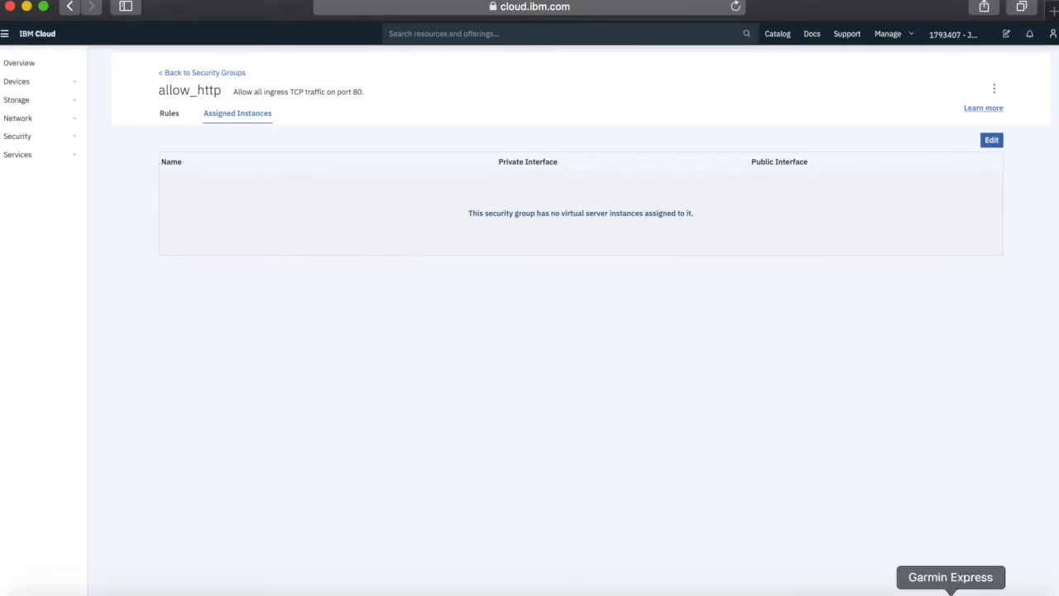
pyautogui.click(980, 593)
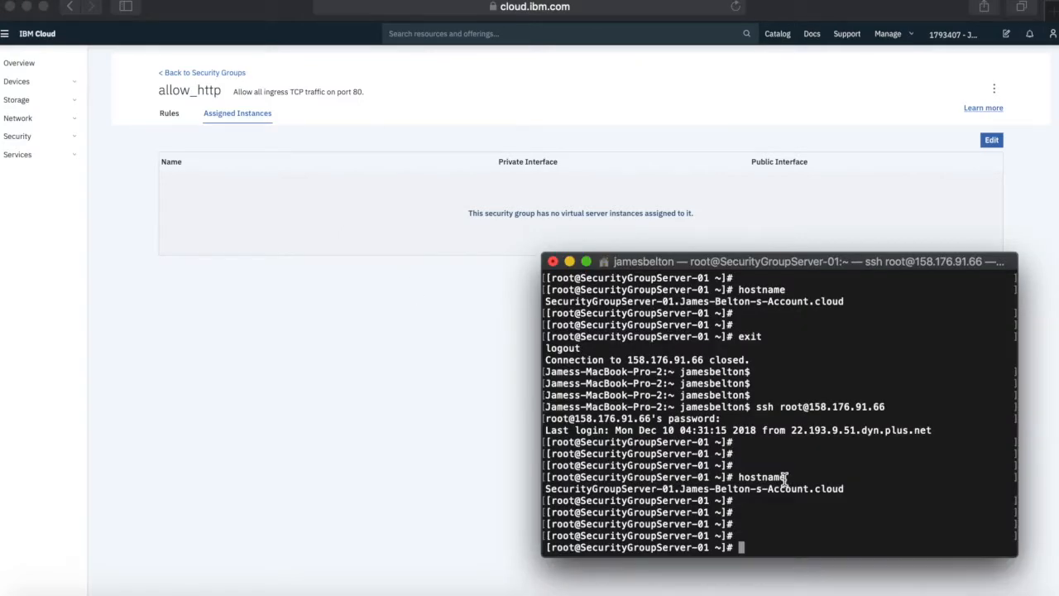
pyautogui.click(329, 226)
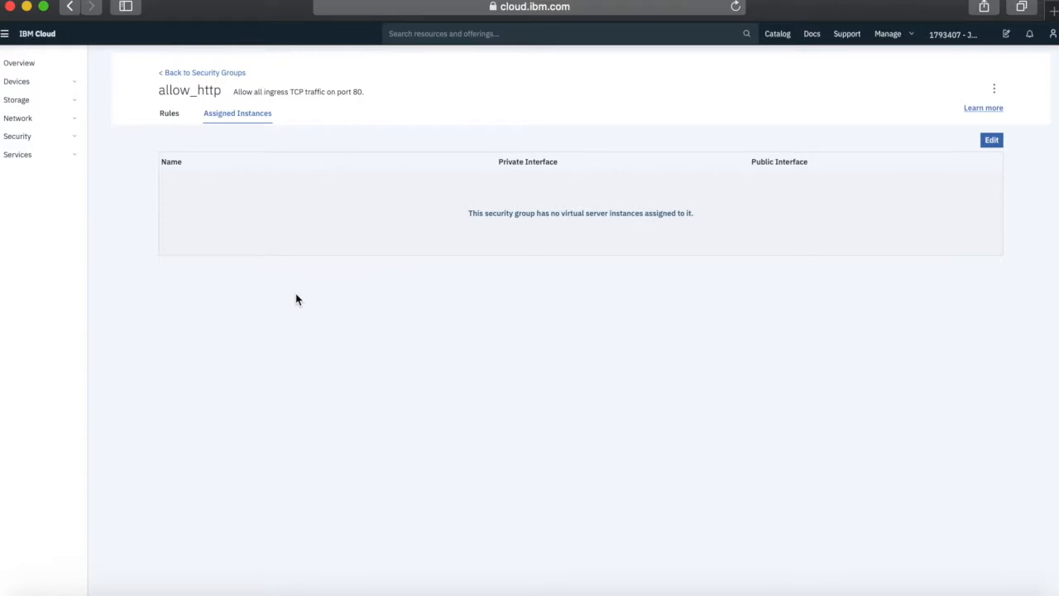
pyautogui.click(169, 125)
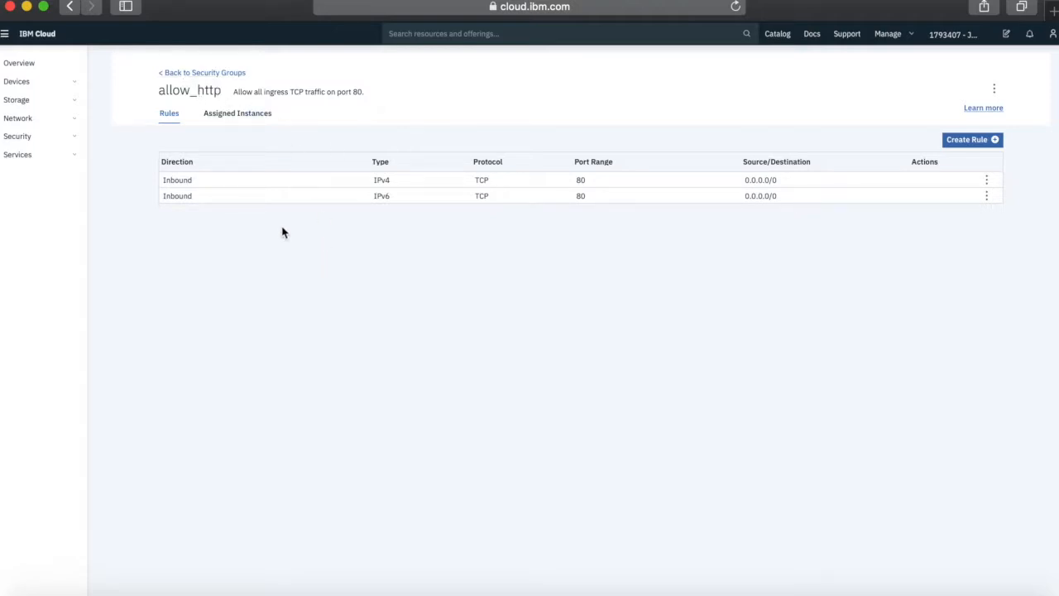
pyautogui.click(250, 119)
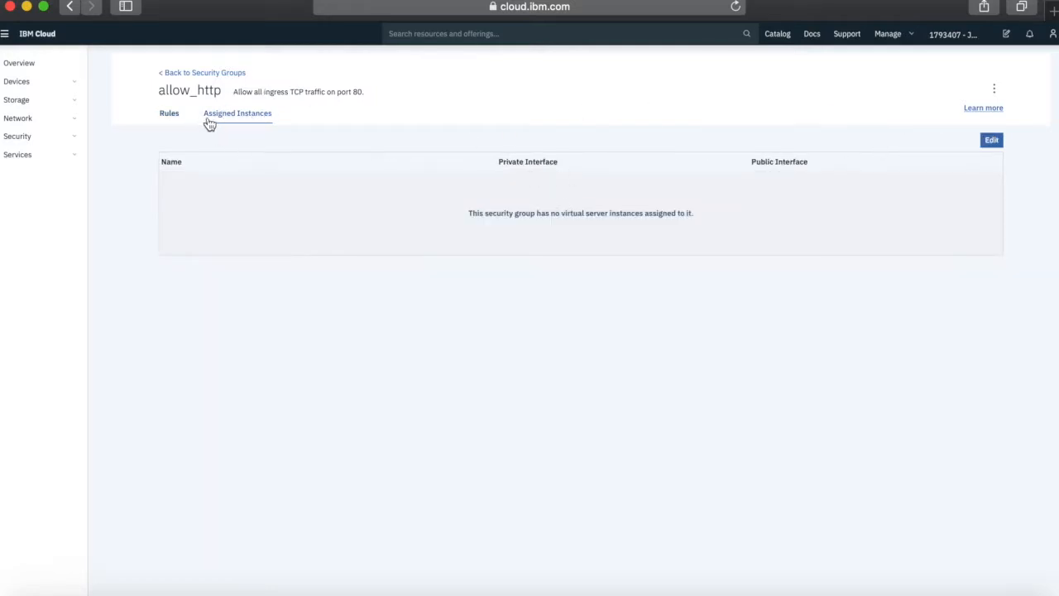
# Assign the public interface 158.176.91.66 of SecurityGroupServer-01 to the allow_http group and save the assignment
pyautogui.click(991, 142)
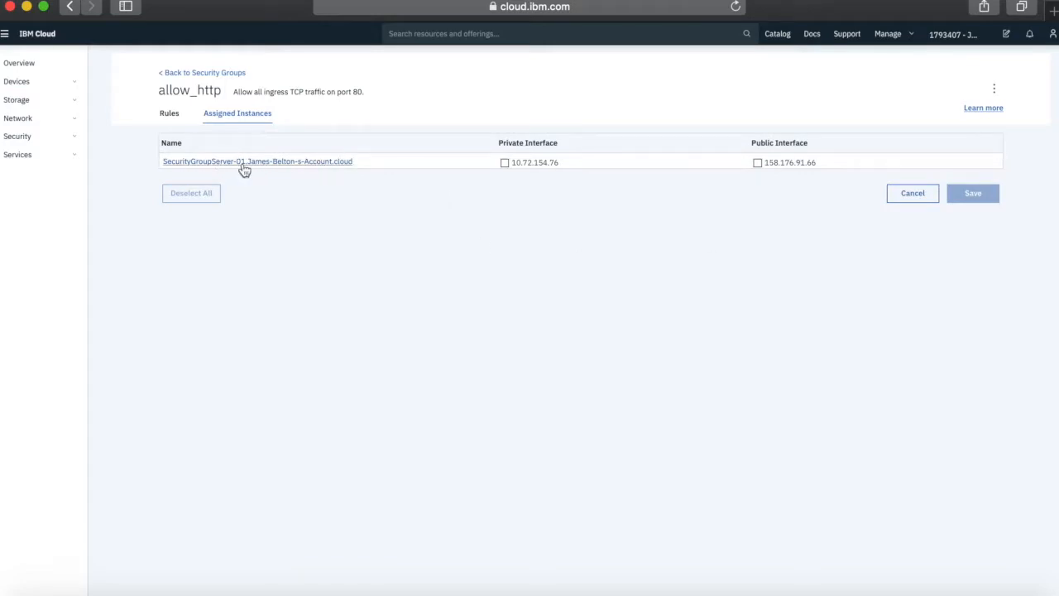
pyautogui.click(758, 163)
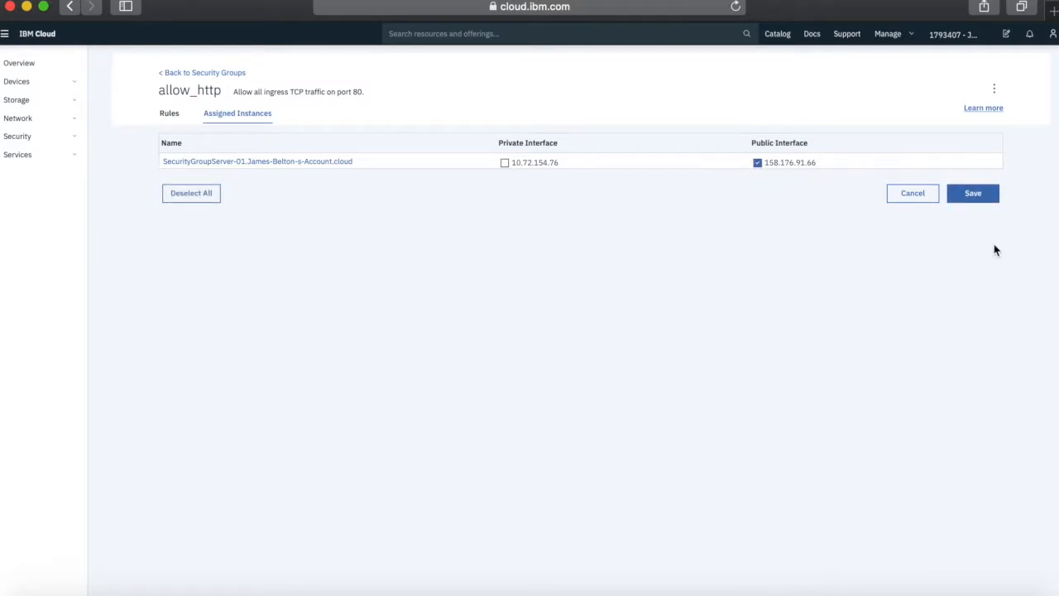
pyautogui.click(978, 194)
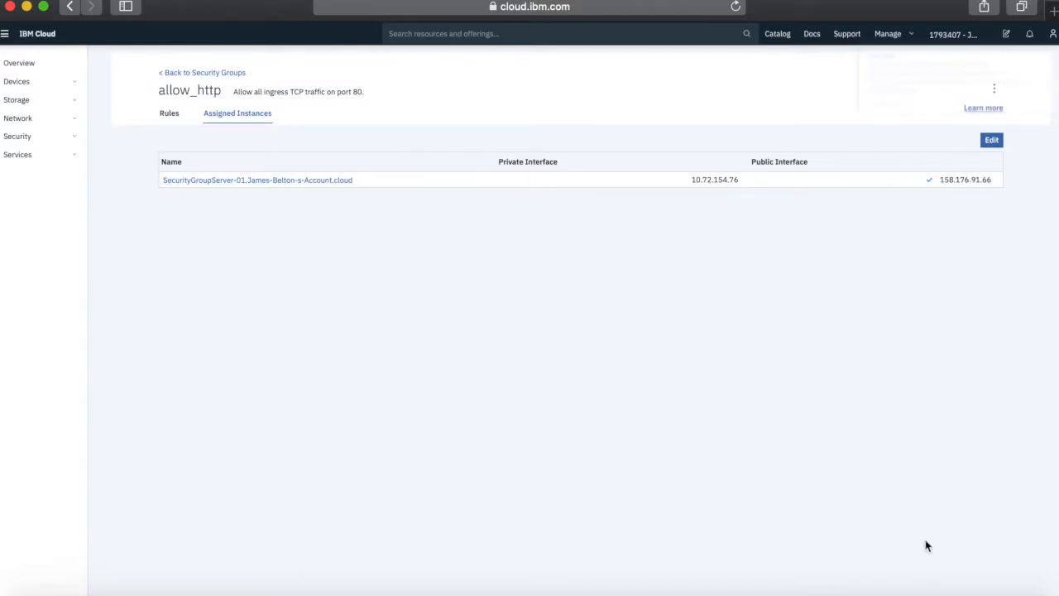
# Switch to the Terminal and run hostname in the SSH session that is still open
pyautogui.click(980, 589)
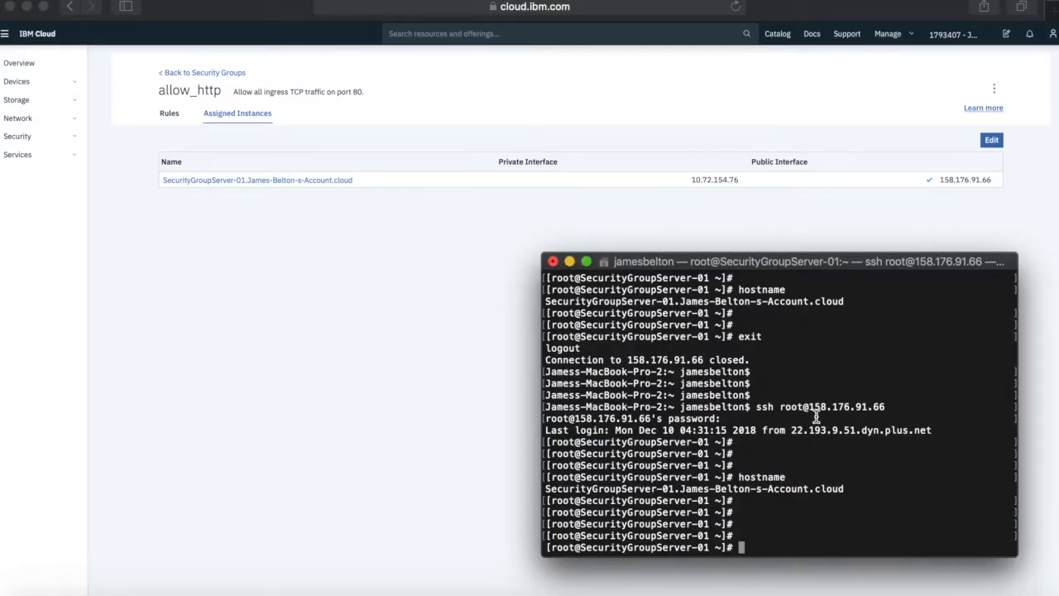
pyautogui.press('Return')
pyautogui.press('Return')
pyautogui.press('Return')
pyautogui.press('Return')
pyautogui.press('Return')
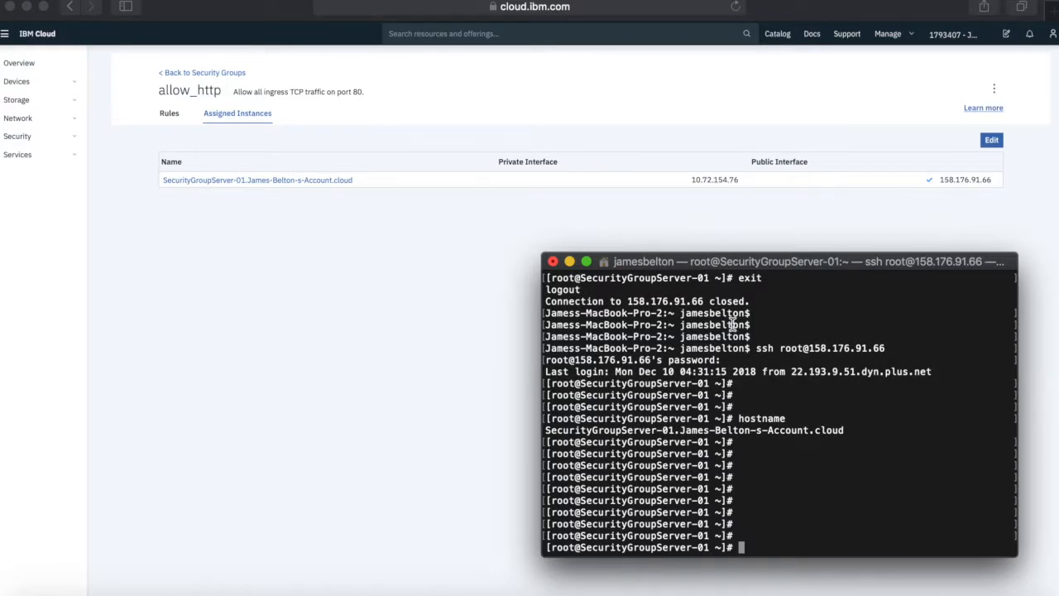
pyautogui.write('hostname')
pyautogui.press('Return')
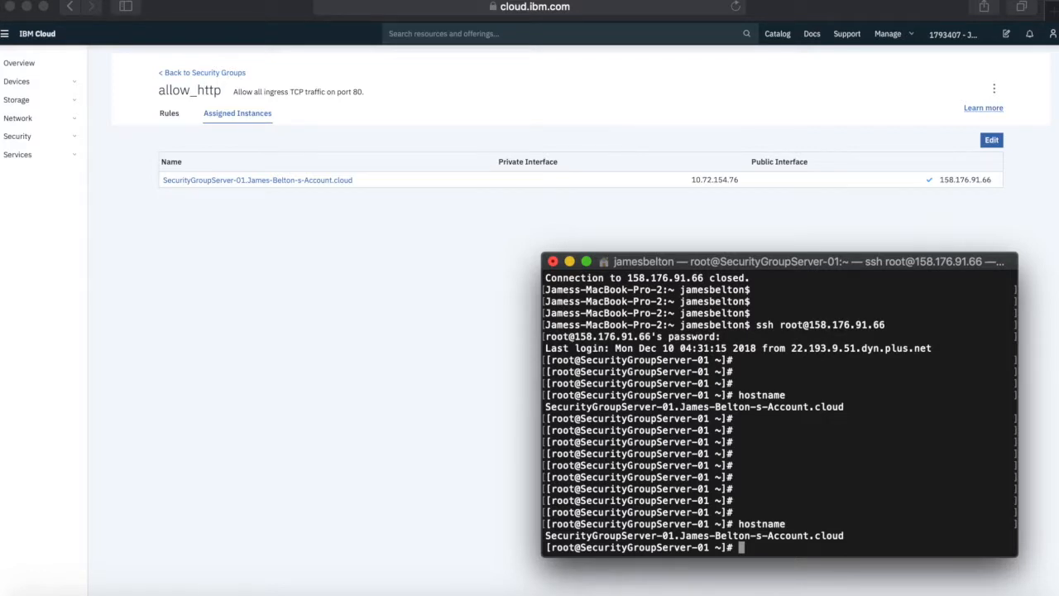
pyautogui.press('Return')
pyautogui.press('Return')
pyautogui.press('Return')
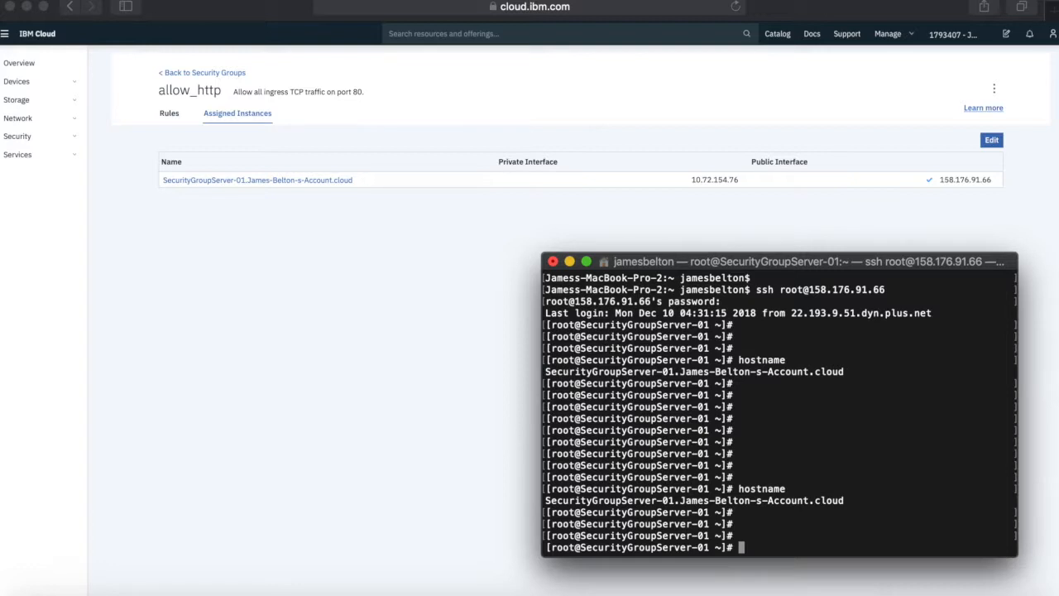
pyautogui.write('exit')
pyautogui.press('Return')
pyautogui.press('Return')
pyautogui.press('Return')
pyautogui.press('Return')
pyautogui.press('Return')
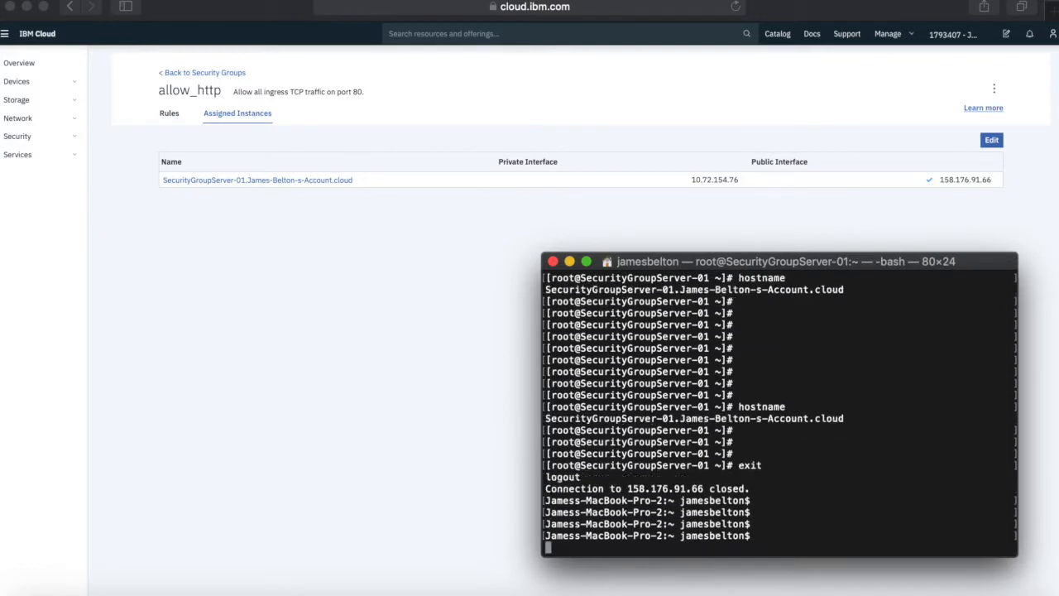
pyautogui.write('ssh root@158.176.91.66')
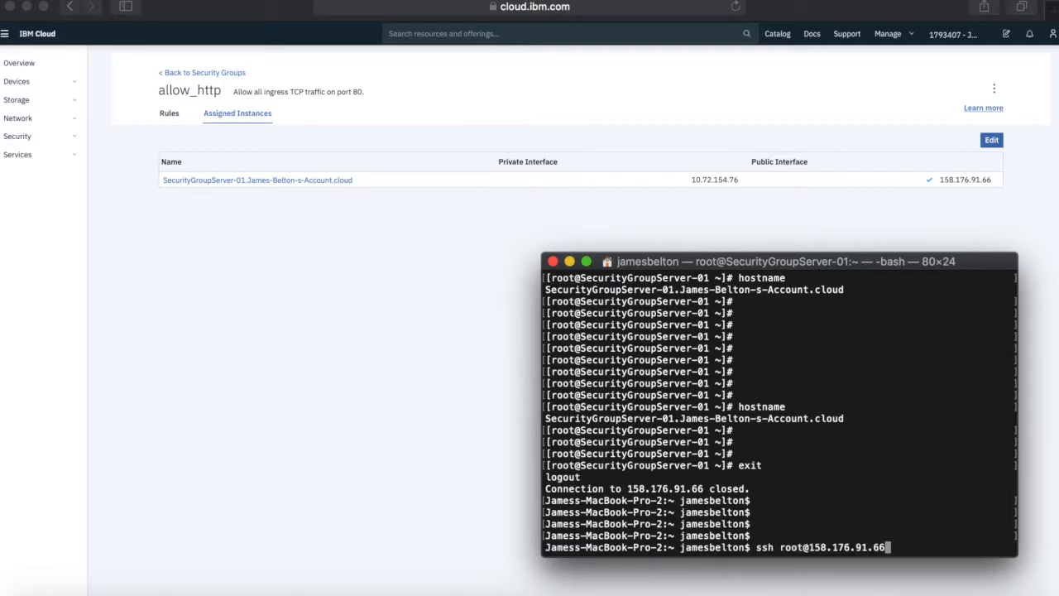
pyautogui.press('Return')
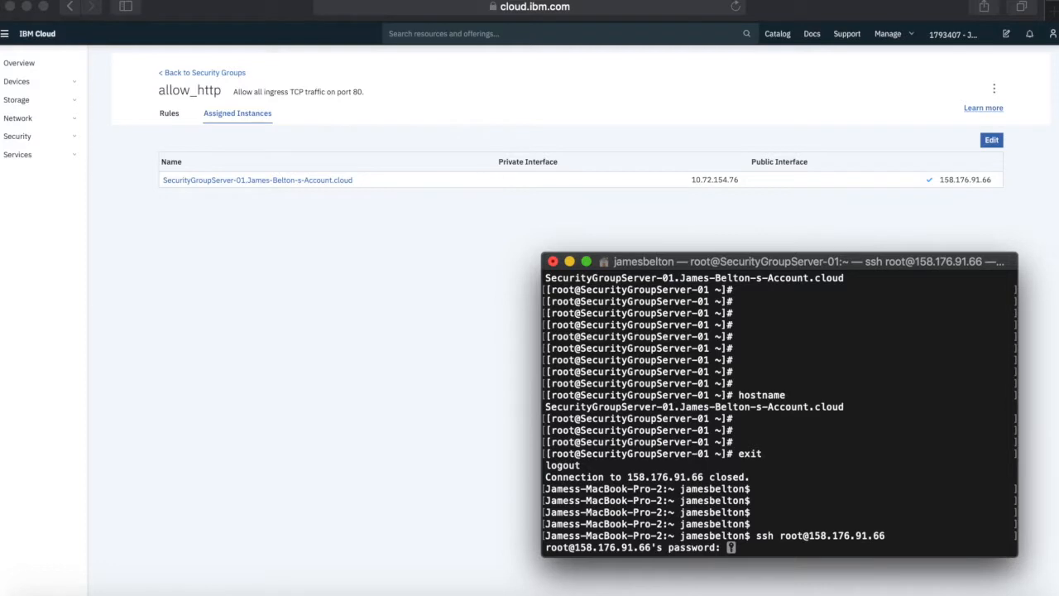
pyautogui.press('Return')
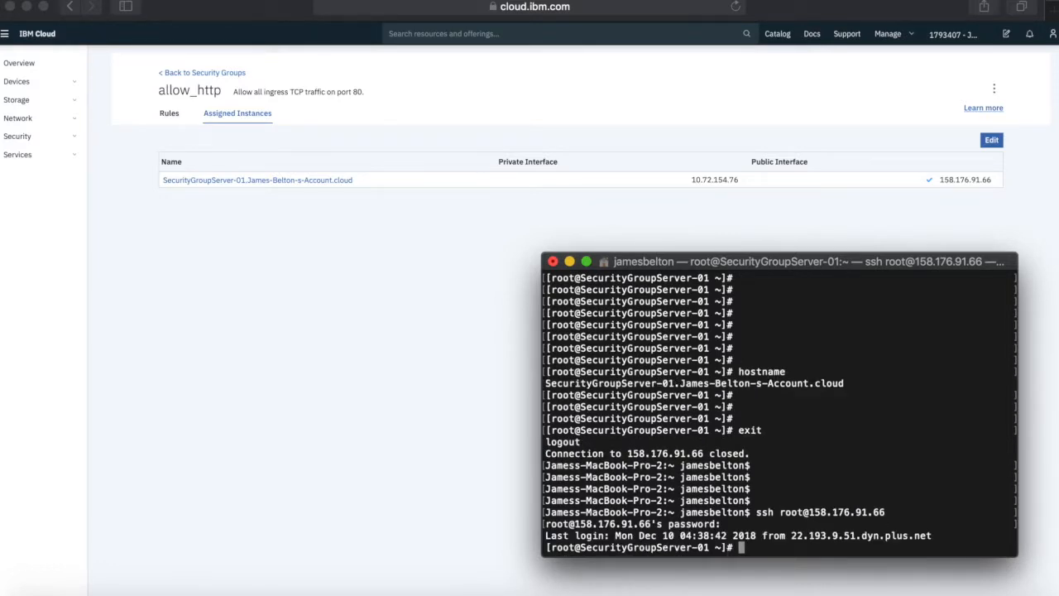
# Run hostname in the new SSH session to check access with allow_http assigned
pyautogui.press('Return')
pyautogui.press('Return')
pyautogui.press('Return')
pyautogui.write('h')
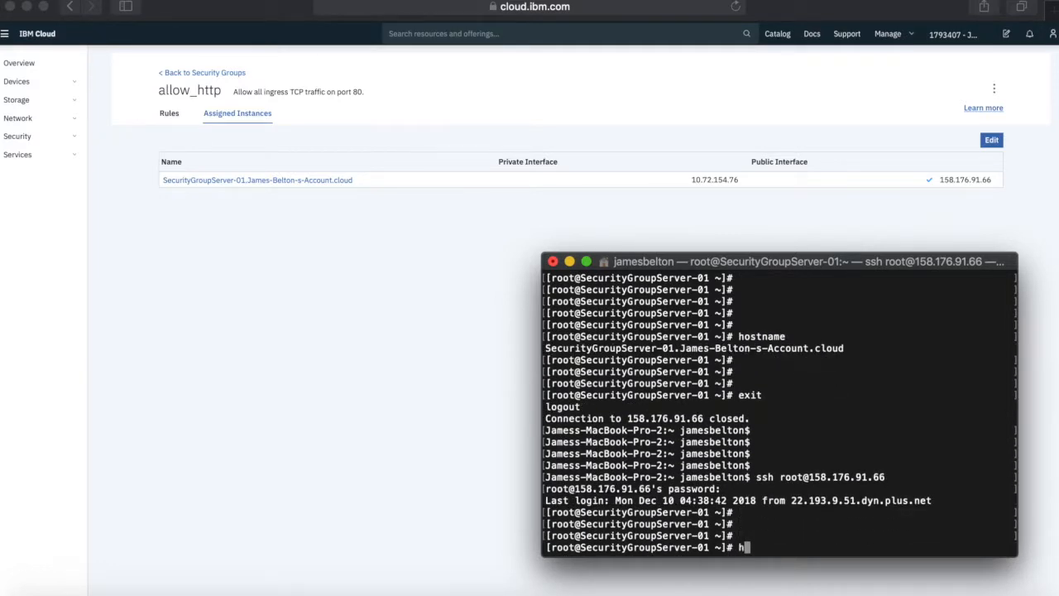
pyautogui.write('ostname')
pyautogui.press('Return')
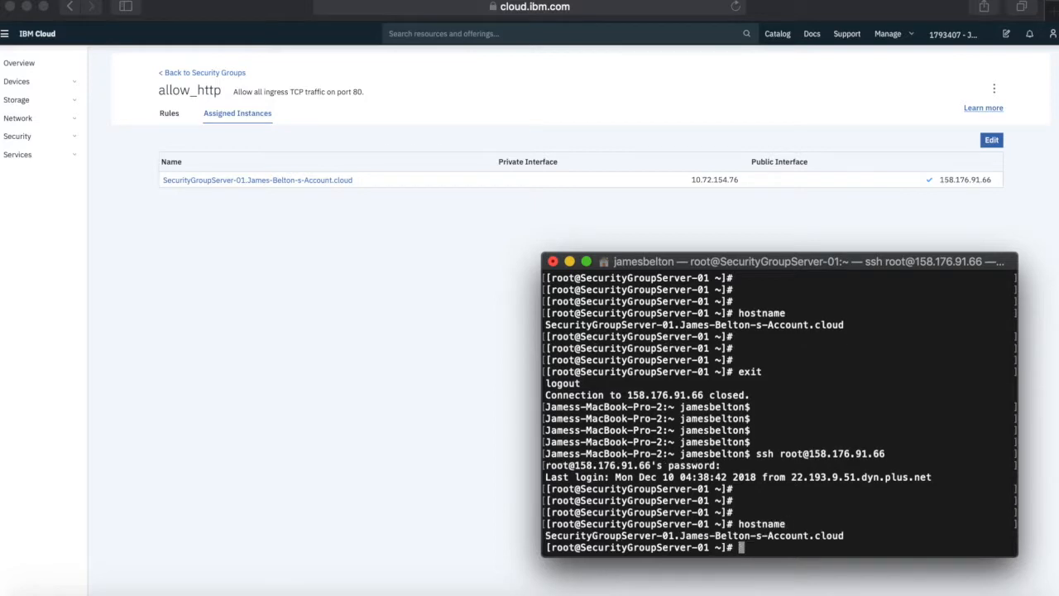
pyautogui.press('Return')
pyautogui.press('Return')
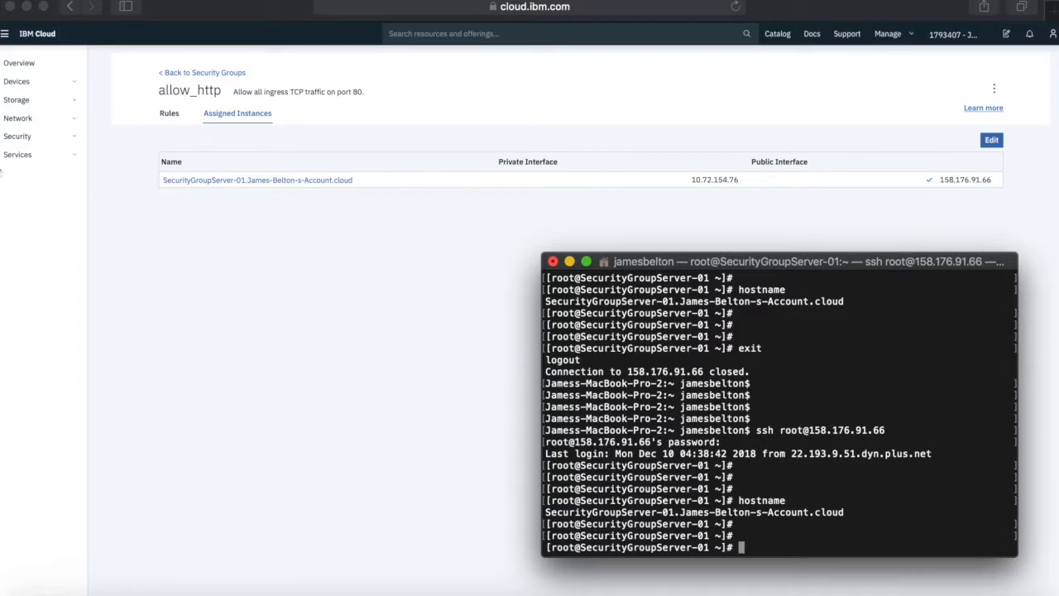
# Open the device list in the browser and hard reboot SecurityGroupServer-01
pyautogui.click(20, 81)
pyautogui.click(21, 82)
pyautogui.click(31, 100)
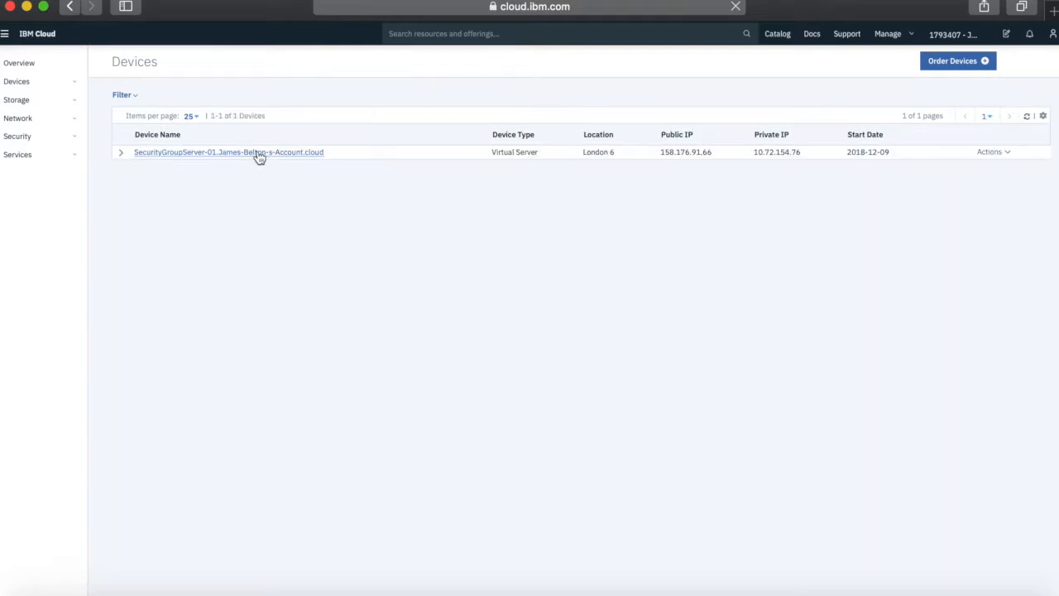
pyautogui.click(997, 153)
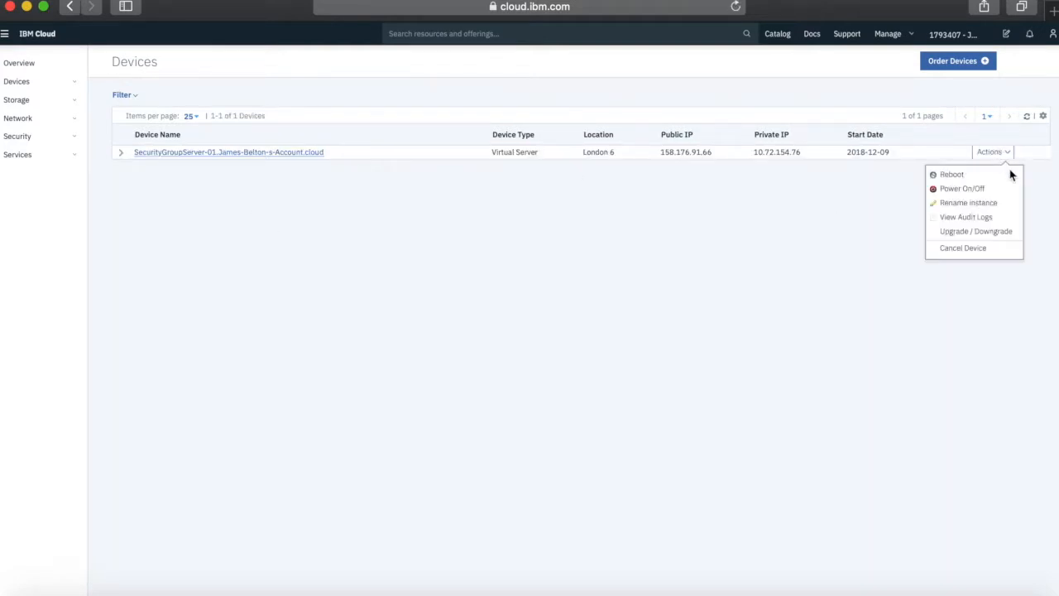
pyautogui.click(953, 176)
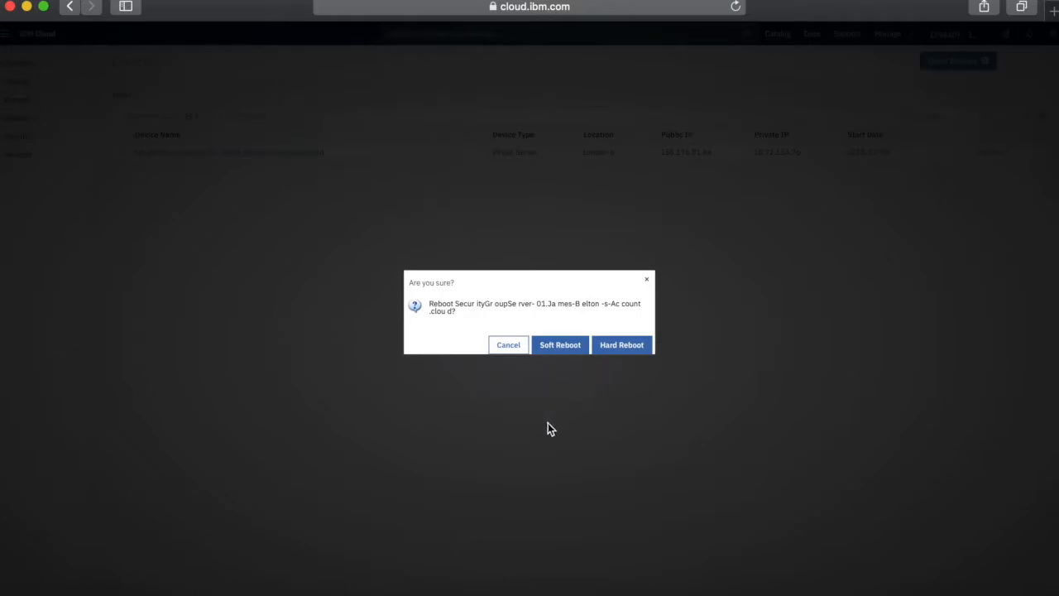
pyautogui.click(626, 356)
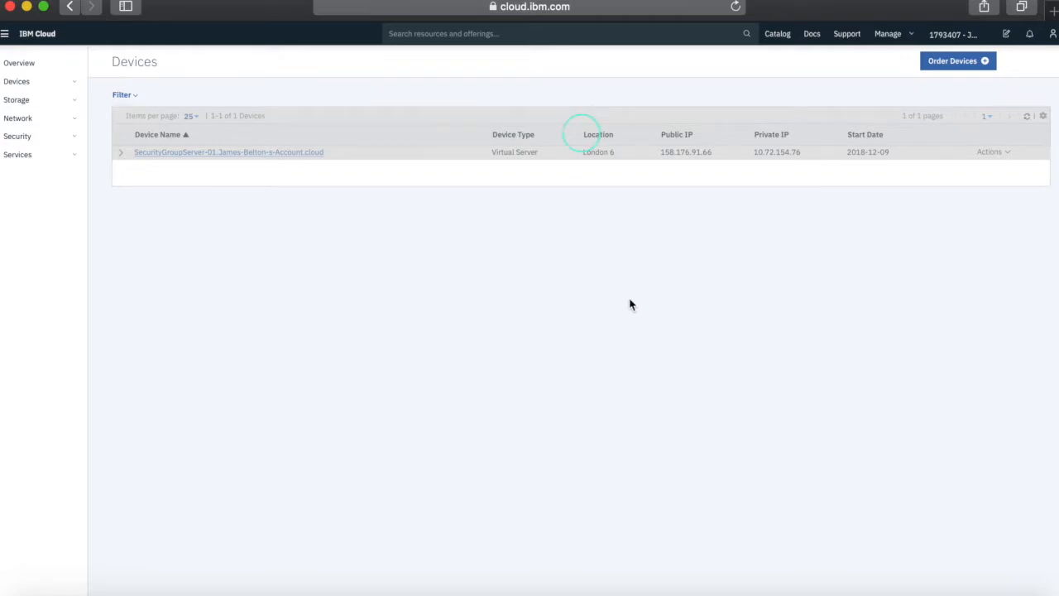
pyautogui.click(1001, 588)
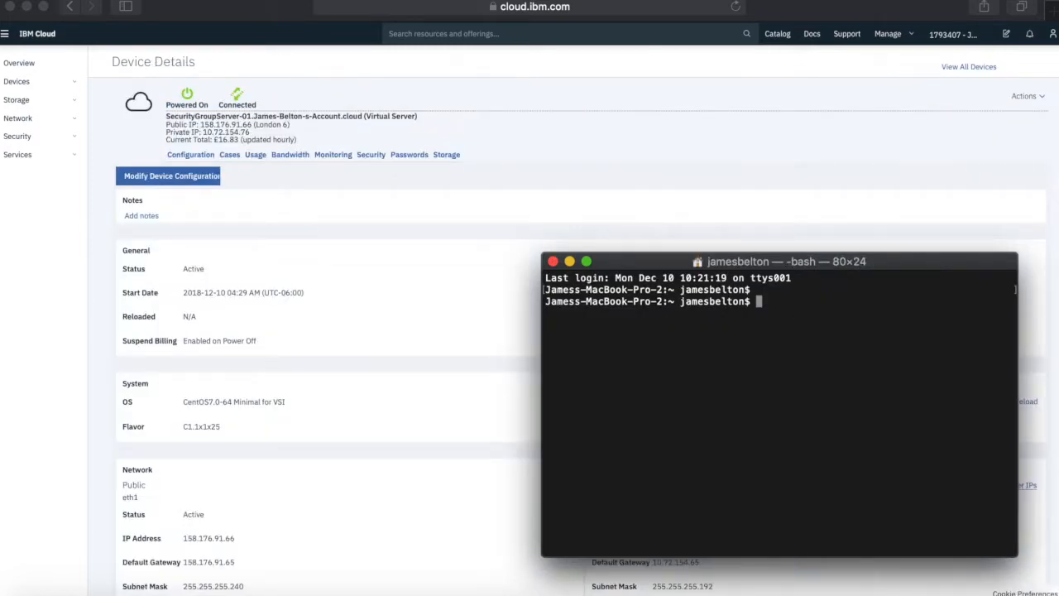
pyautogui.press('Up')
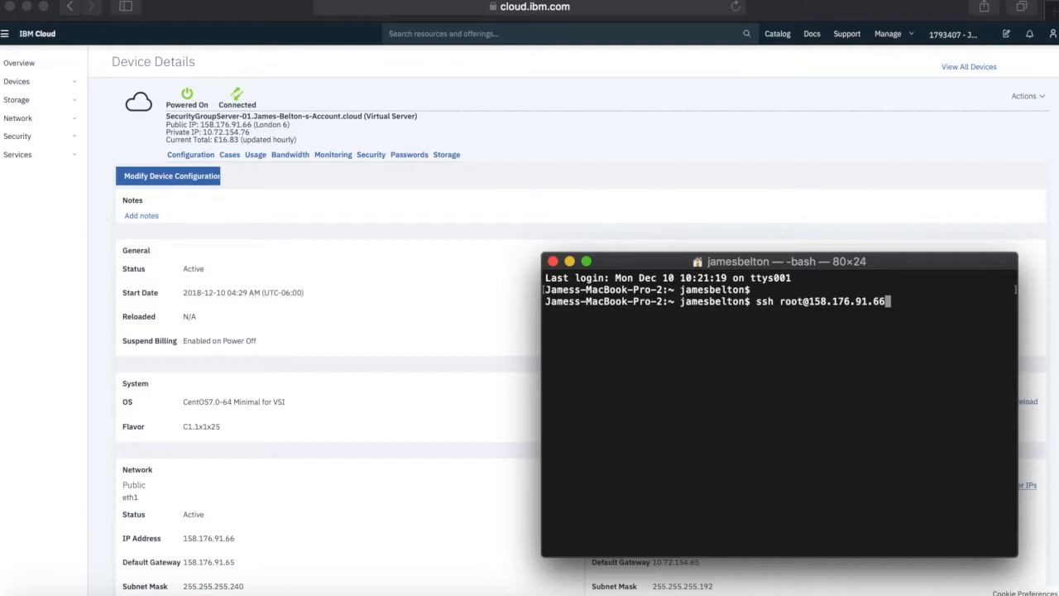
pyautogui.press('Return')
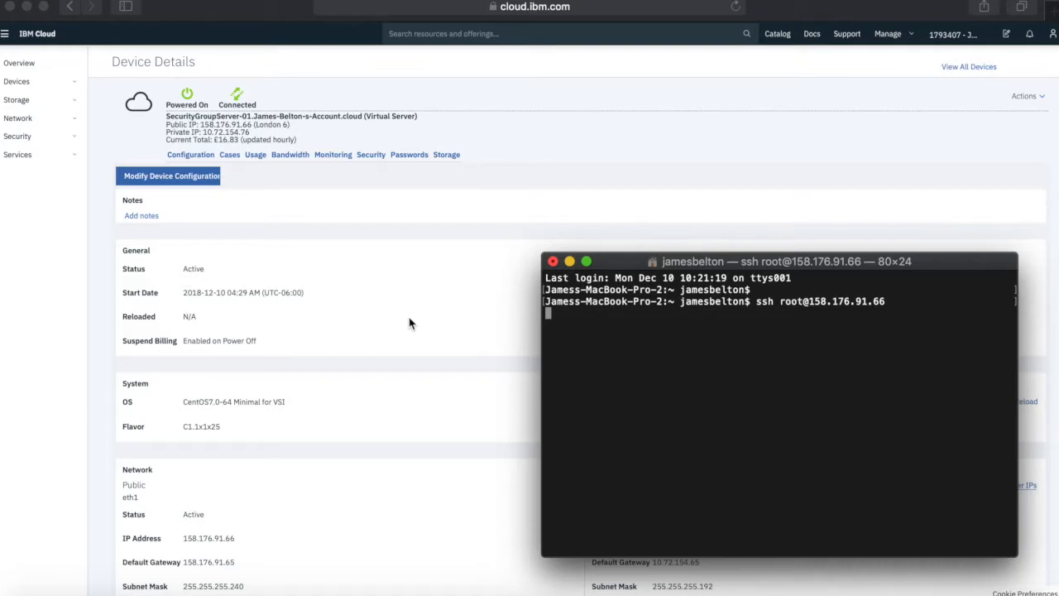
# Examine the network settings and assigned security groups on the server's device details page
pyautogui.scroll(-3, 409, 318)
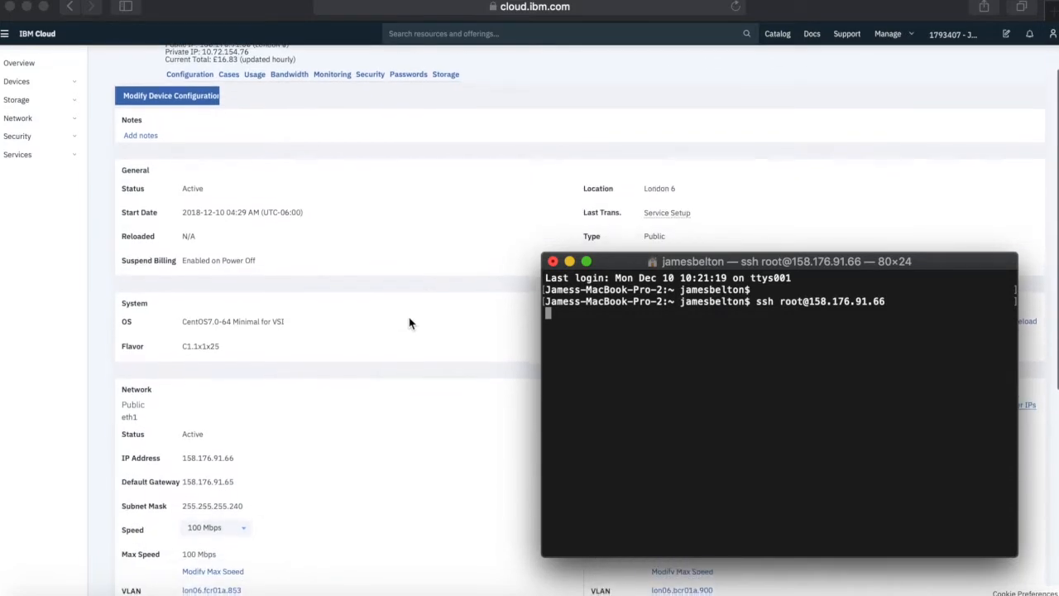
pyautogui.scroll(-4, 409, 317)
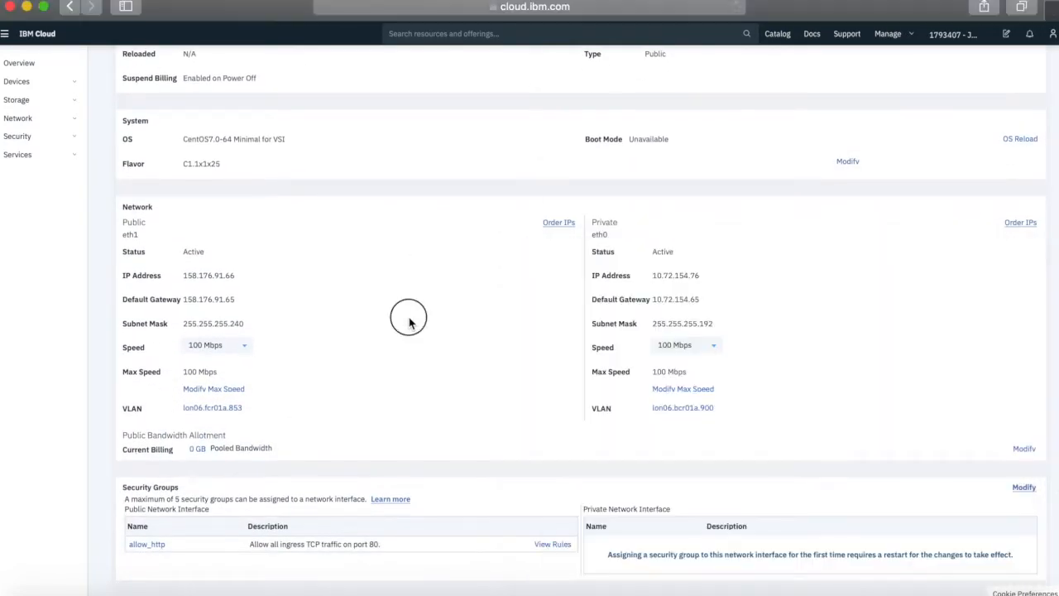
pyautogui.click(409, 317)
pyautogui.scroll(7, 415, 360)
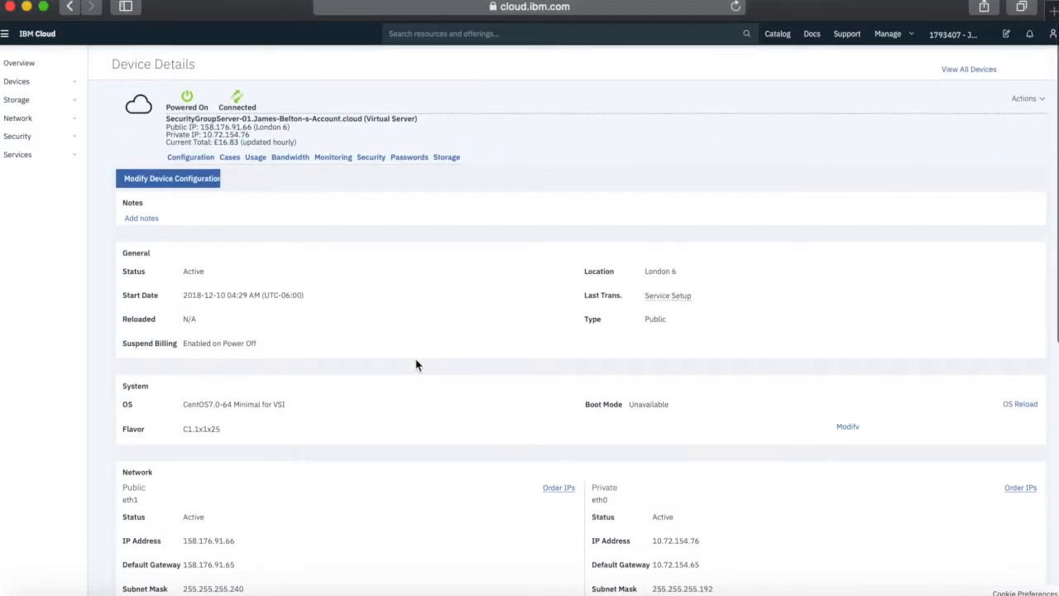
pyautogui.scroll(-12, 417, 364)
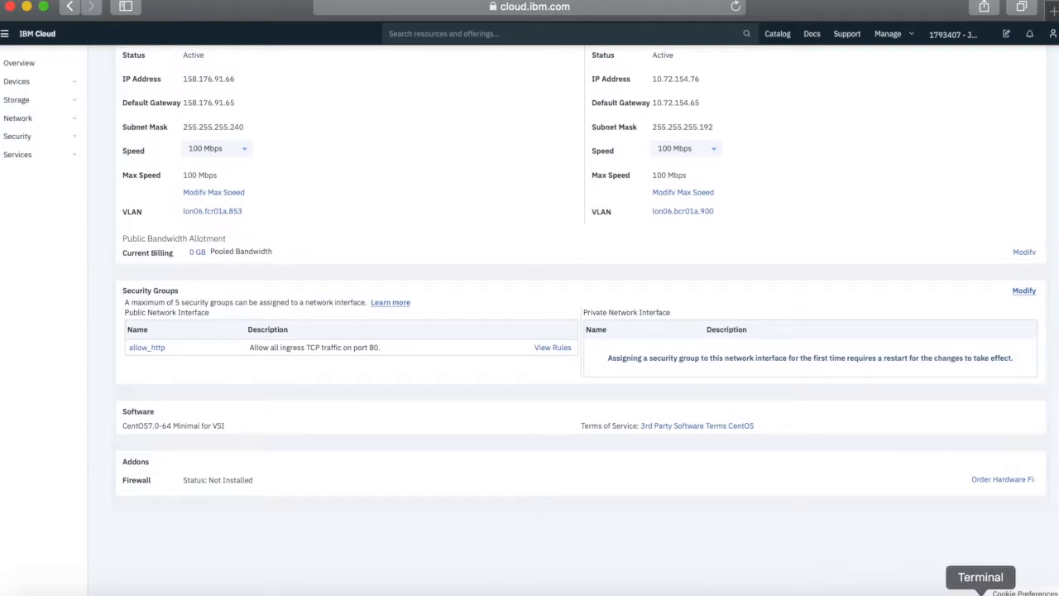
# Return to the Terminal and abort the pending SSH connection attempt
pyautogui.click(981, 590)
pyautogui.press('Return')
pyautogui.press('Return')
pyautogui.press('Return')
pyautogui.press('Return')
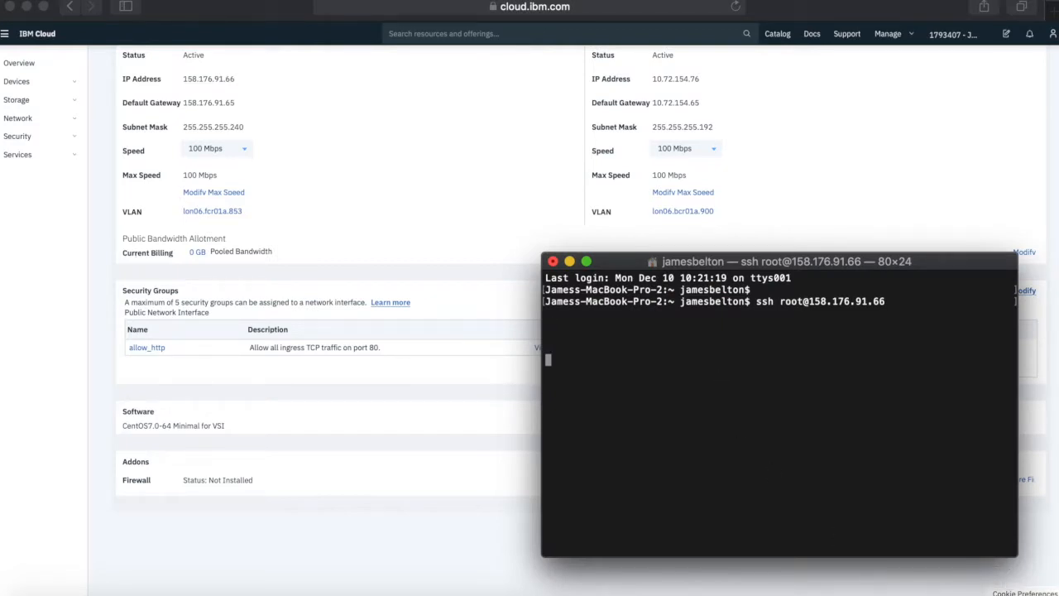
pyautogui.hotkey('ctrl', 'c')
pyautogui.press('Return')
pyautogui.press('Return')
pyautogui.press('Return')
pyautogui.press('Return')
pyautogui.press('Return')
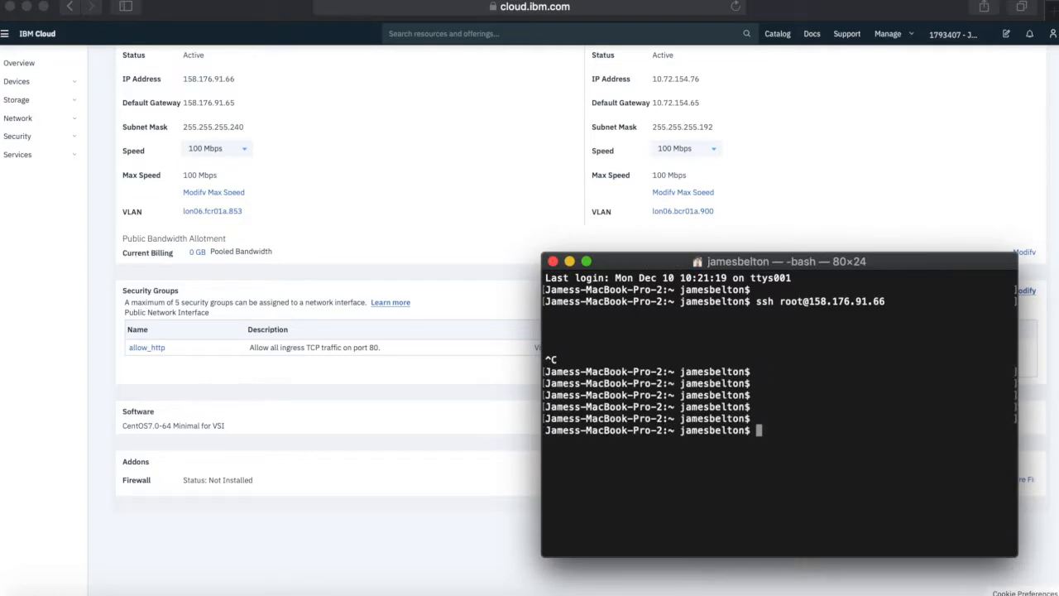
# Return to the browser and add the allow_ssh security group to the server's public network interface, confirming the change
pyautogui.click(331, 376)
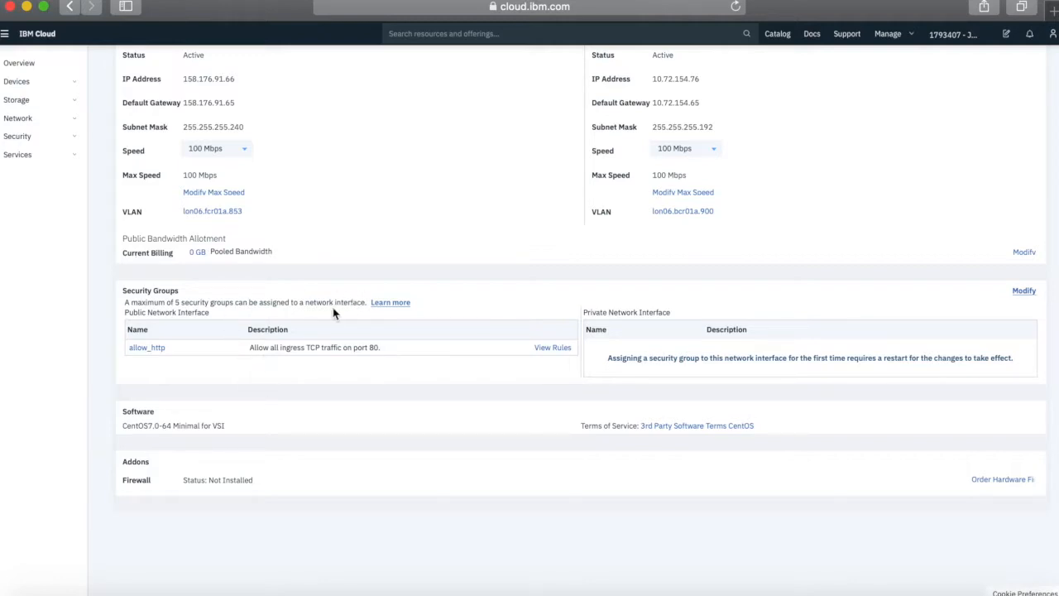
pyautogui.click(1022, 290)
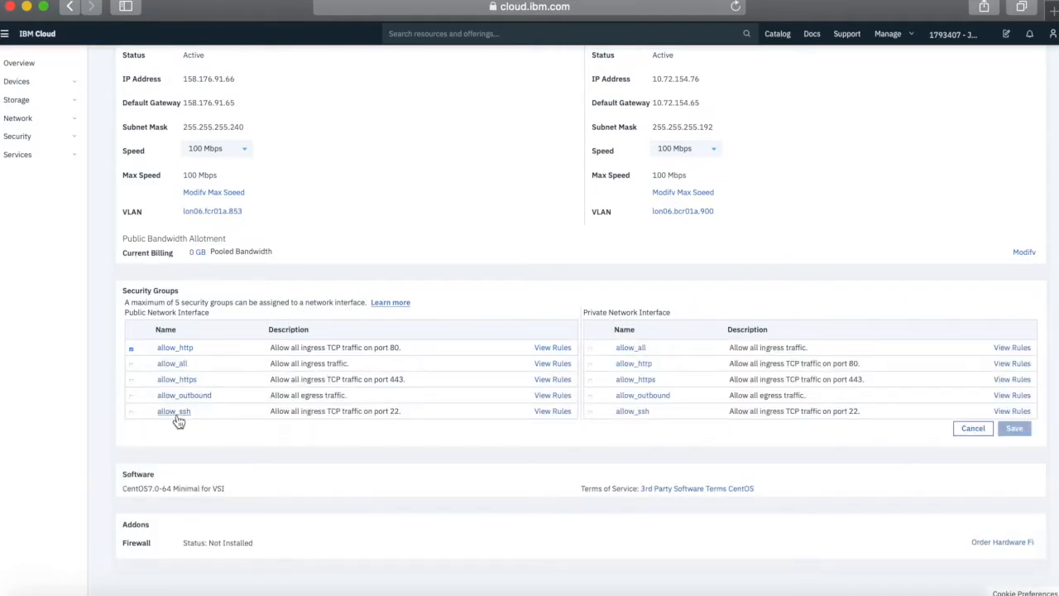
pyautogui.click(131, 413)
pyautogui.click(1017, 432)
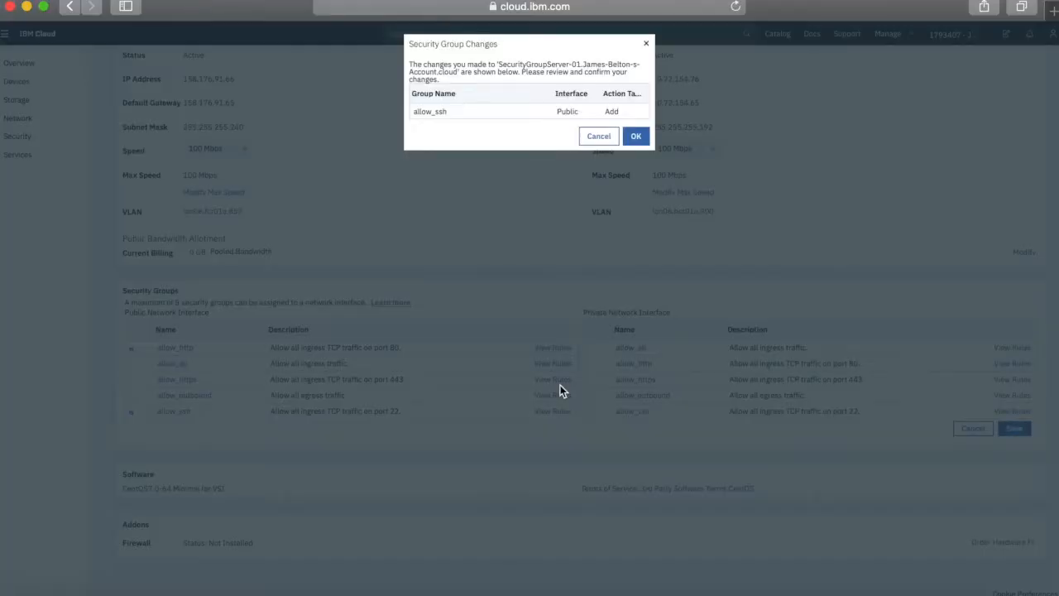
pyautogui.click(636, 138)
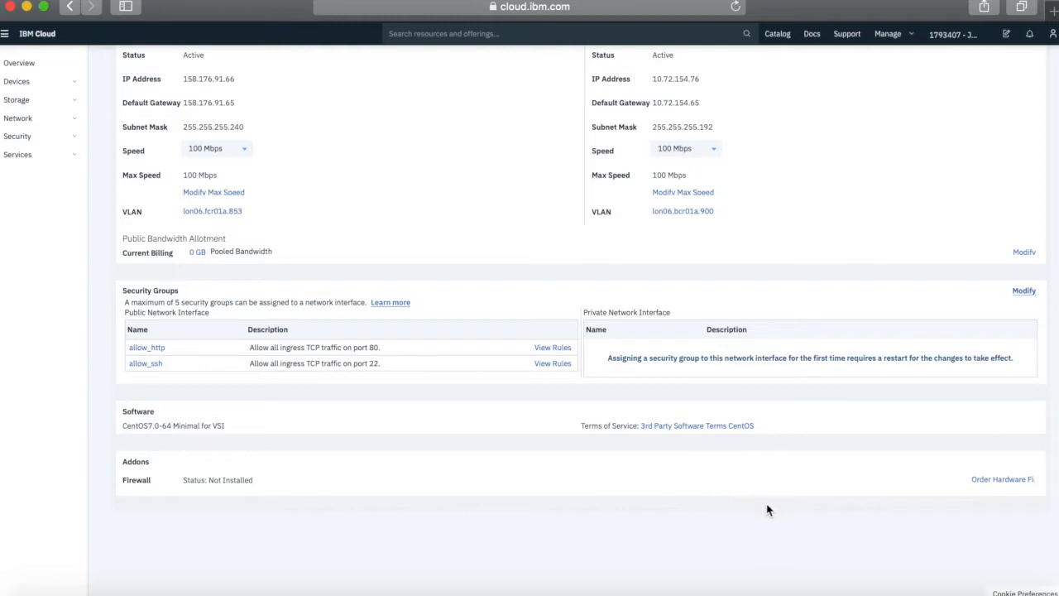
pyautogui.press('super+Tab')
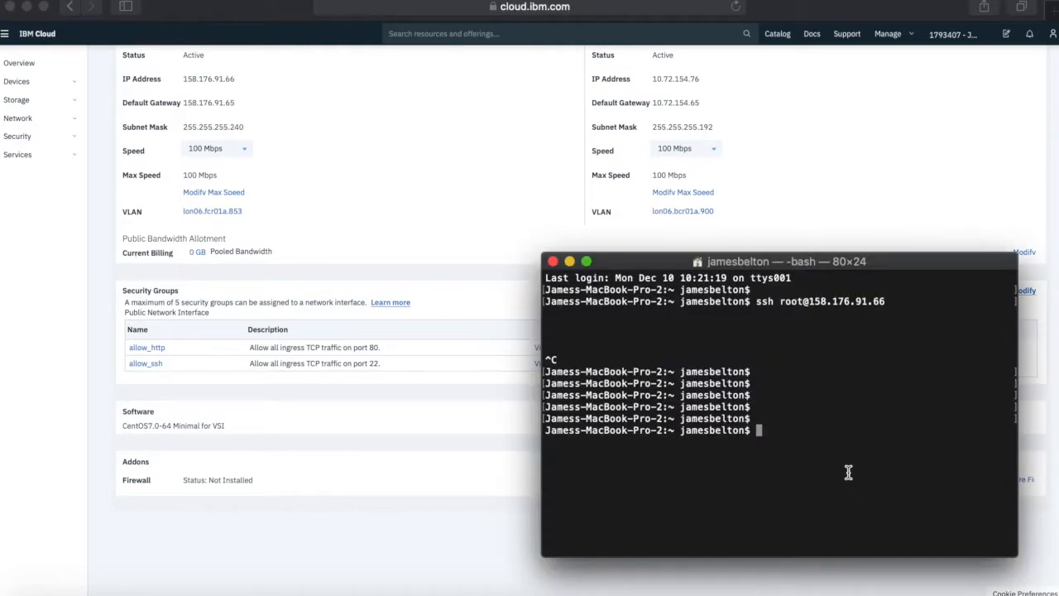
pyautogui.press('Up')
pyautogui.press('Return')
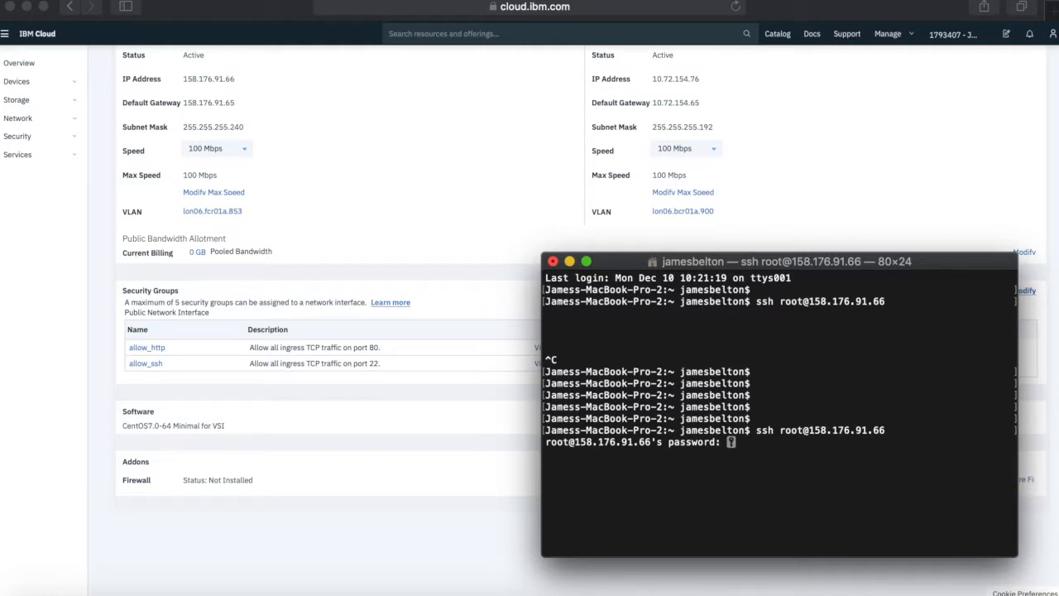
pyautogui.press('Return')
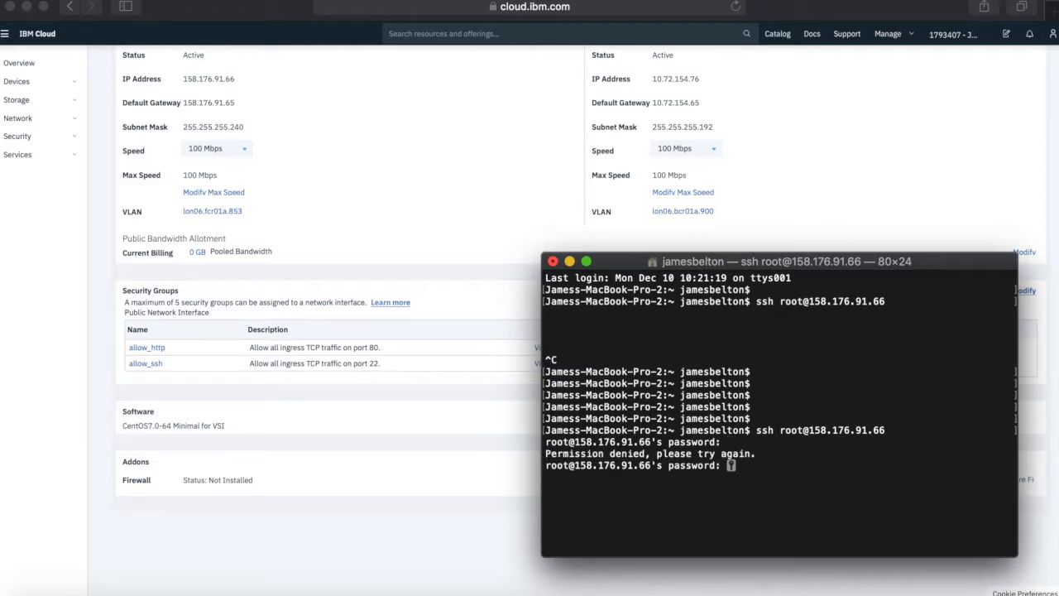
pyautogui.press('Return')
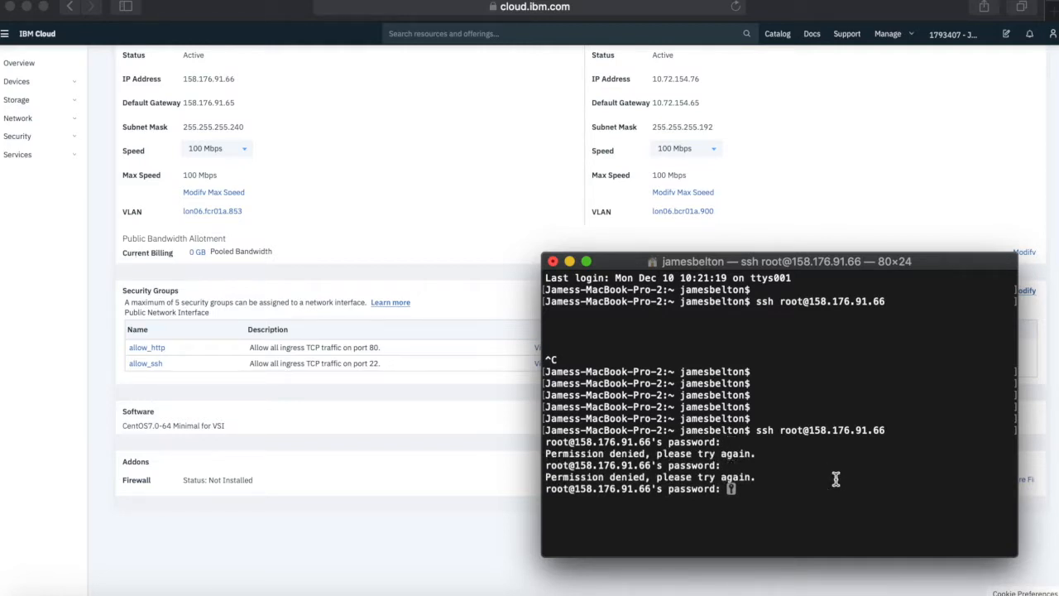
pyautogui.press('Return')
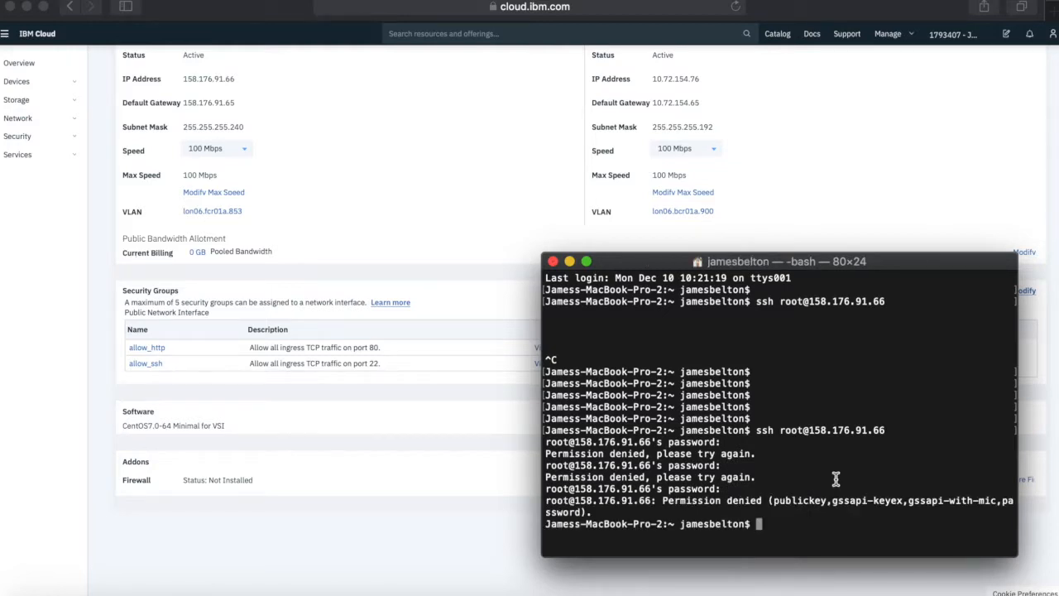
pyautogui.press('Return')
pyautogui.press('Return')
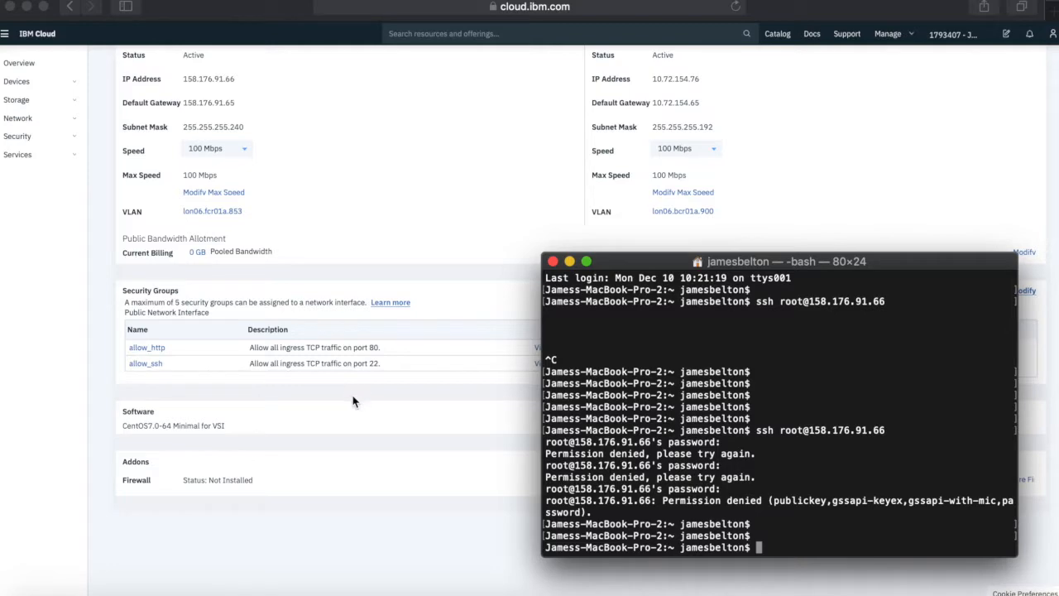
# Hard reboot SecurityGroupServer-01 from its device details page in the browser
pyautogui.scroll(6, 351, 395)
pyautogui.click(1023, 95)
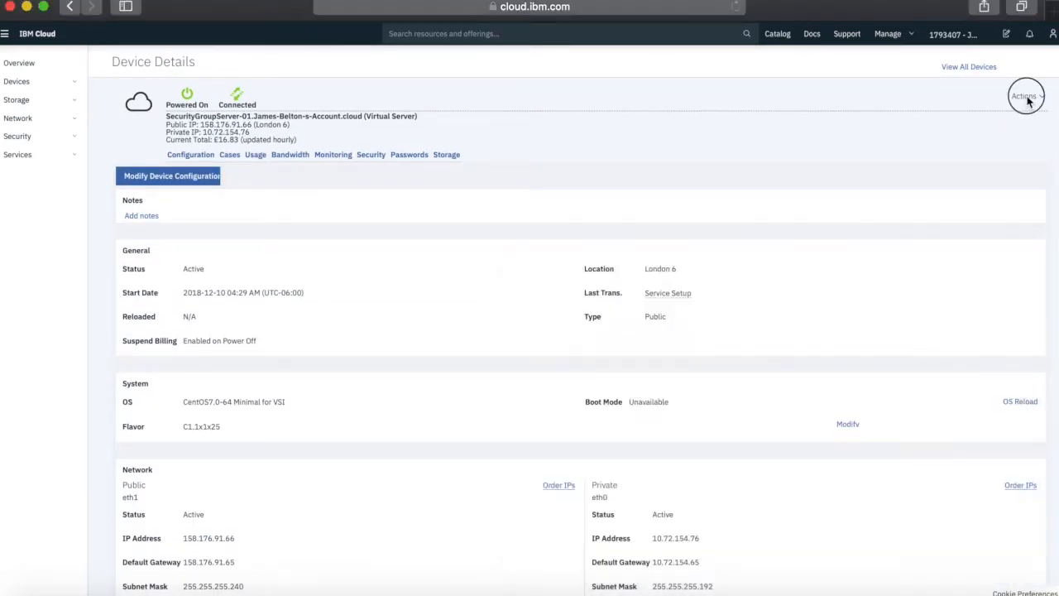
pyautogui.click(1023, 95)
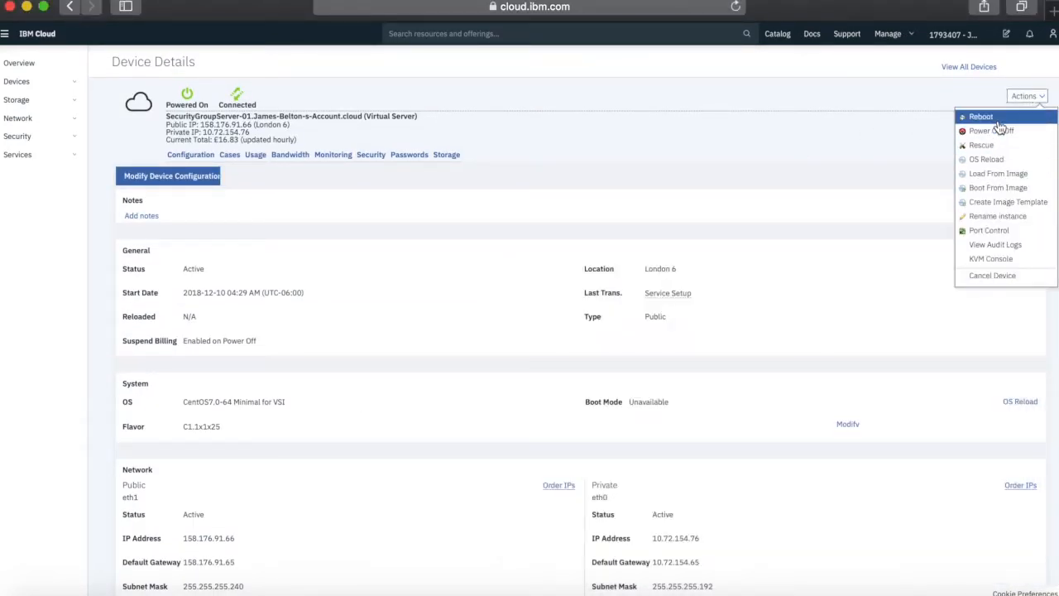
pyautogui.click(992, 117)
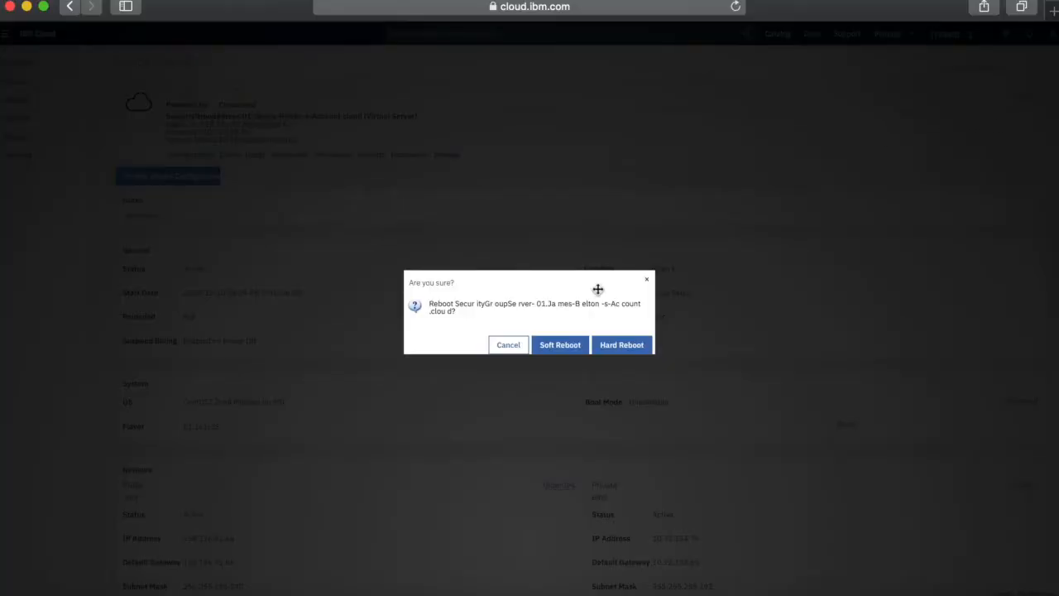
pyautogui.click(633, 351)
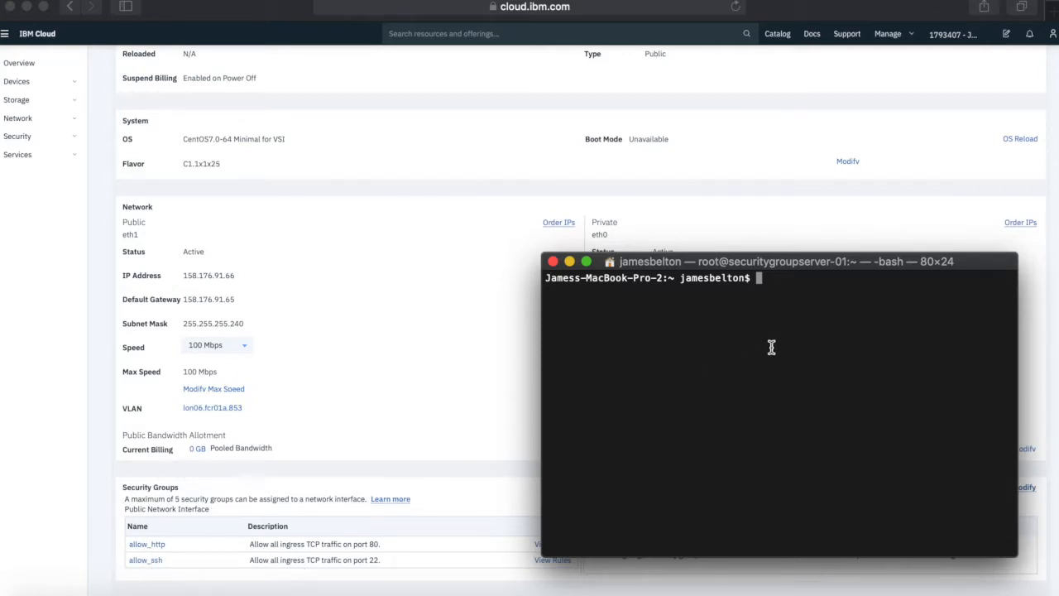
pyautogui.write('ssh root@158.176.91.66')
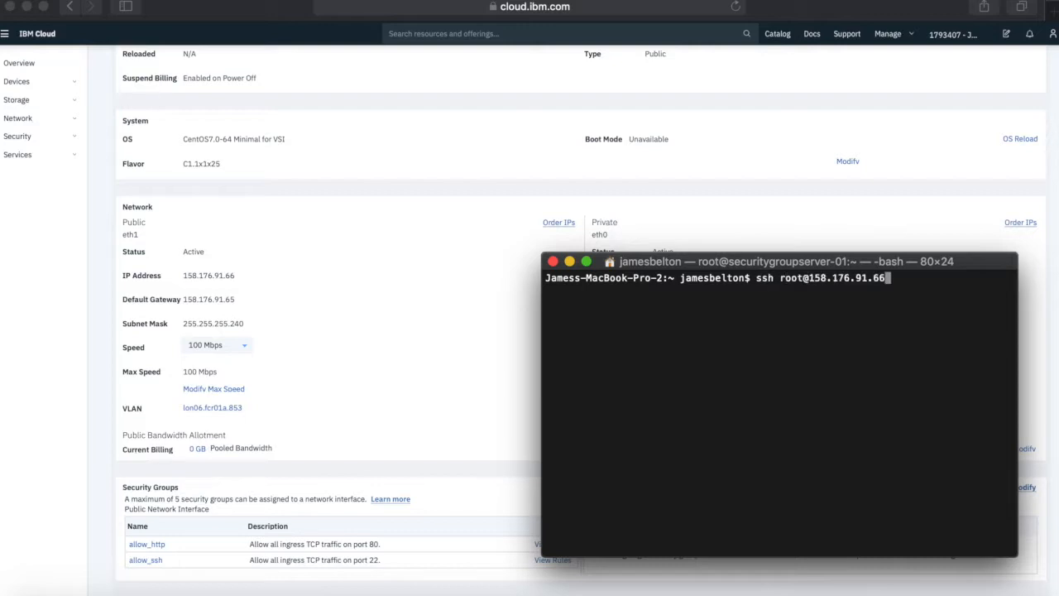
pyautogui.press('Return')
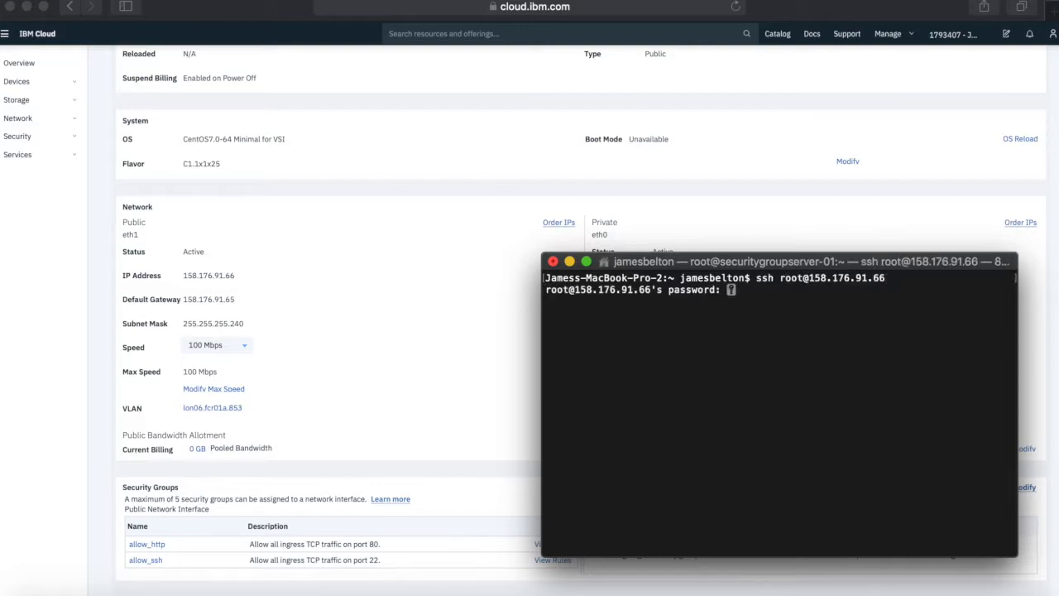
pyautogui.press('Return')
pyautogui.press('Return')
pyautogui.press('Return')
pyautogui.press('Return')
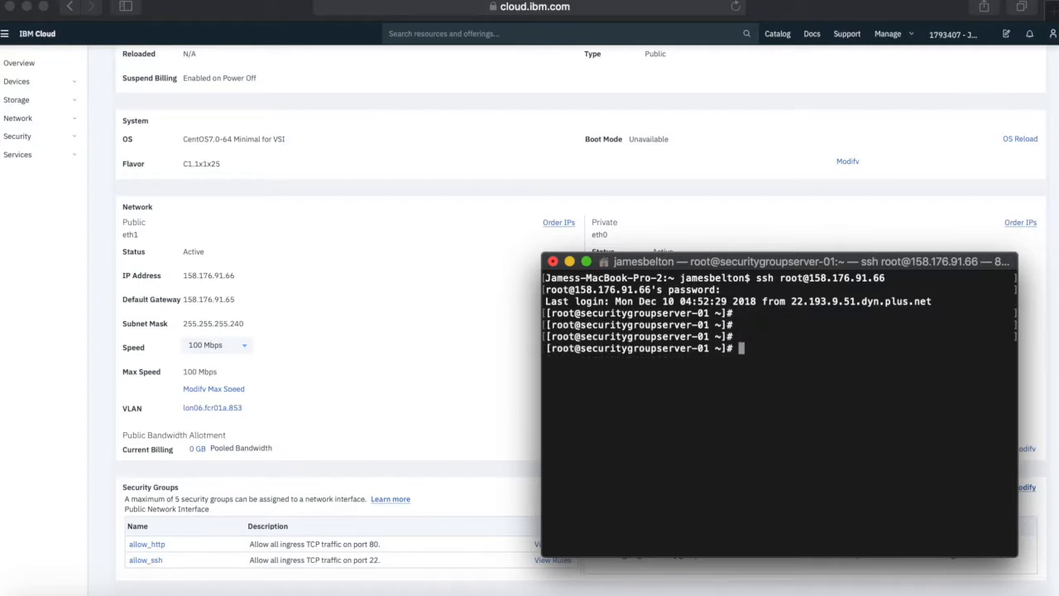
pyautogui.write('hostname')
pyautogui.press('Return')
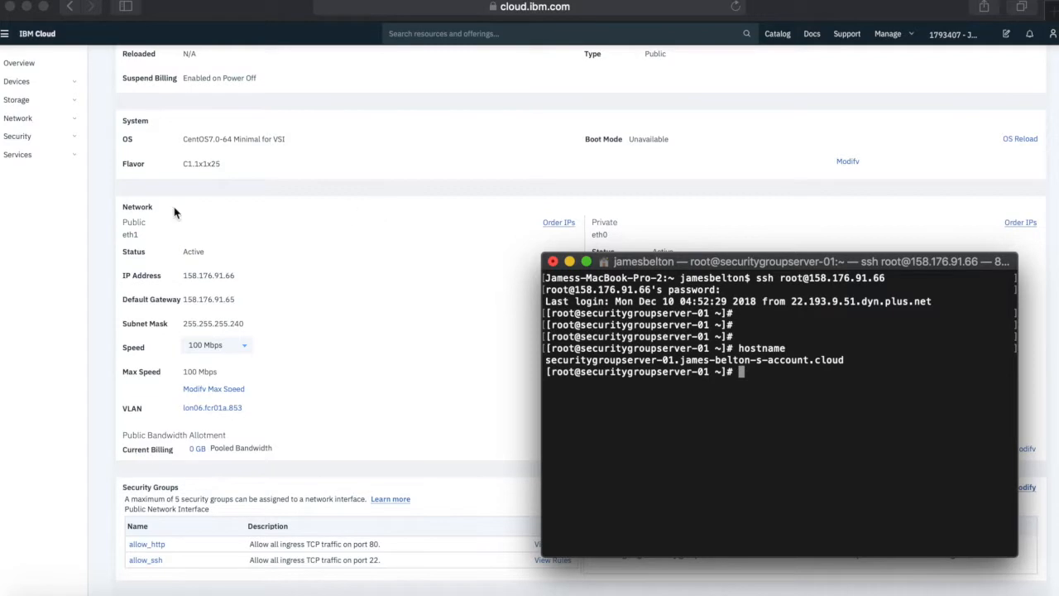
# Return to the browser and open the list of network security groups
pyautogui.click(24, 125)
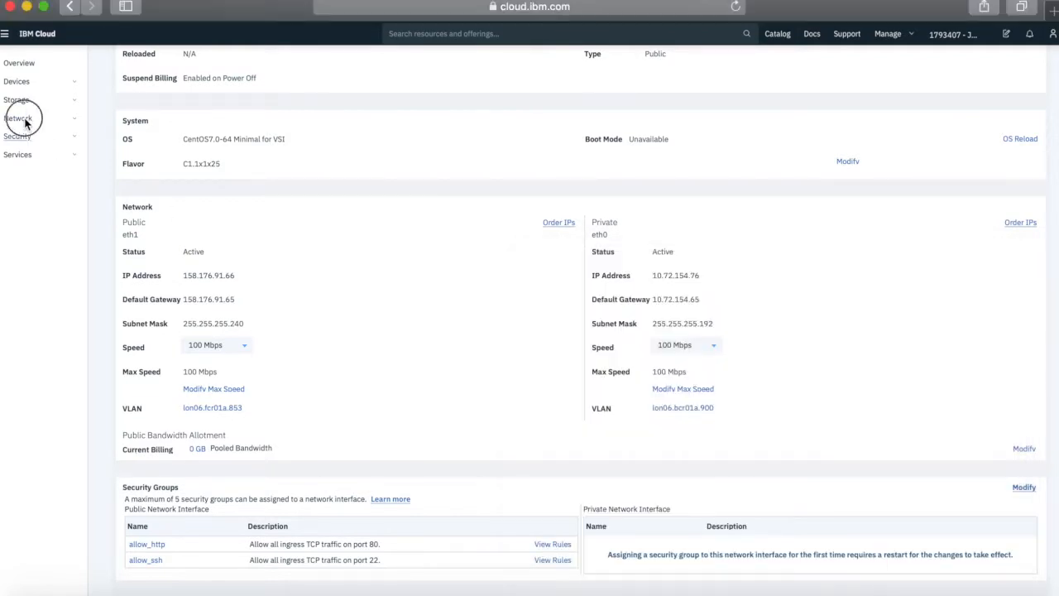
pyautogui.click(25, 121)
pyautogui.click(26, 120)
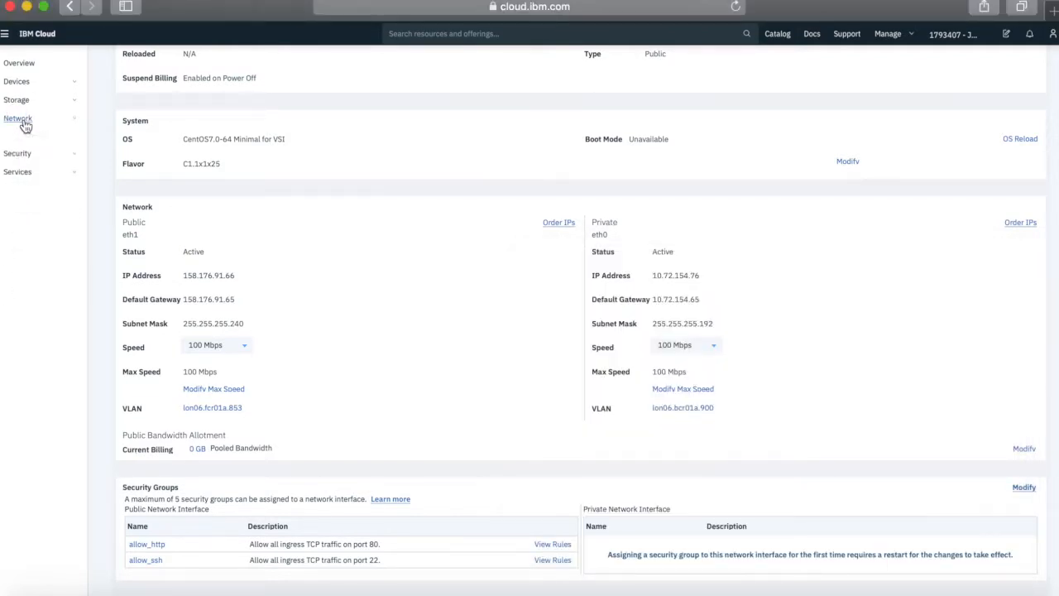
pyautogui.click(18, 139)
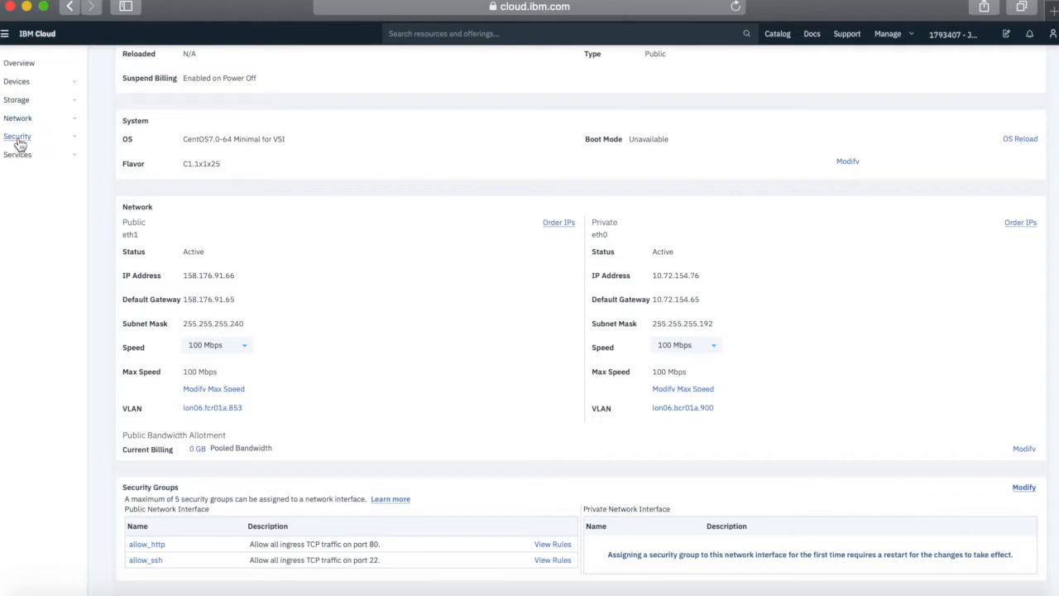
pyautogui.moveTo(41, 191)
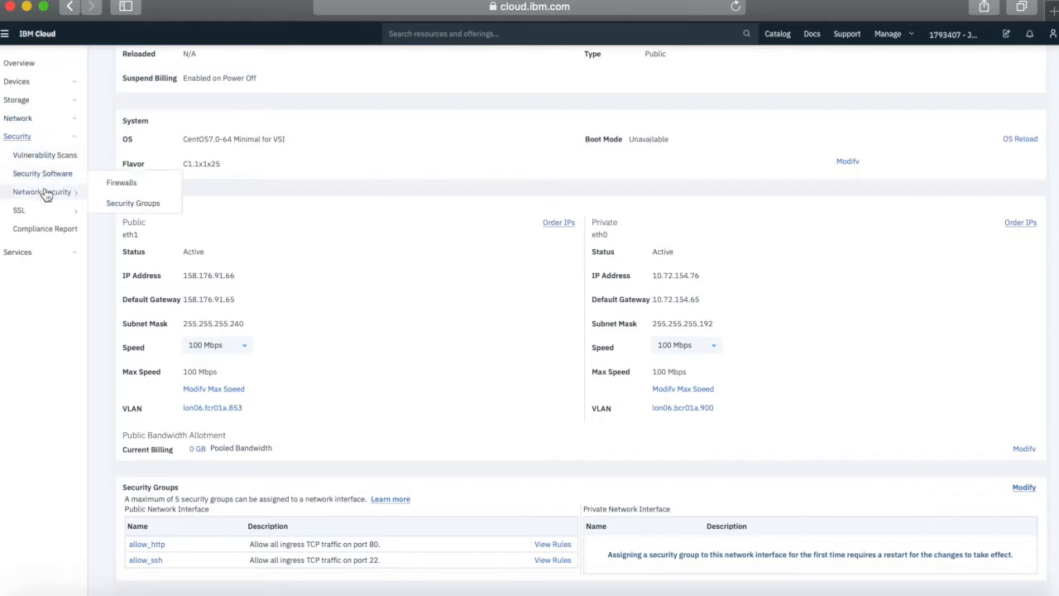
pyautogui.click(131, 207)
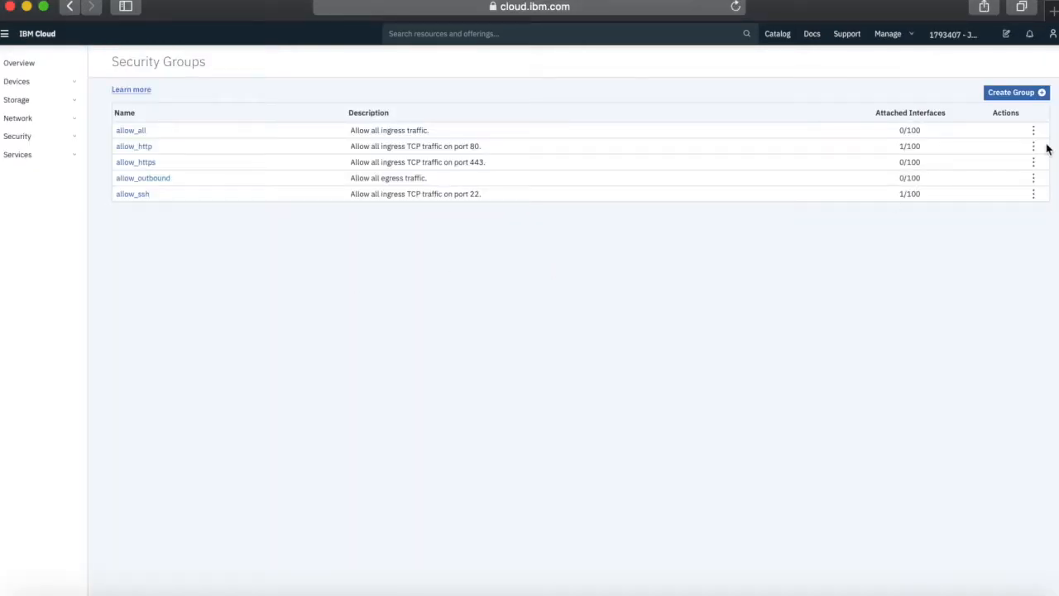
# Start a new security group and name it AllowMyAdminsAccess
pyautogui.click(1022, 98)
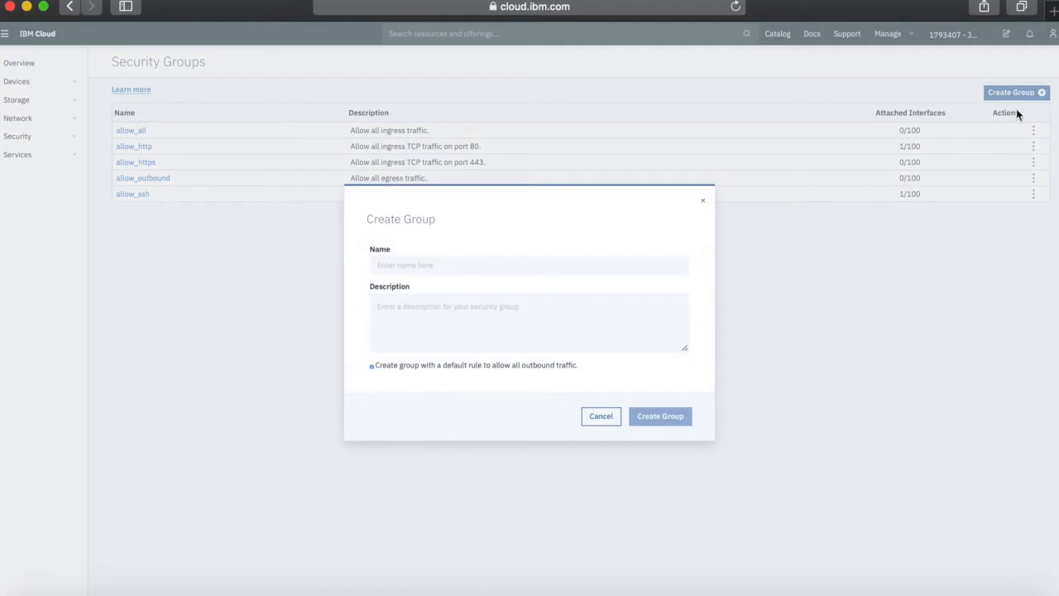
pyautogui.click(475, 266)
pyautogui.write('Allo')
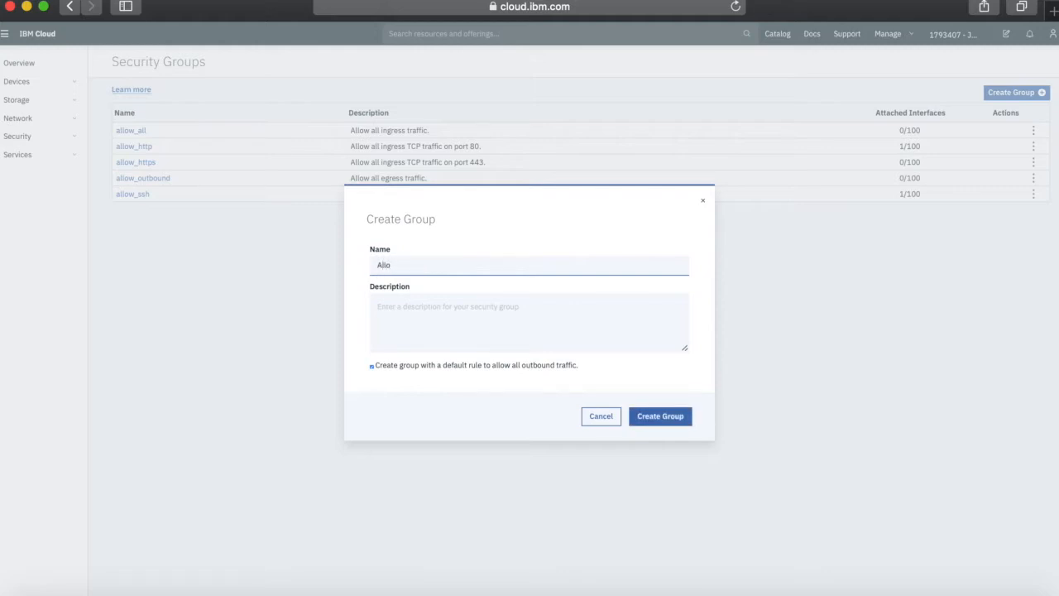
pyautogui.write('wMyAdminsAccess')
# Describe the group as "Allow my Server Admins access to my jump server." and create it, keeping the default outbound rule option
pyautogui.press('Tab')
pyautogui.write('Alloq')
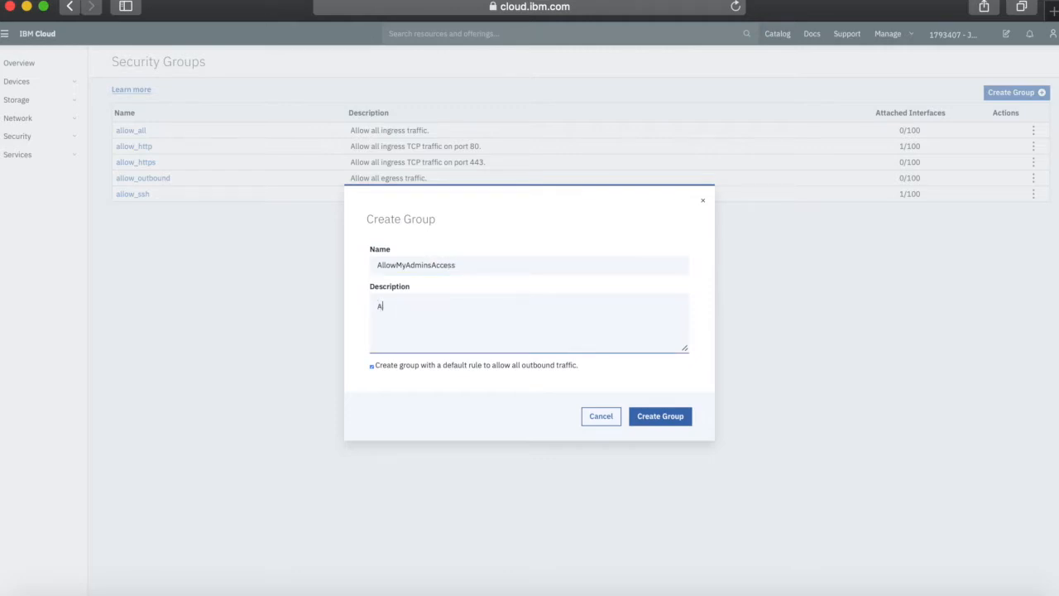
pyautogui.press('BackSpace')
pyautogui.write('w a')
pyautogui.press('BackSpace')
pyautogui.write('my Server Admins')
pyautogui.press('BackSpace')
pyautogui.press('BackSpace')
pyautogui.write('ins access to my jump s')
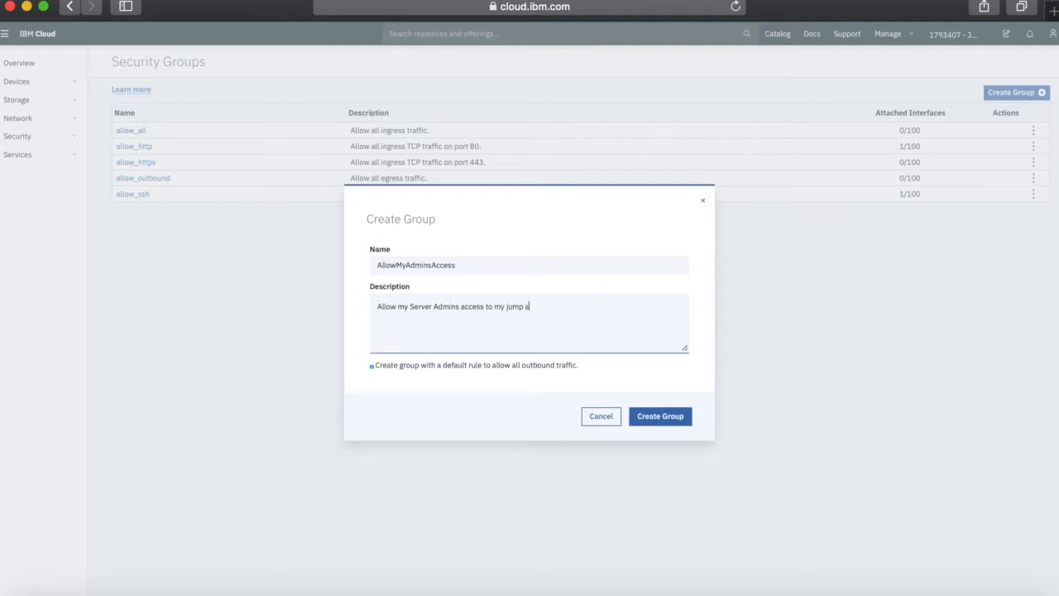
pyautogui.write('erver.')
pyautogui.scroll(-2, 449, 376)
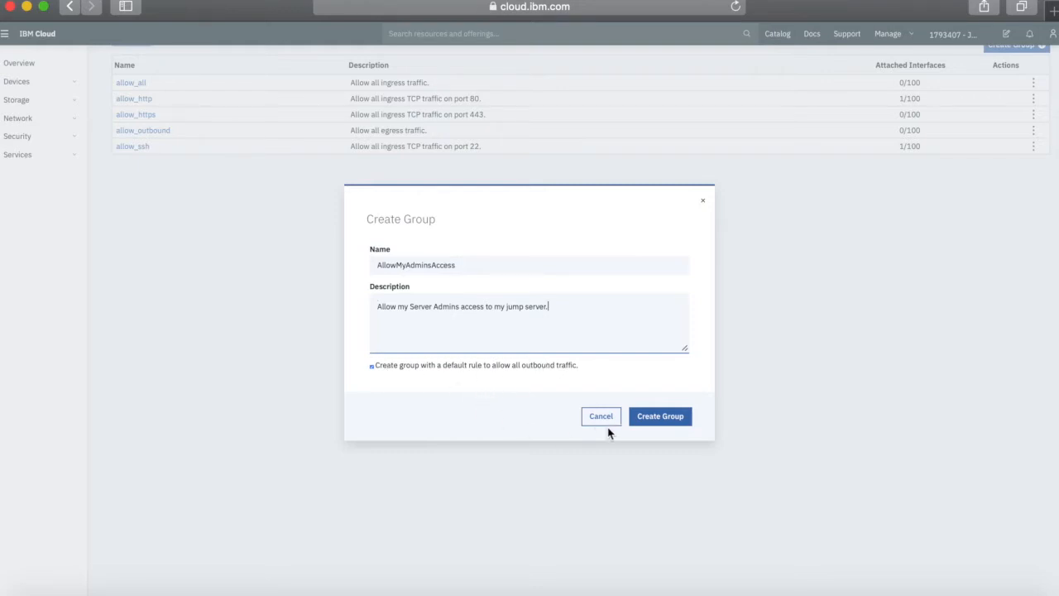
pyautogui.click(669, 417)
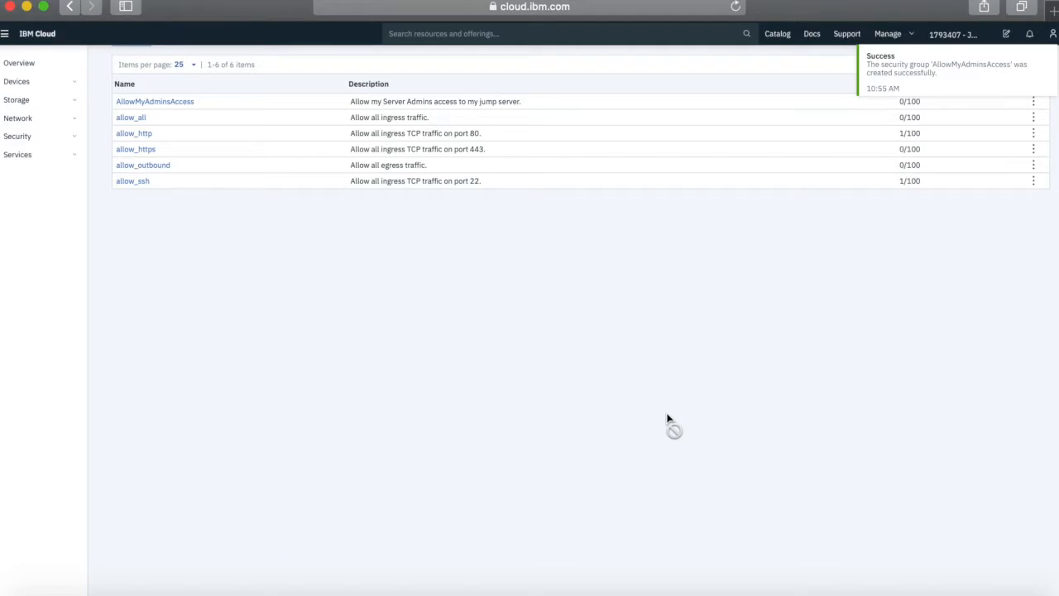
# Open the AllowMyAdminsAccess group and examine the outbound rule's settings and protocol options, leaving the rule editor without saving
pyautogui.click(162, 104)
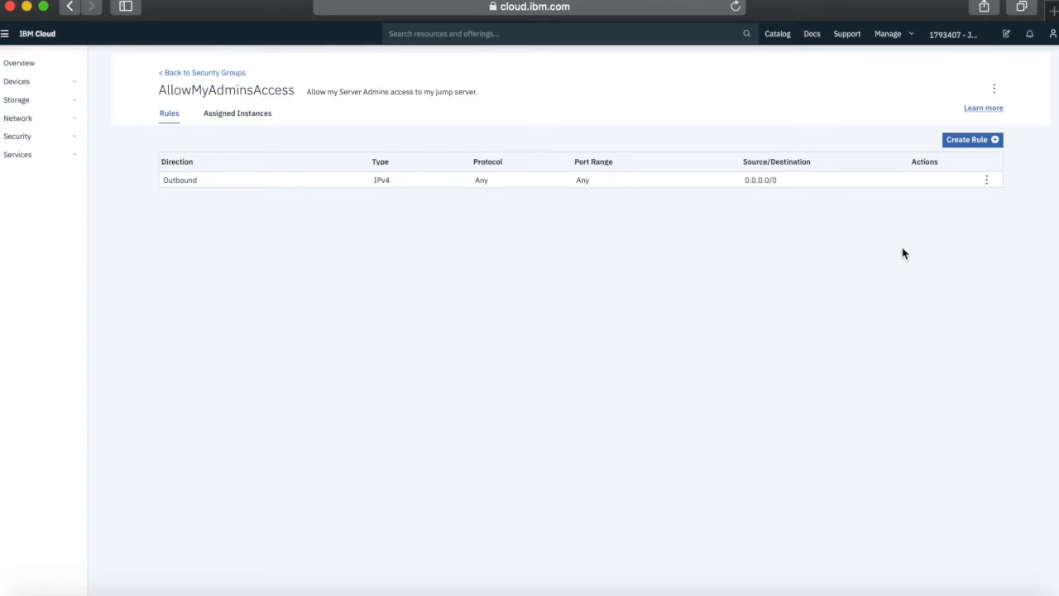
pyautogui.click(985, 180)
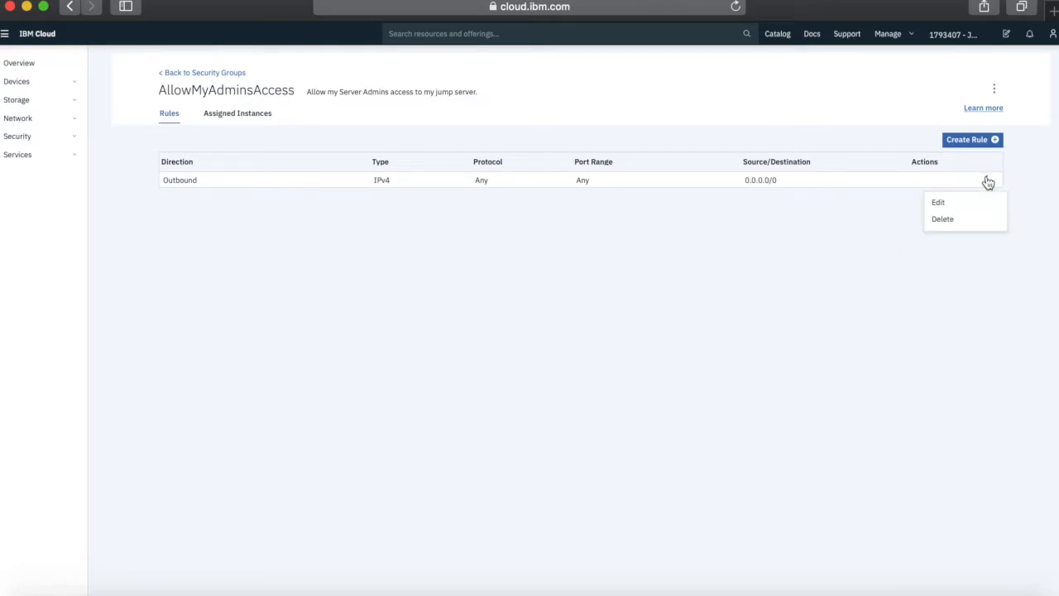
pyautogui.click(950, 205)
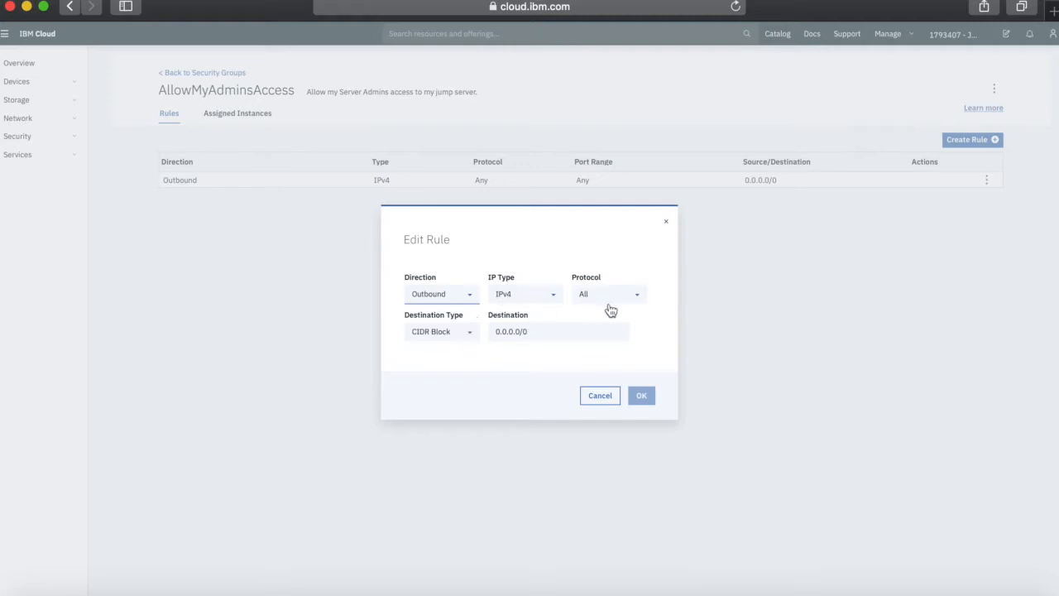
pyautogui.click(639, 299)
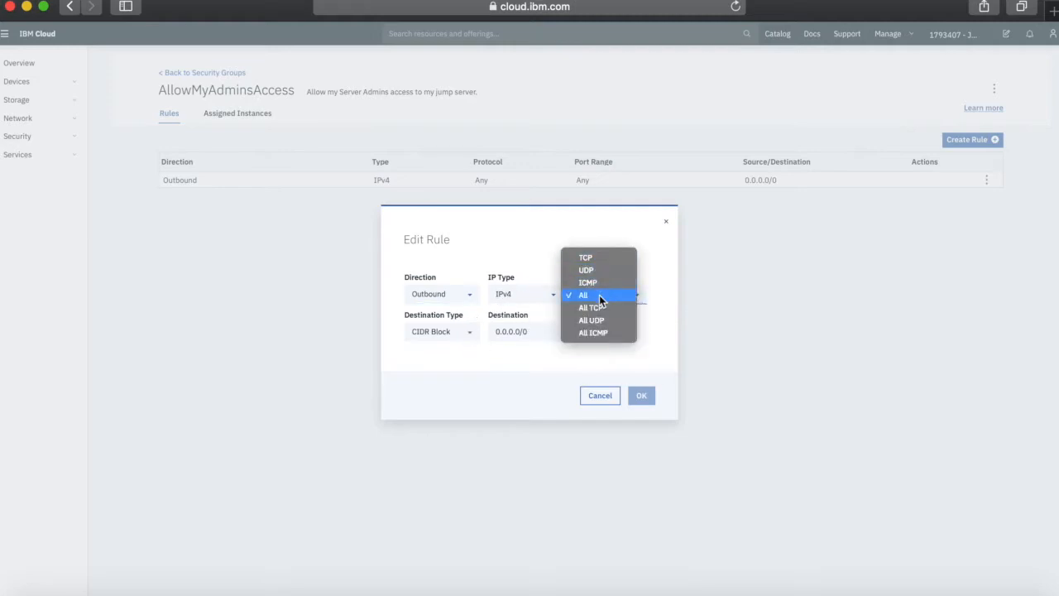
pyautogui.click(599, 296)
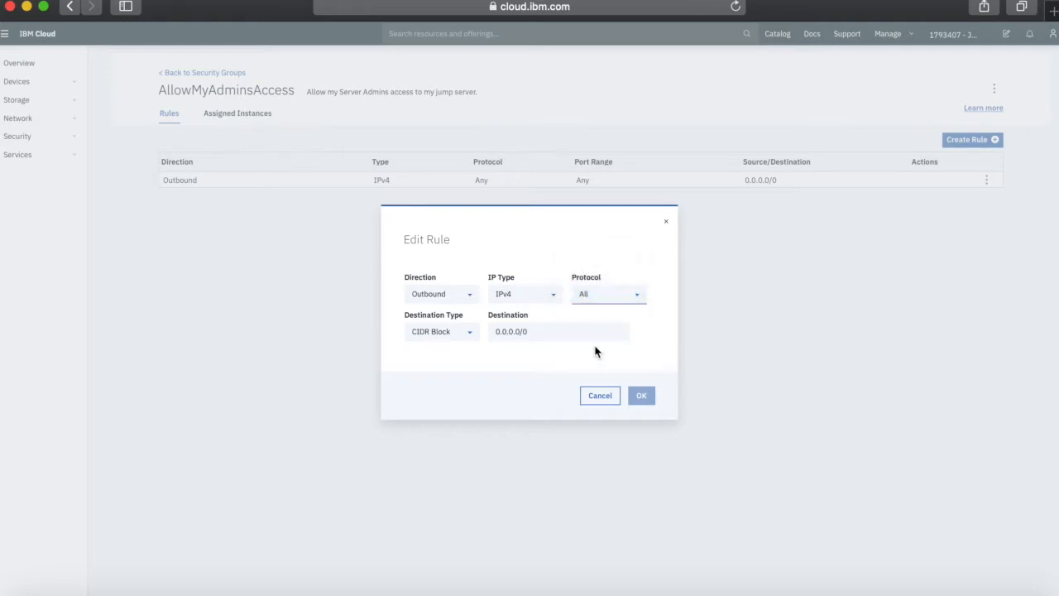
pyautogui.click(601, 398)
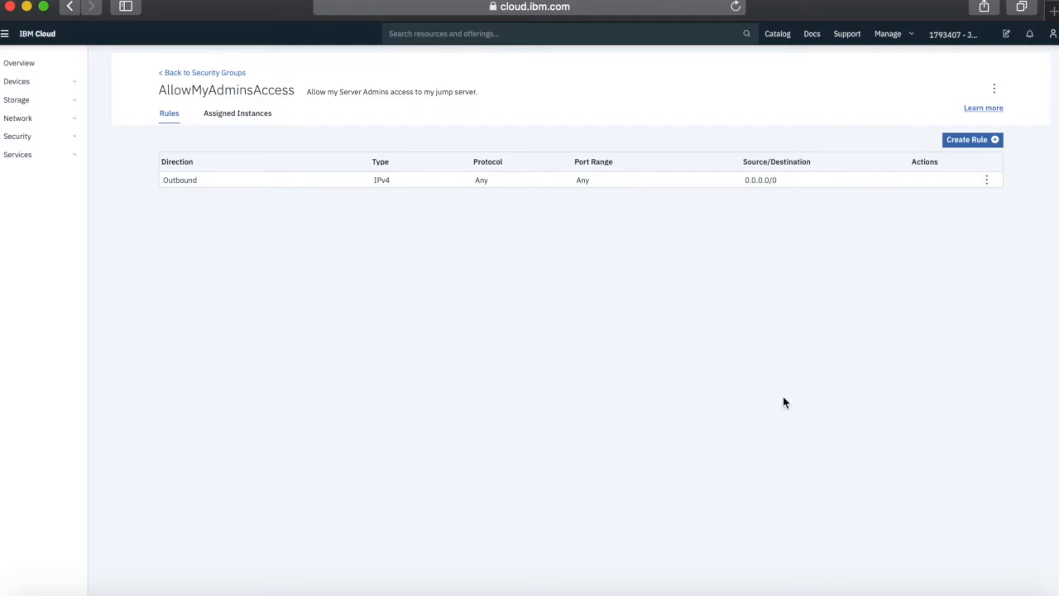
# Add an inbound IPv4 TCP rule for ports 22 to 22 with CIDR block source 0.0.0.0/0 to AllowMyAdminsAccess
pyautogui.click(979, 143)
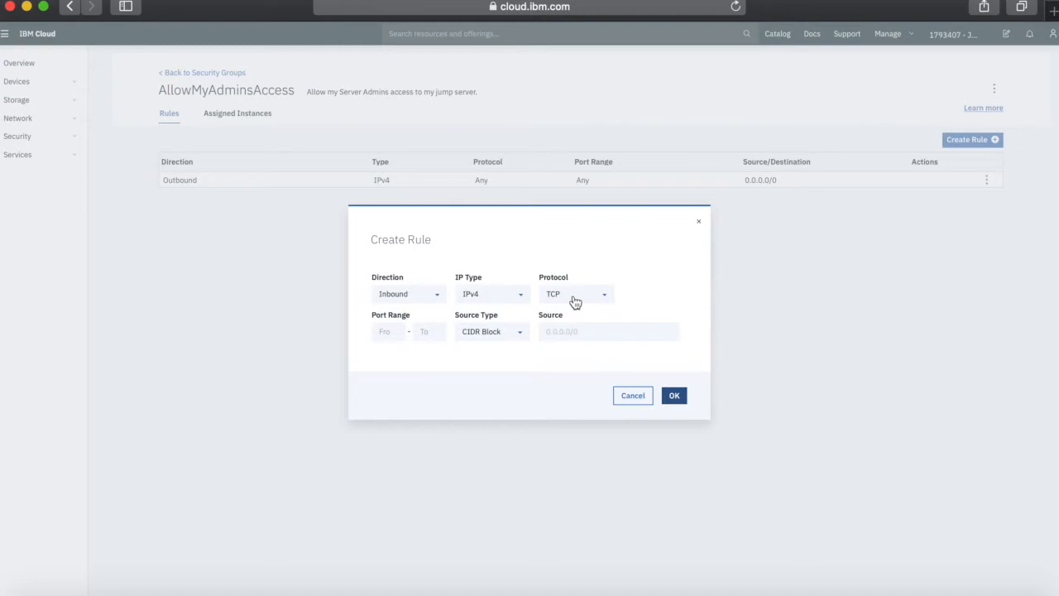
pyautogui.click(391, 335)
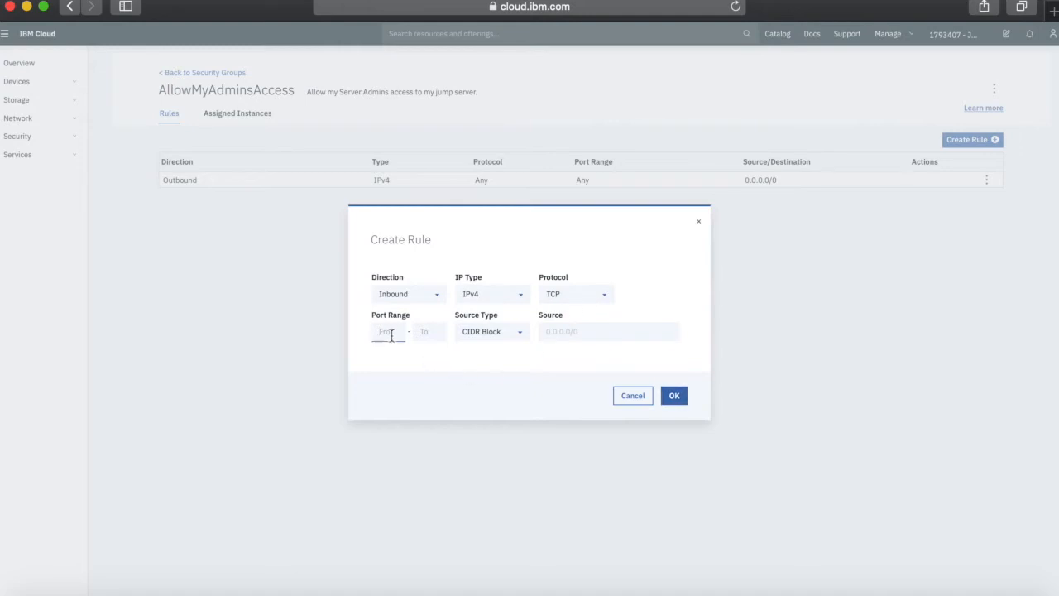
pyautogui.write('22')
pyautogui.press('Tab')
pyautogui.press('Tab')
pyautogui.click(593, 331)
pyautogui.write('0.0.0.0/0')
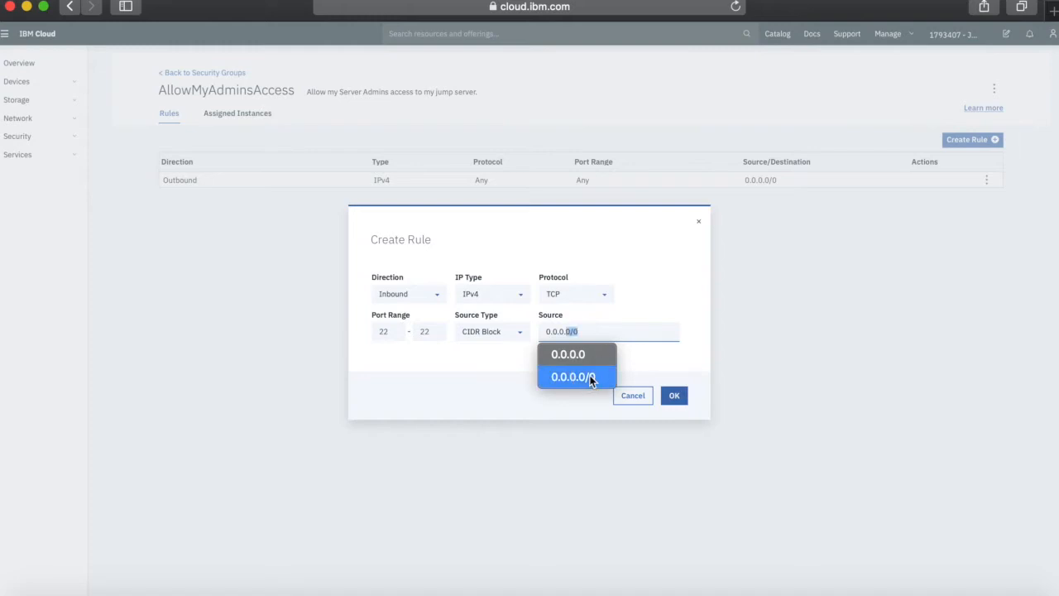
pyautogui.click(549, 408)
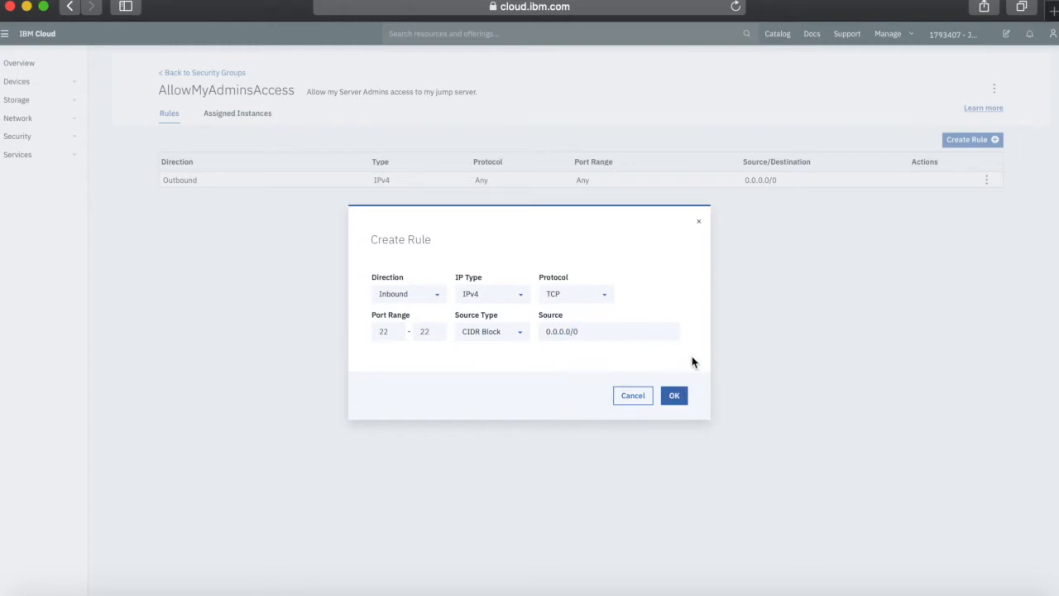
pyautogui.click(675, 397)
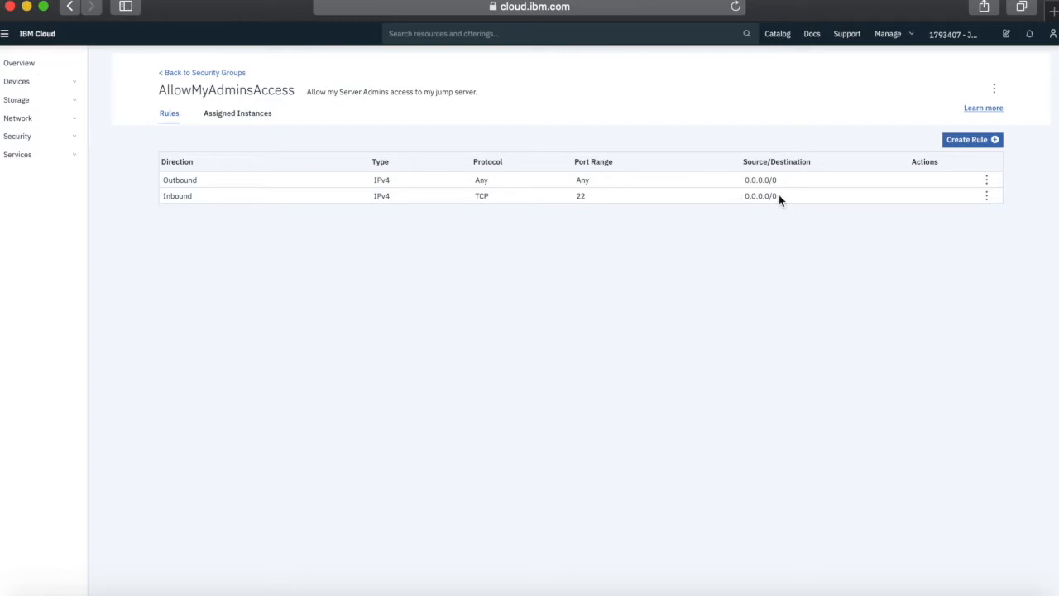
# Check the inbound rule's source range and view the instances assigned to the AllowMyAdminsAccess group
pyautogui.moveTo(782, 197); pyautogui.dragTo(743, 197)
pyautogui.click(823, 262)
pyautogui.click(232, 118)
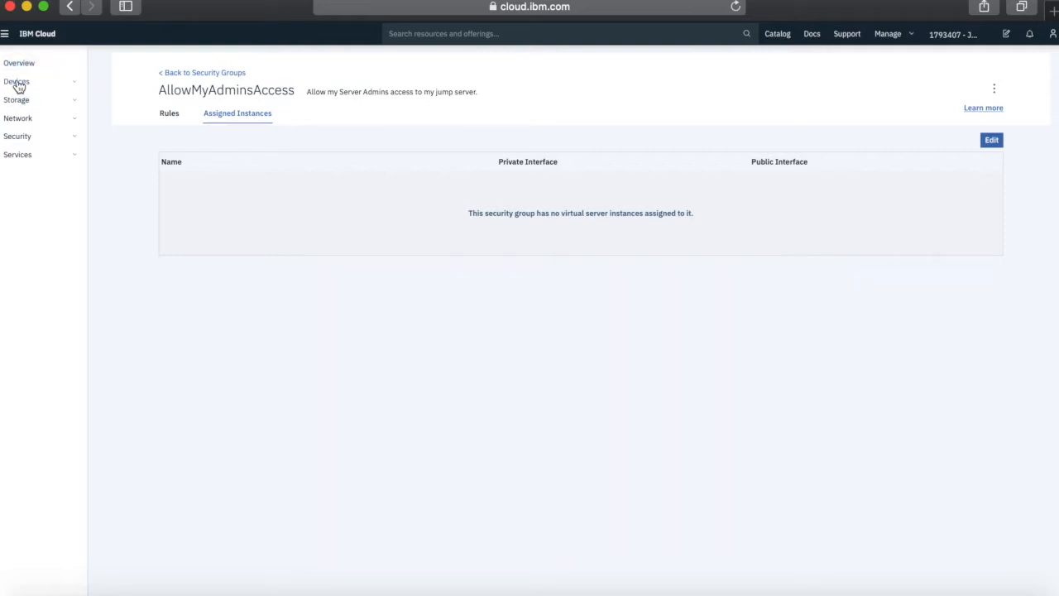
# Start an order for a Transient Virtual Server from the catalog's compute offerings
pyautogui.click(778, 35)
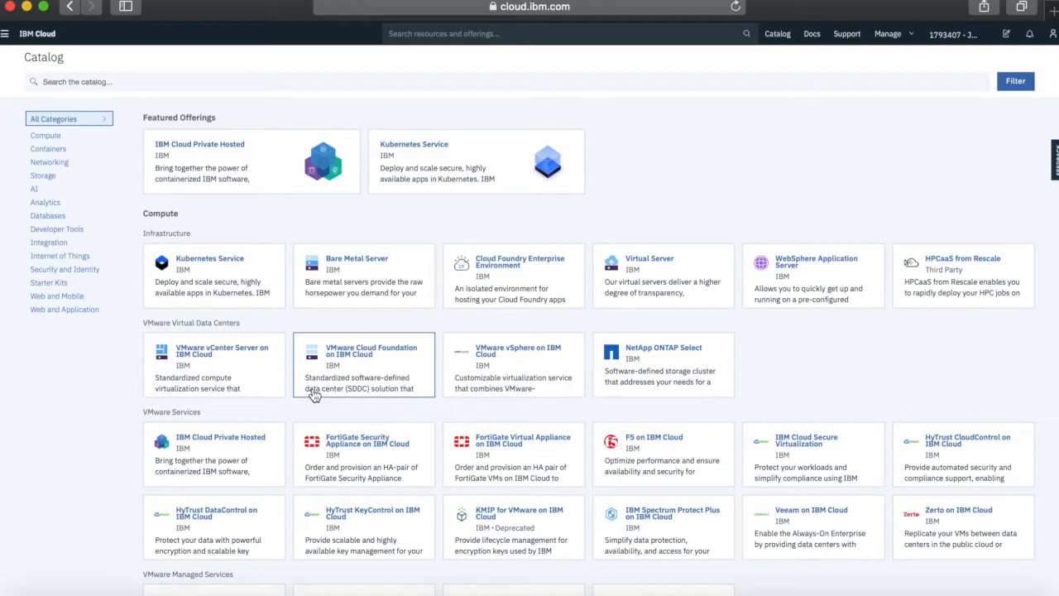
pyautogui.click(672, 298)
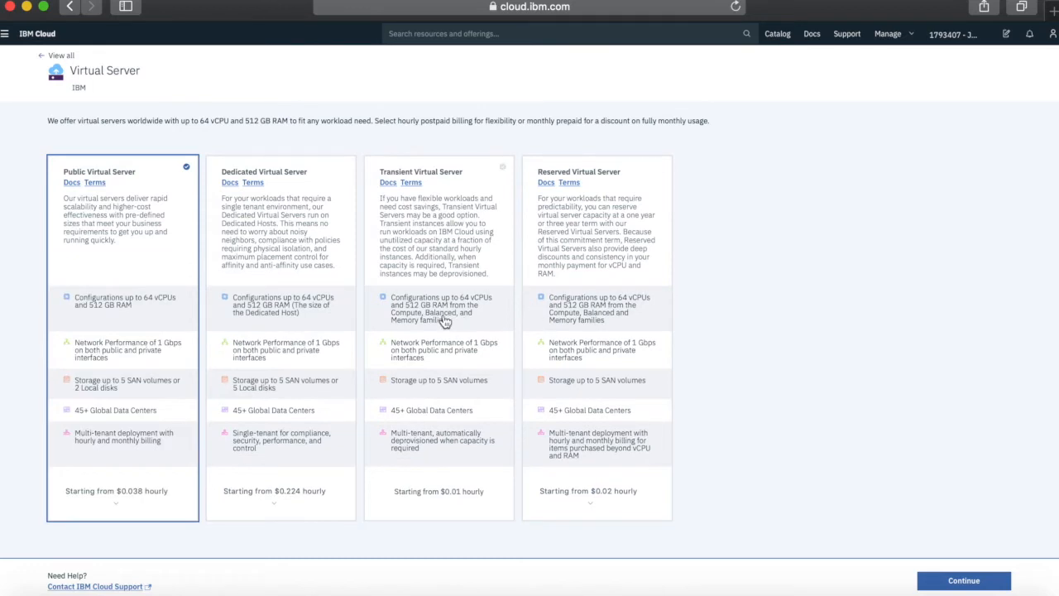
pyautogui.click(434, 239)
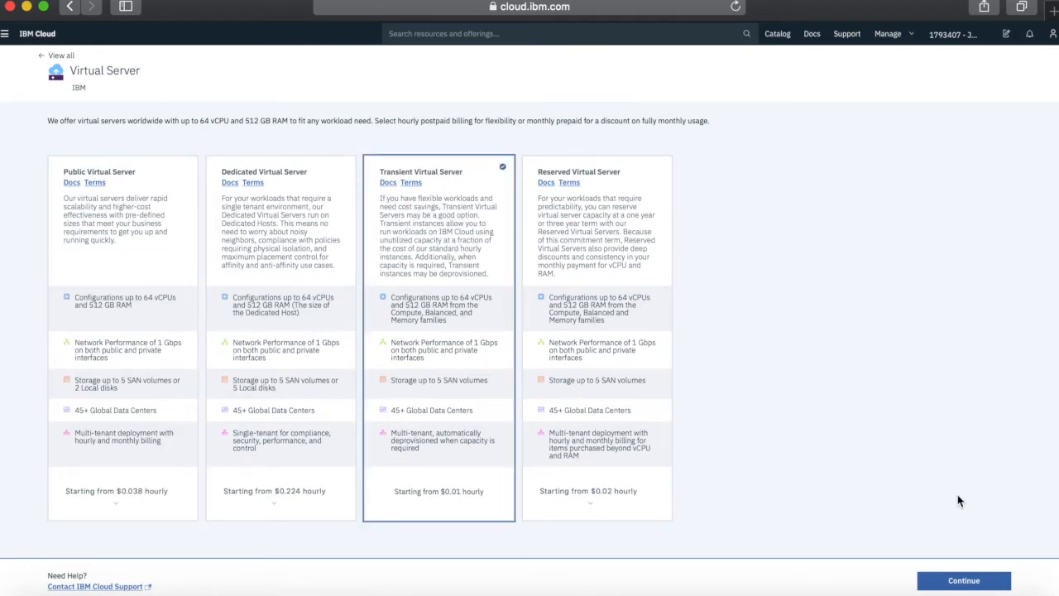
pyautogui.click(943, 579)
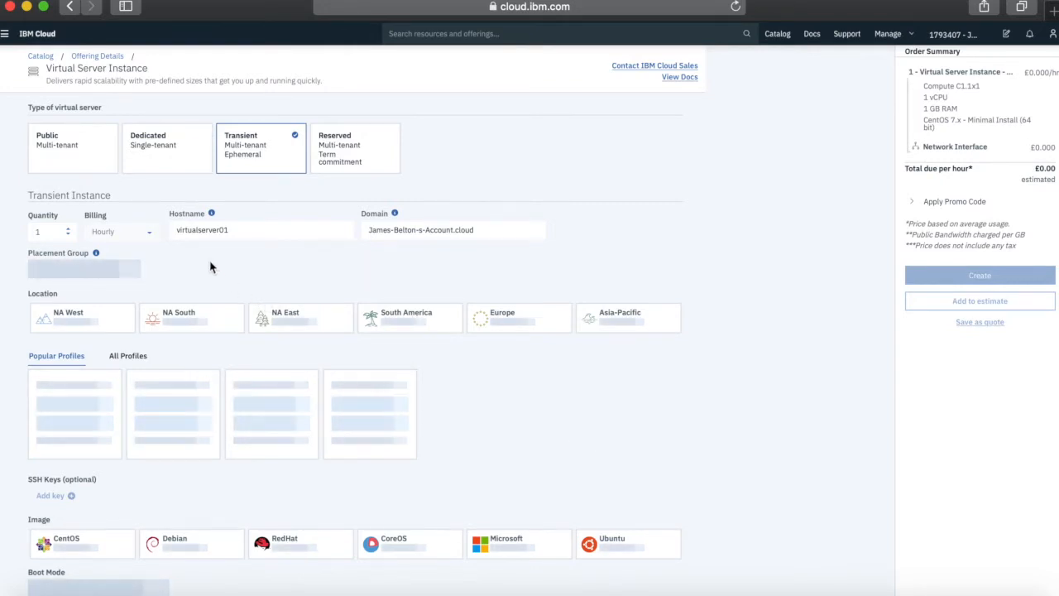
# Set the hostname of the transient instance to myJumpServer
pyautogui.moveTo(236, 230); pyautogui.dragTo(170, 233)
pyautogui.write('myJumpServer')
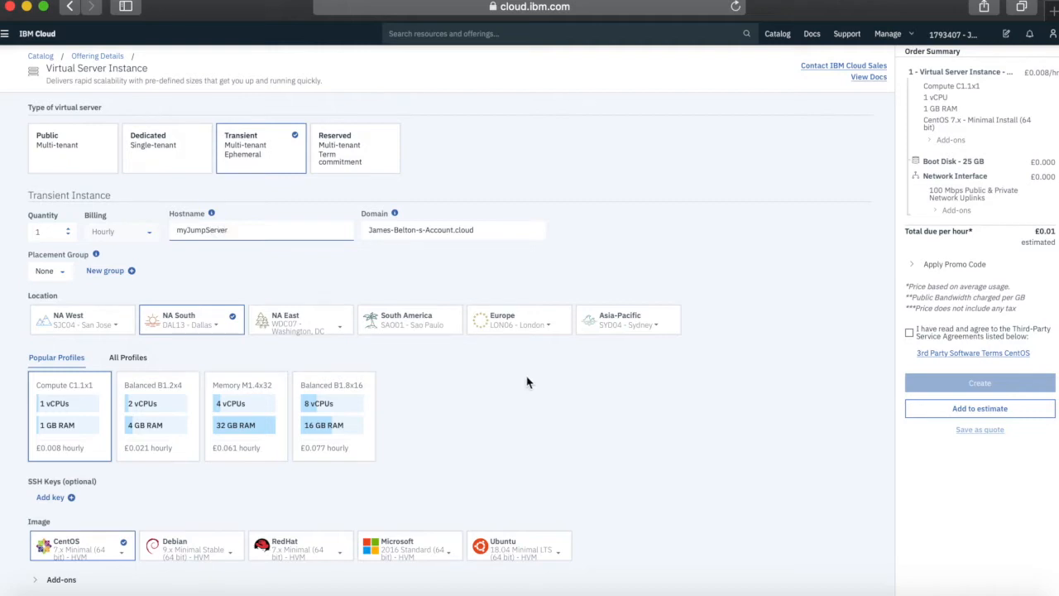
pyautogui.click(560, 415)
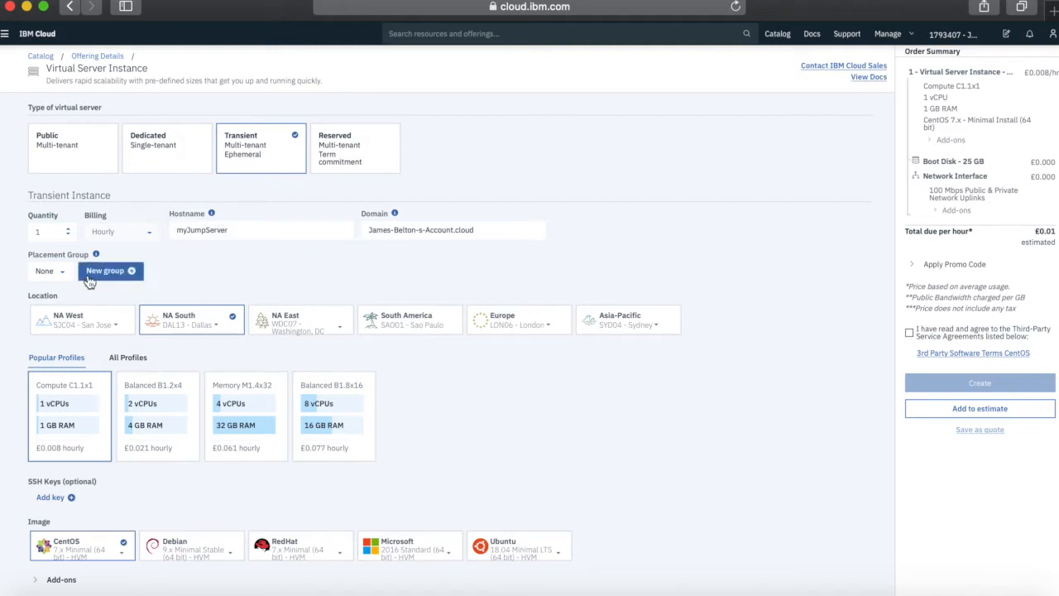
# Set the server's location to Europe, data center LON06 - London
pyautogui.click(498, 327)
pyautogui.scroll(-2, 522, 372)
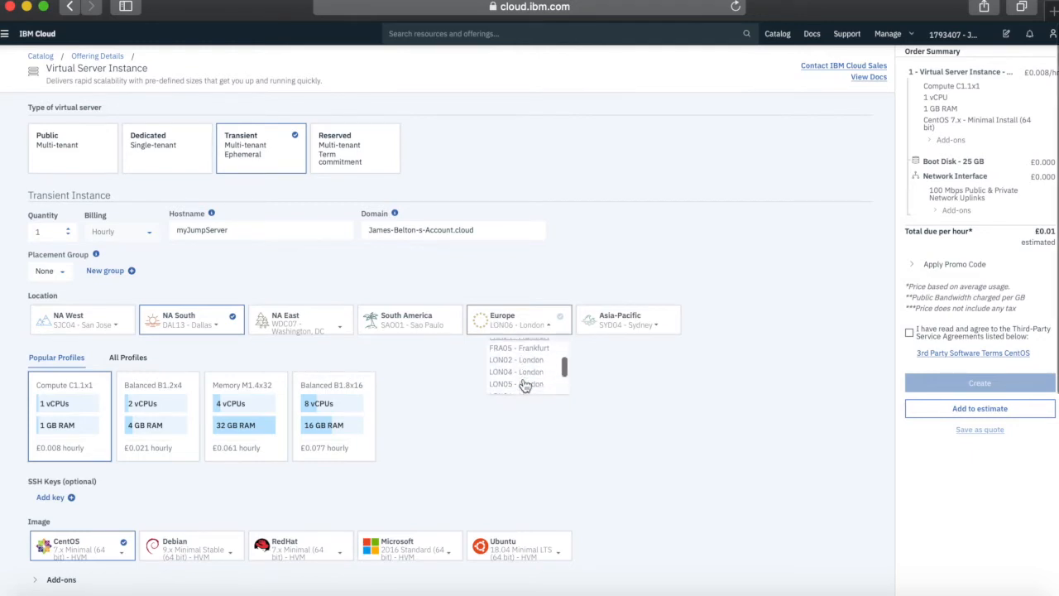
pyautogui.scroll(-2, 524, 386)
pyautogui.click(523, 378)
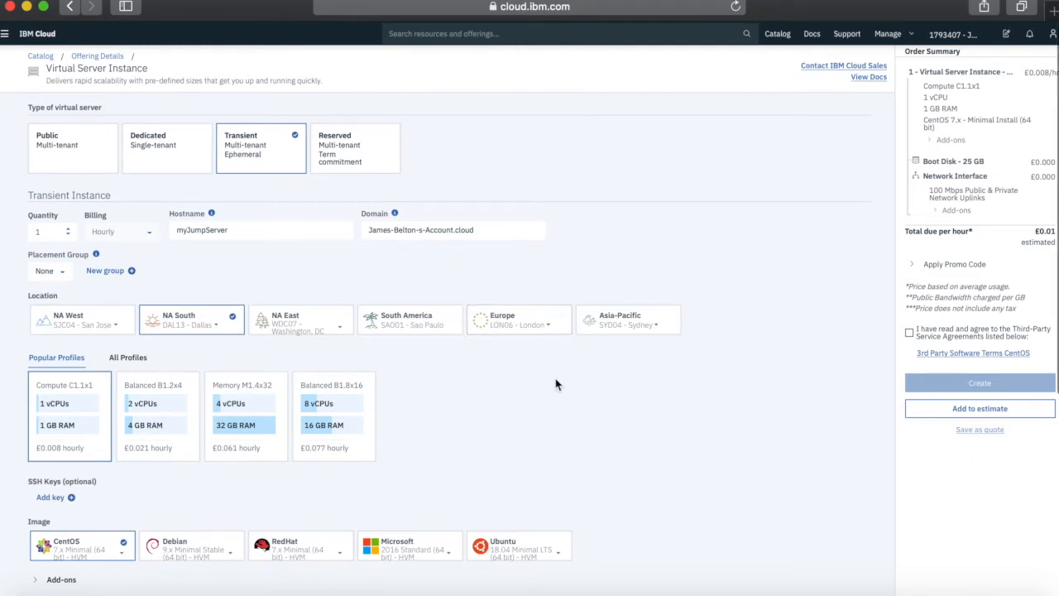
pyautogui.click(559, 322)
pyautogui.scroll(-1, 571, 423)
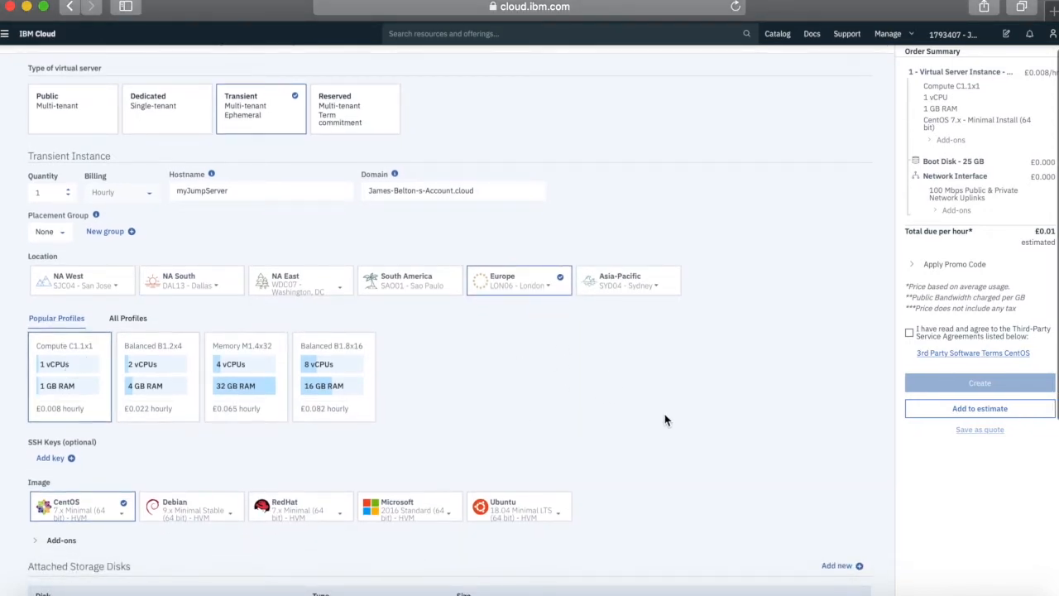
# Assign AllowMyAdminsAccess as the public security group in the server's network interface settings
pyautogui.scroll(-4, 667, 420)
pyautogui.scroll(-4, 668, 422)
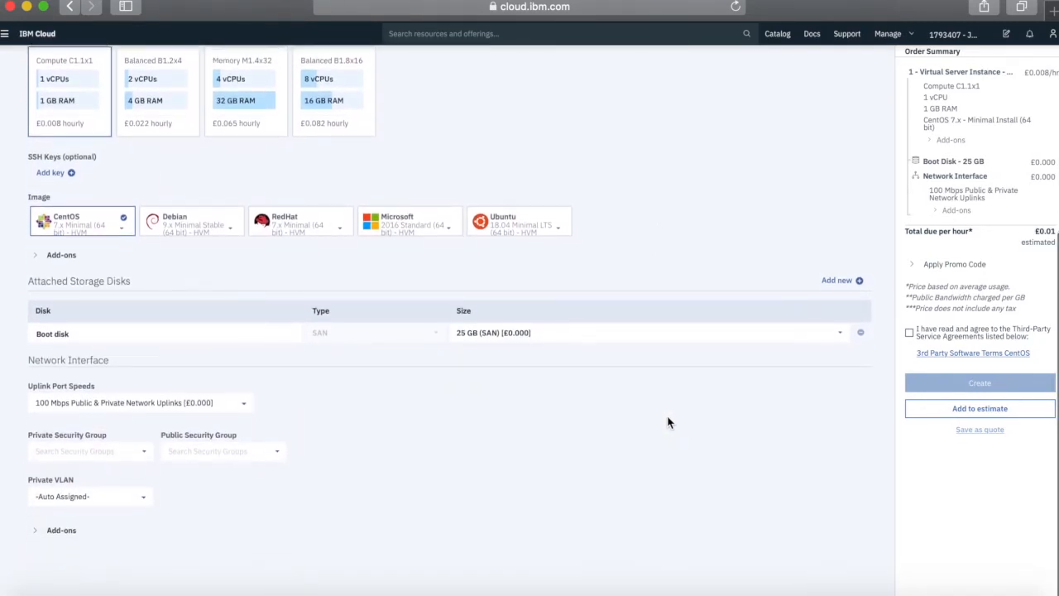
pyautogui.scroll(9, 669, 421)
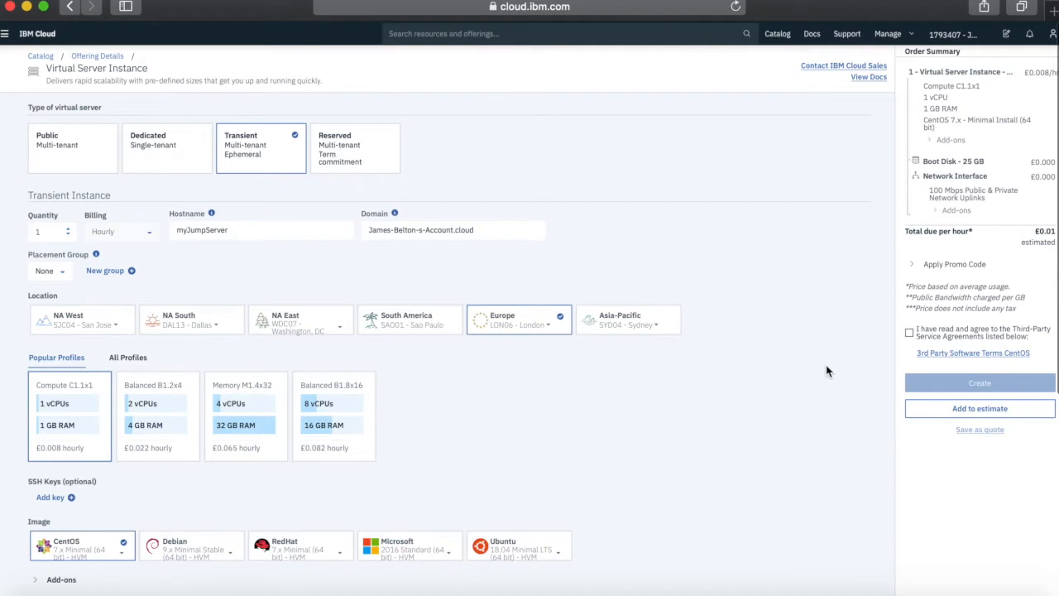
pyautogui.scroll(-5, 723, 438)
pyautogui.scroll(-3, 720, 438)
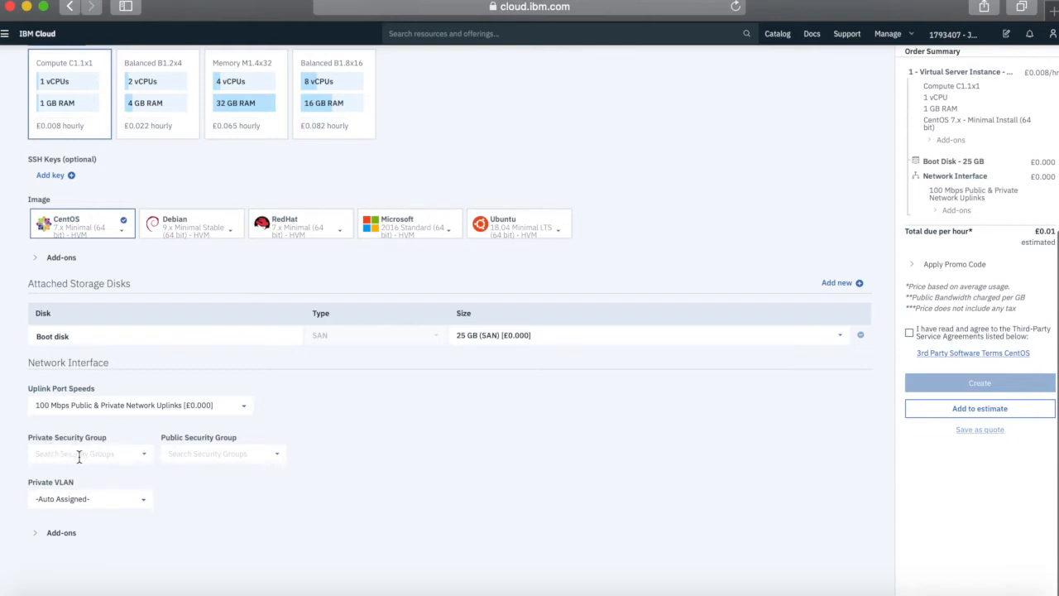
pyautogui.click(248, 455)
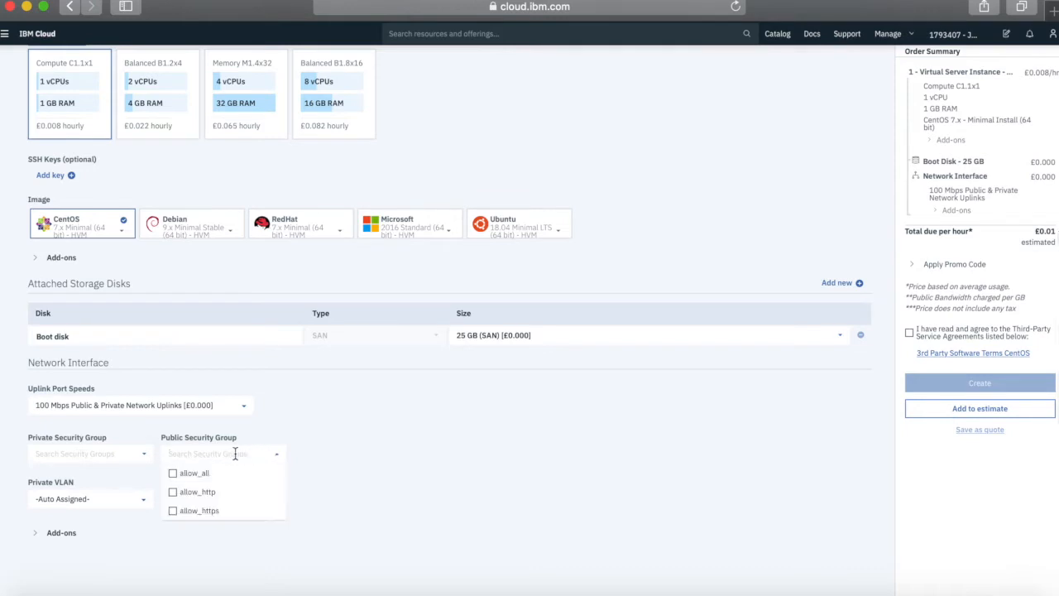
pyautogui.scroll(-1, 238, 495)
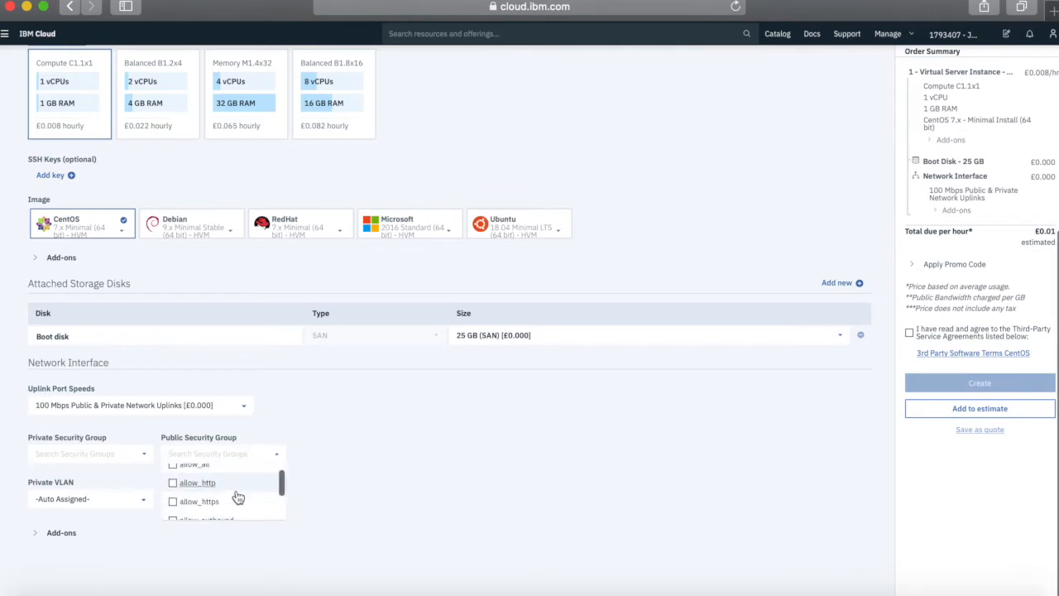
pyautogui.scroll(-1, 238, 496)
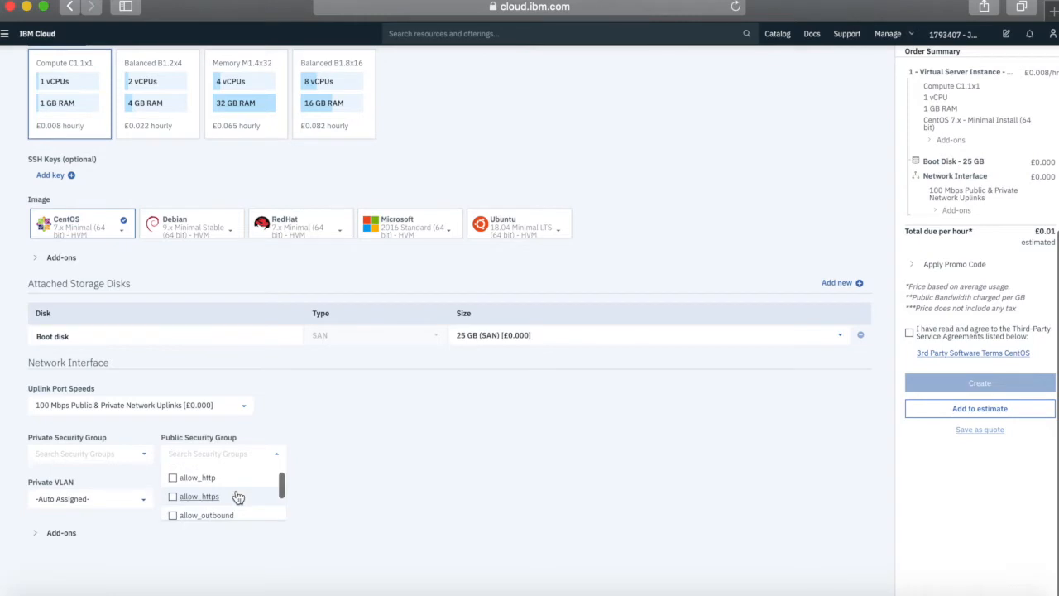
pyautogui.scroll(-3, 239, 497)
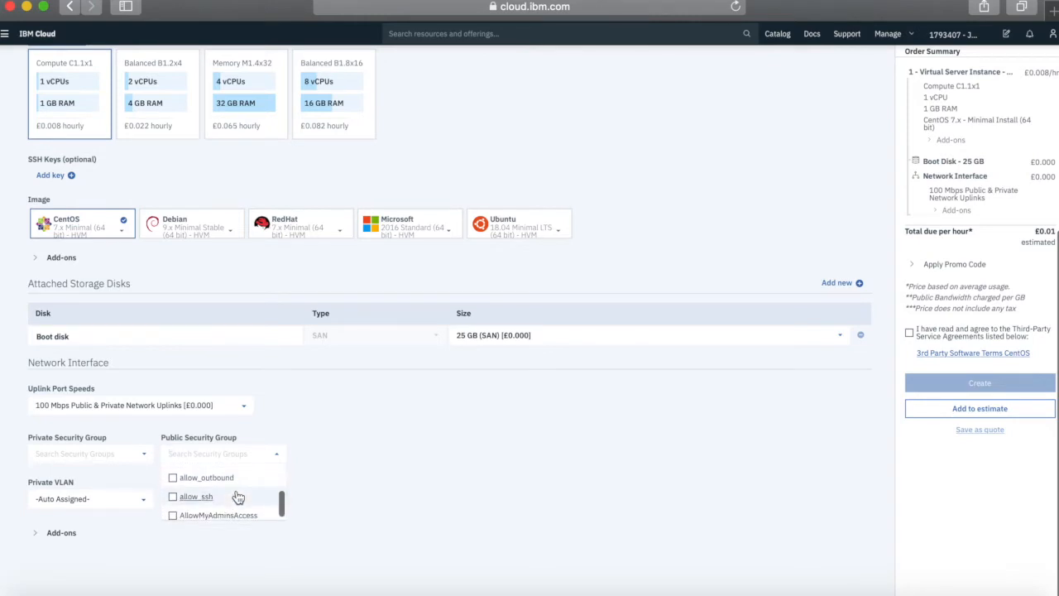
pyautogui.click(173, 513)
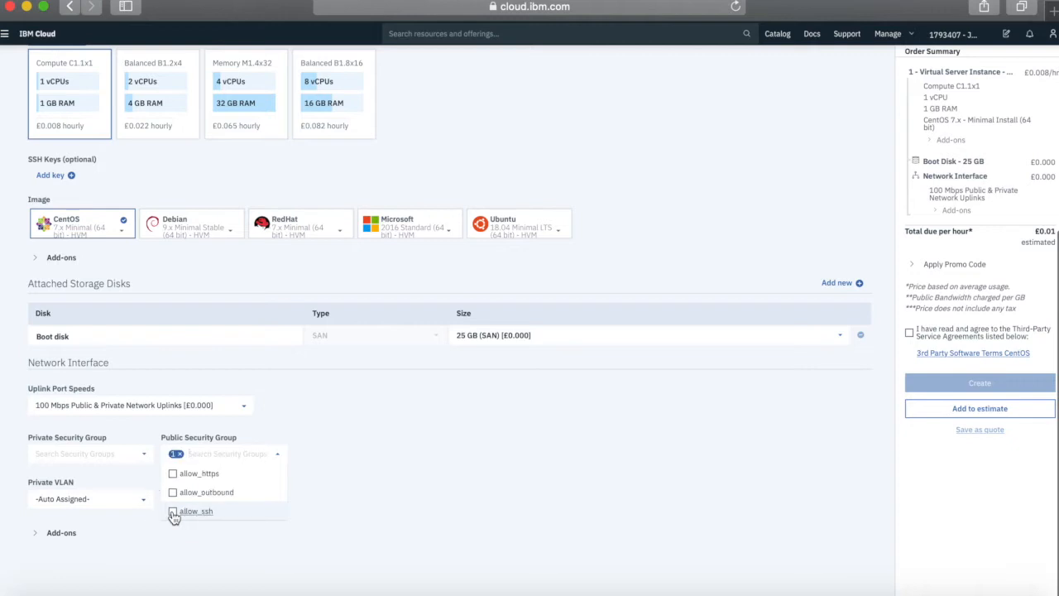
pyautogui.click(377, 526)
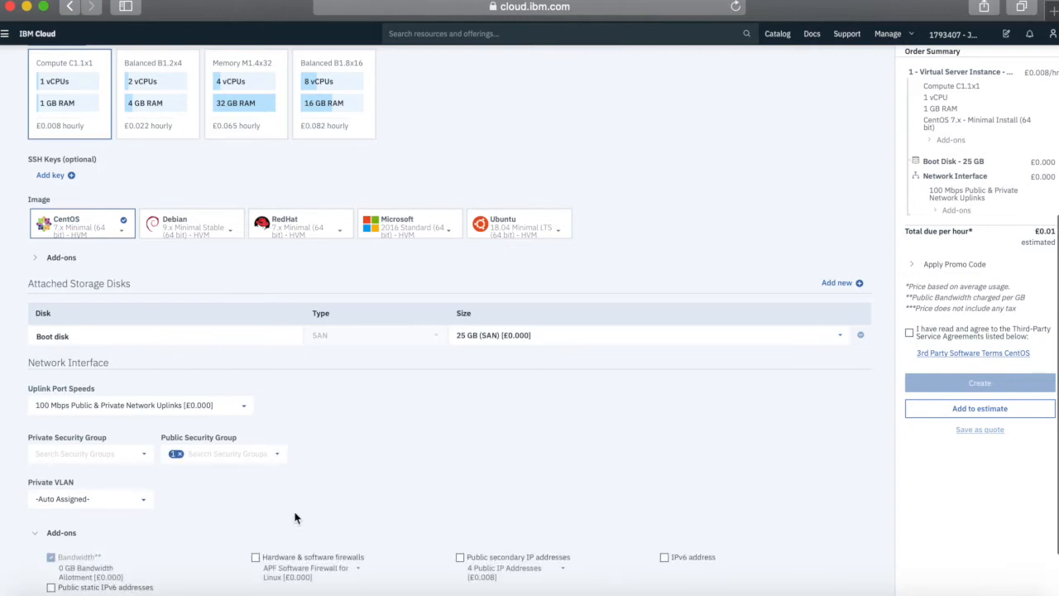
pyautogui.scroll(-2, 322, 526)
pyautogui.scroll(5, 323, 526)
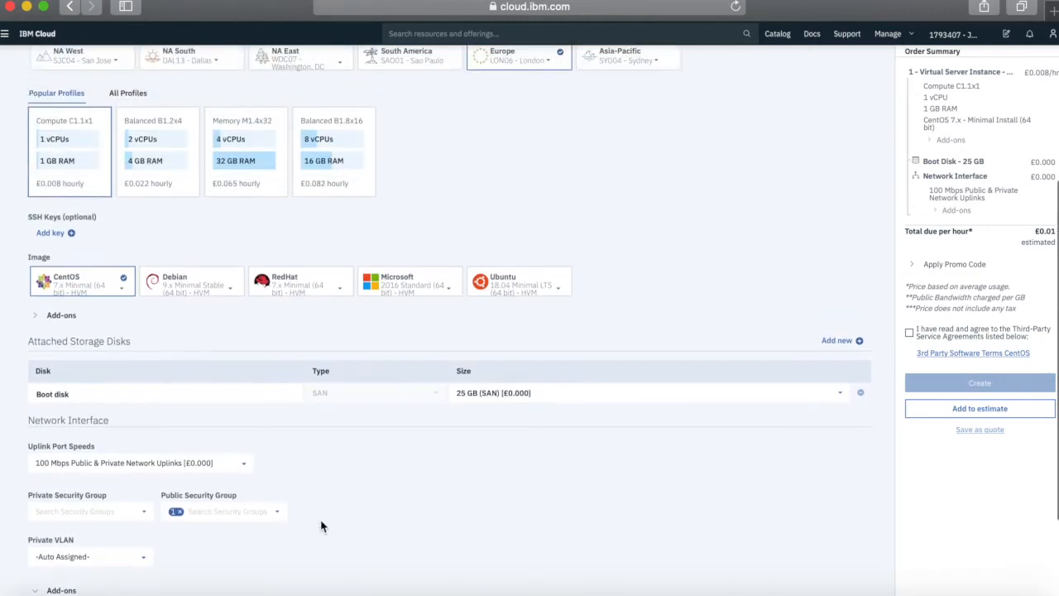
# Agree to the third-party service agreements and create the myJumpServer instance
pyautogui.click(909, 333)
pyautogui.scroll(2, 823, 280)
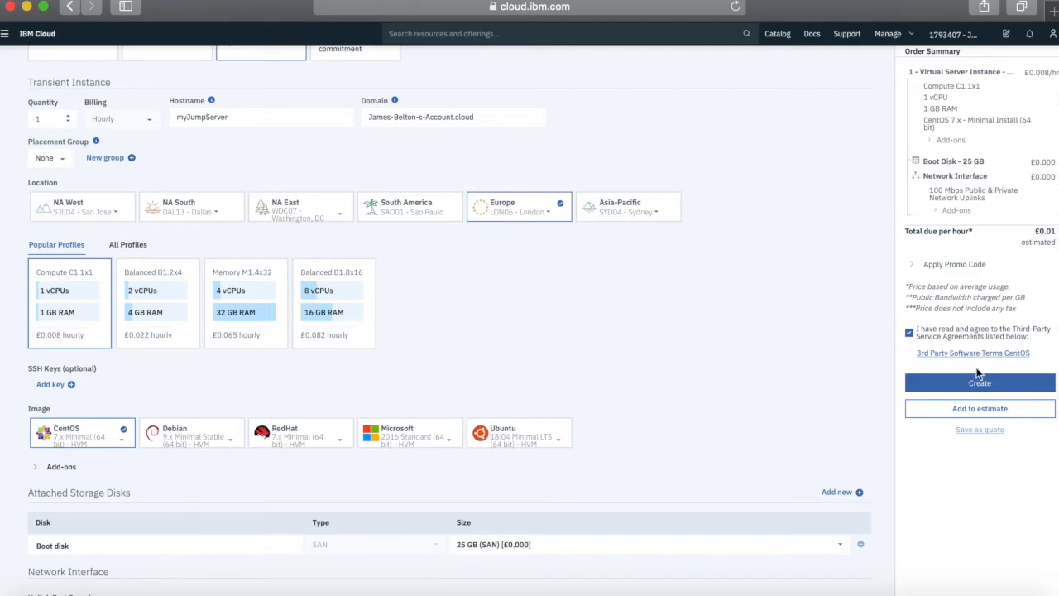
pyautogui.click(981, 387)
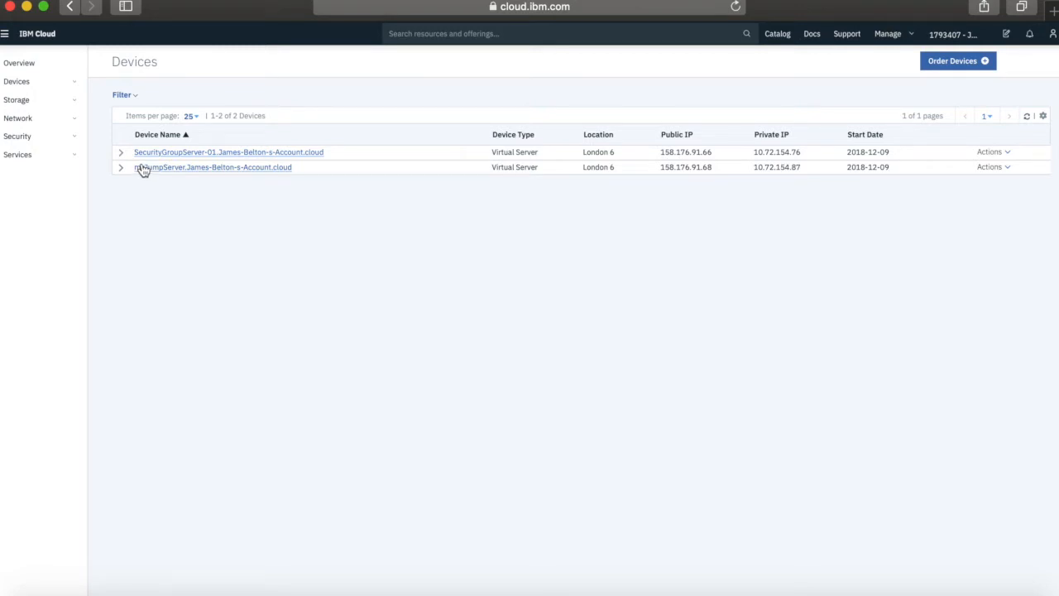
# Open the myJumpServer device details and review its network settings and assigned security groups
pyautogui.click(198, 168)
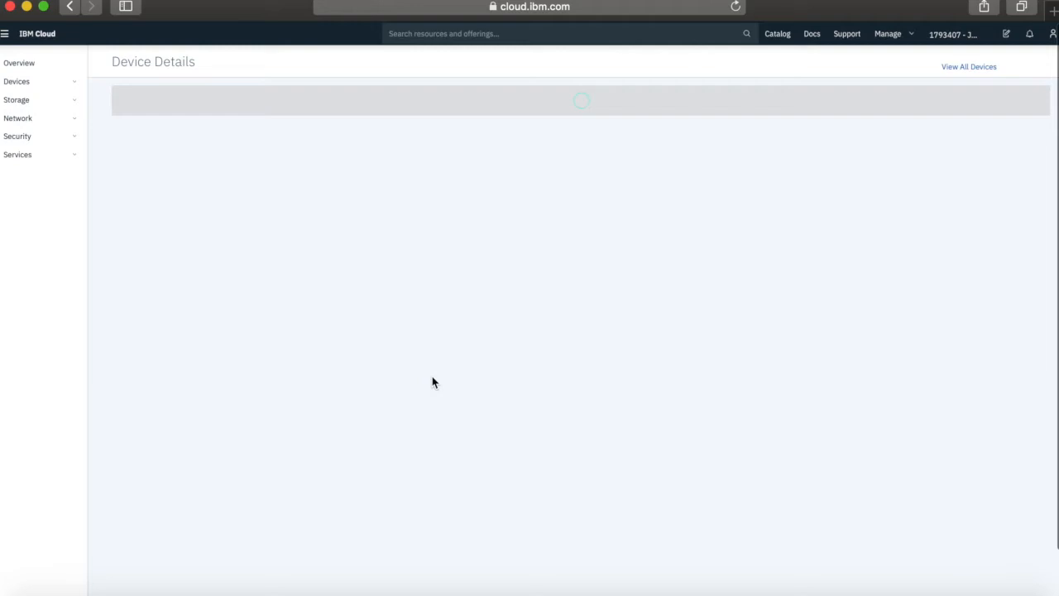
pyautogui.scroll(-10, 431, 377)
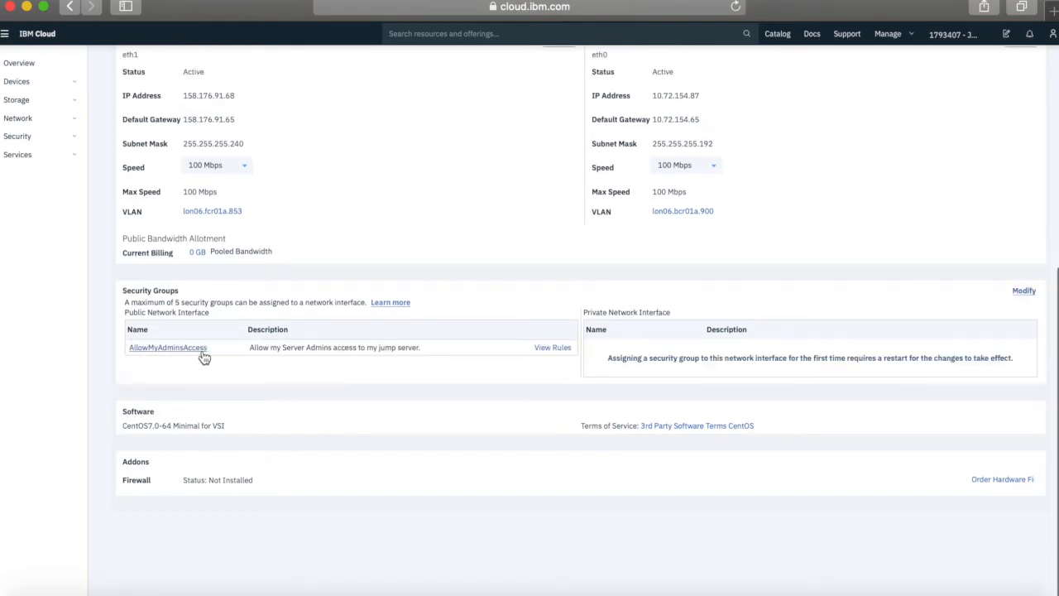
pyautogui.scroll(5, 222, 364)
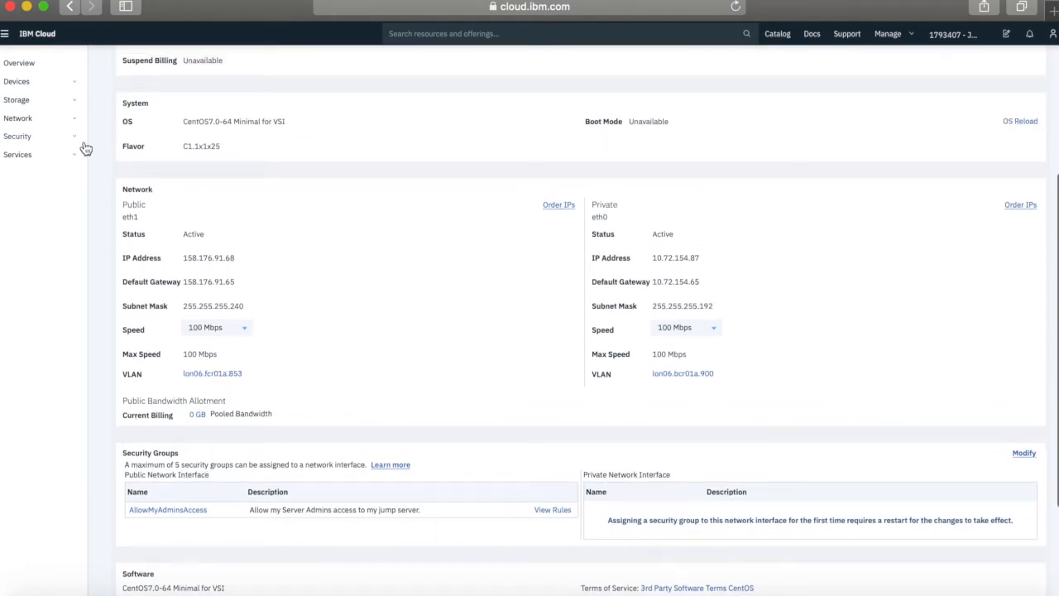
# Open the MyAppServers group from the network security groups list and review its rules and assigned instances
pyautogui.click(28, 136)
pyautogui.moveTo(32, 198)
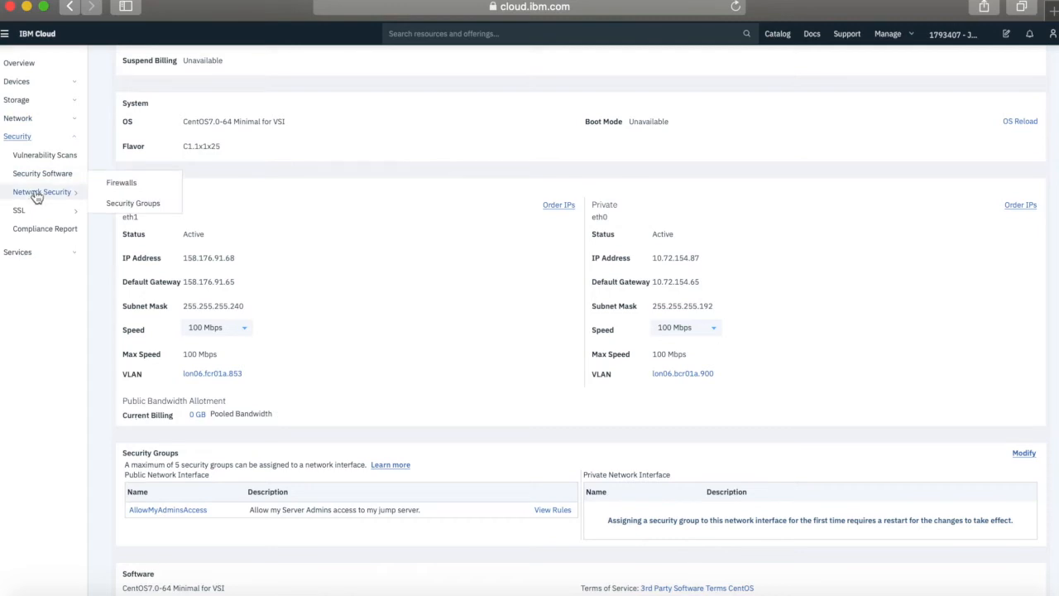
pyautogui.click(145, 204)
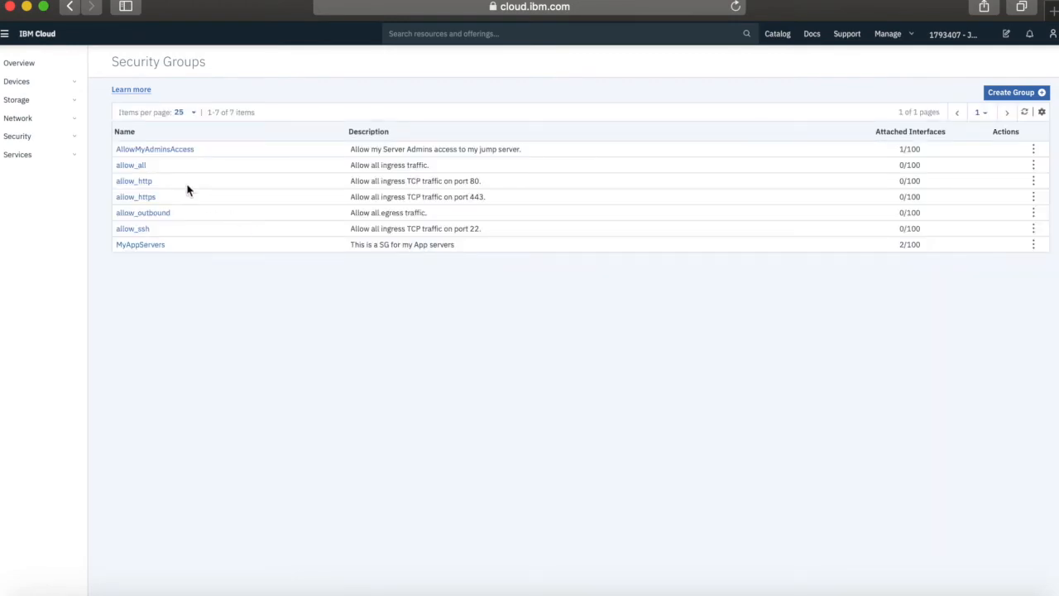
pyautogui.click(139, 248)
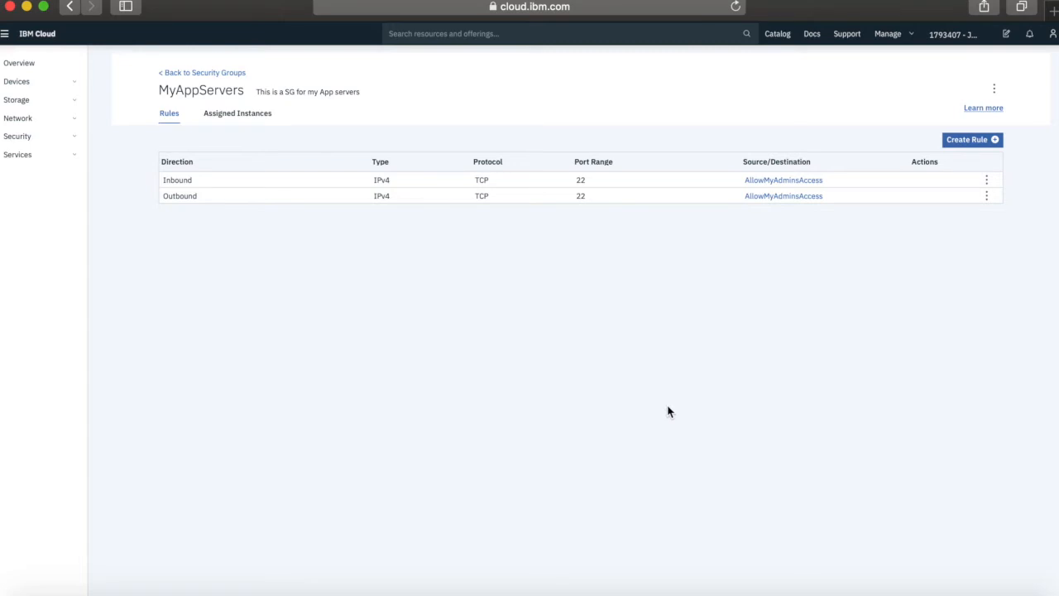
pyautogui.click(241, 114)
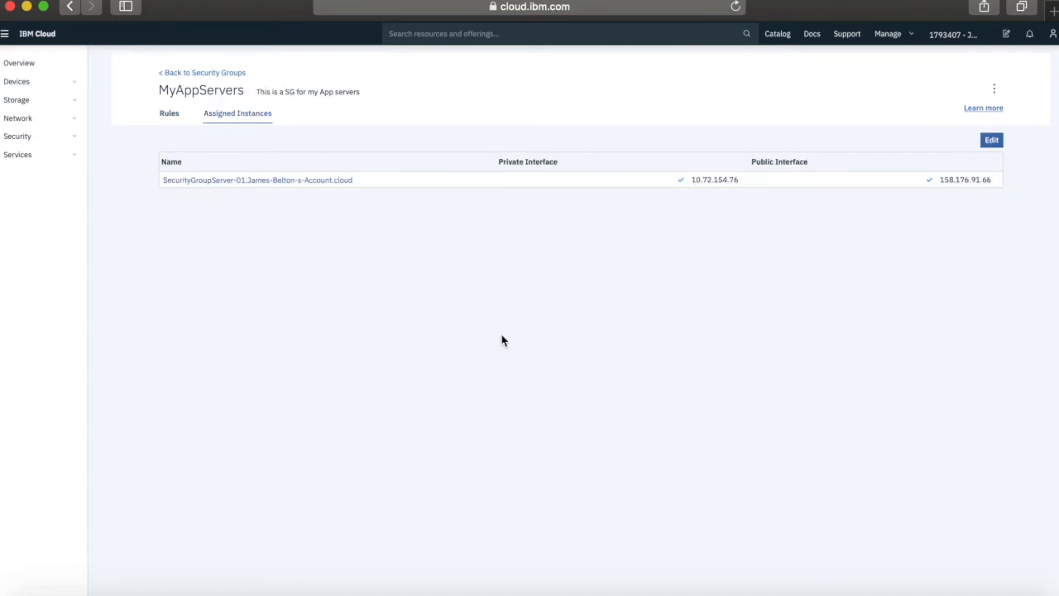
pyautogui.press('super+Tab')
pyautogui.click(614, 389)
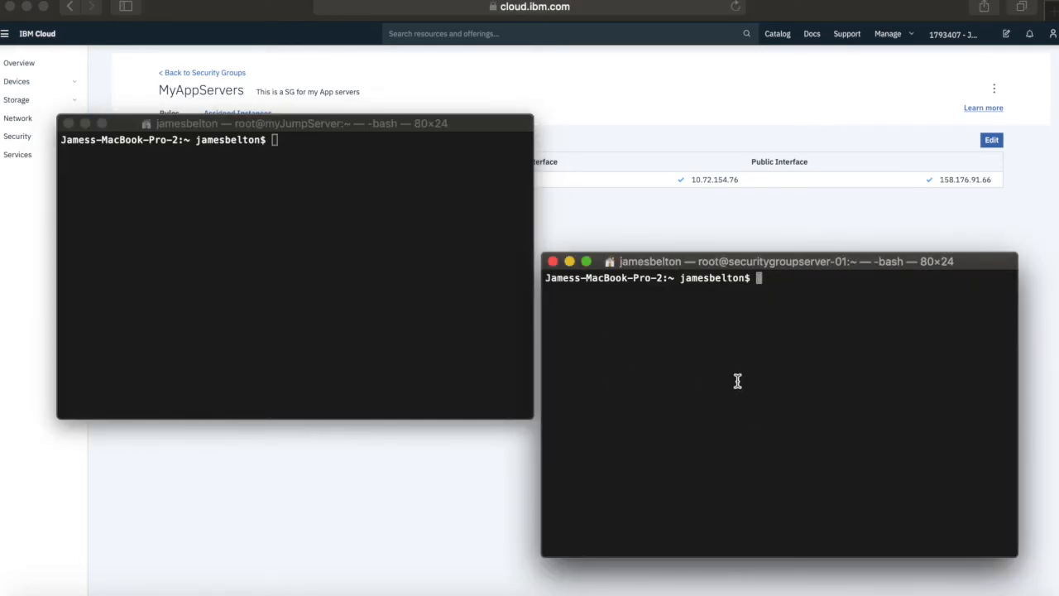
pyautogui.write('clear')
pyautogui.press('Up')
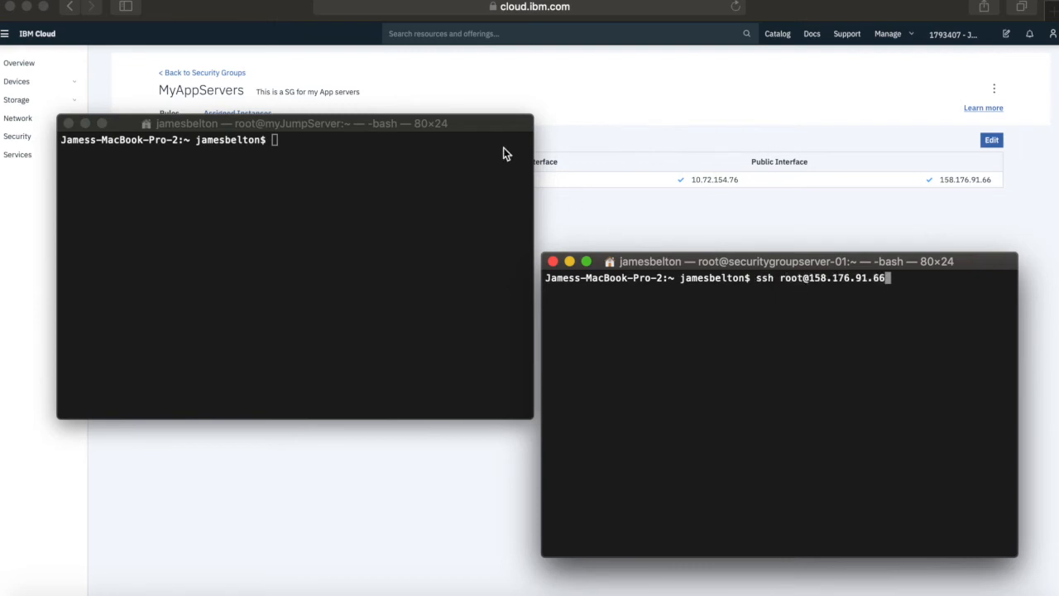
pyautogui.click(430, 124)
pyautogui.moveTo(431, 124); pyautogui.dragTo(426, 193)
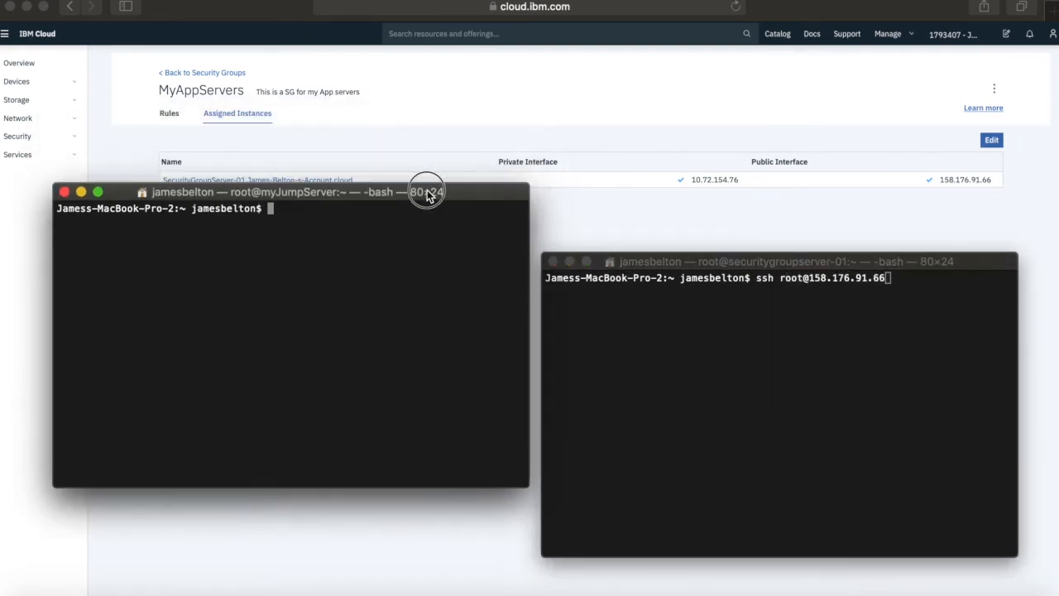
pyautogui.click(869, 361)
pyautogui.press('Return')
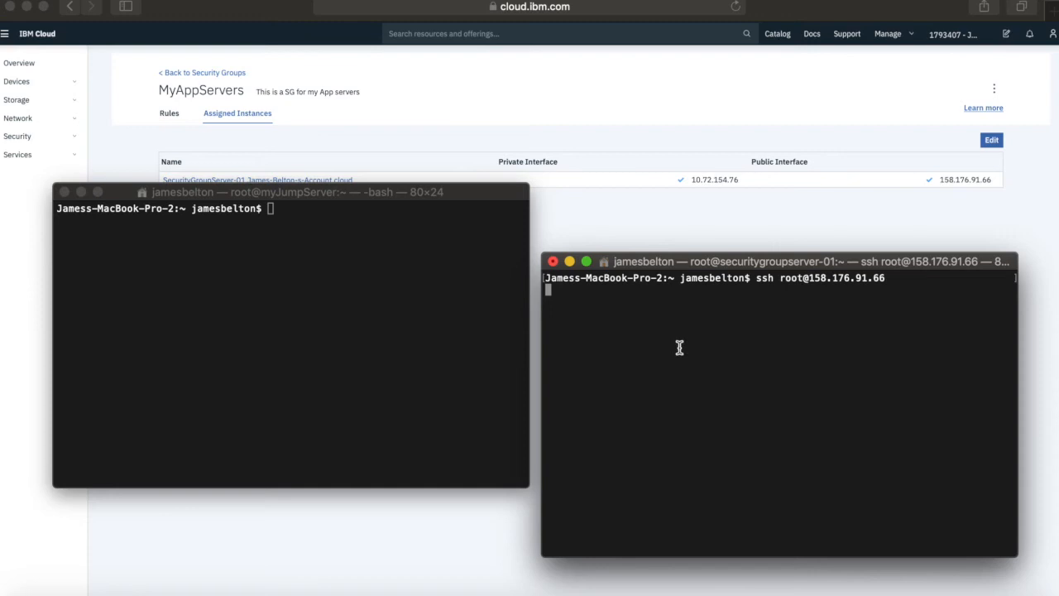
pyautogui.click(439, 299)
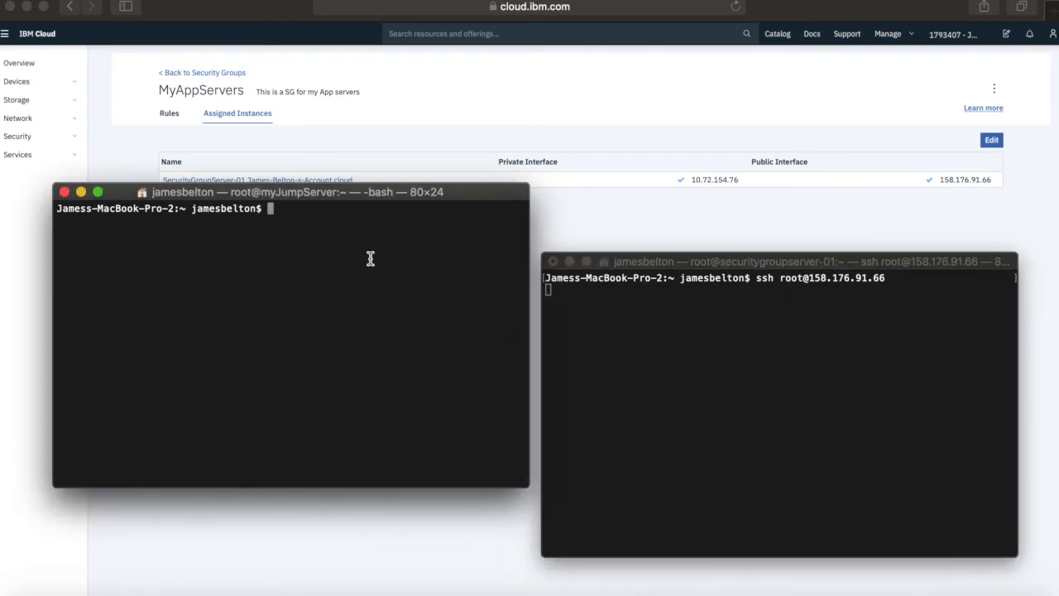
pyautogui.press('Up')
pyautogui.press('Up')
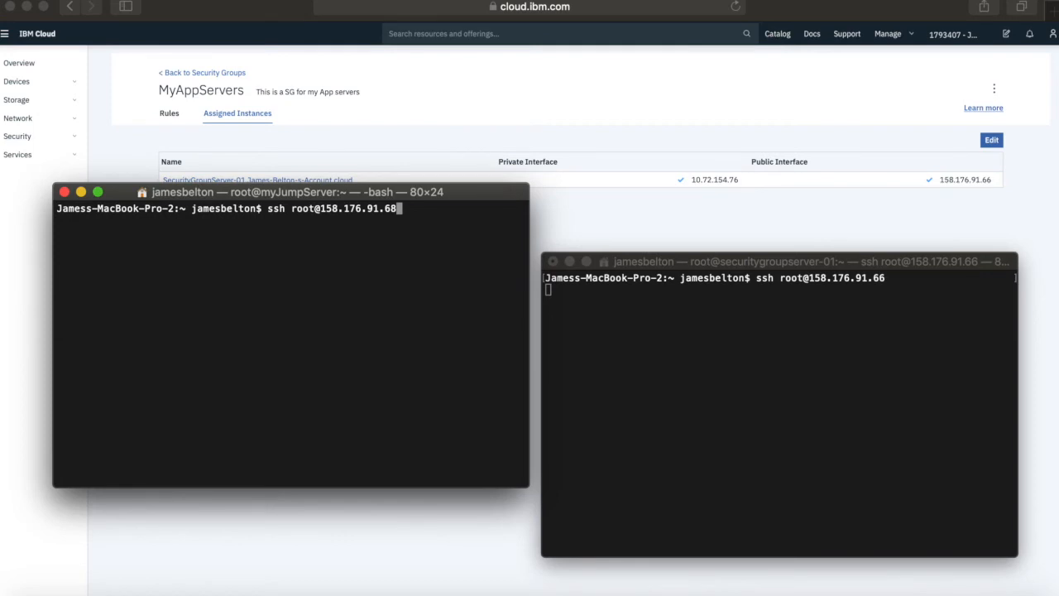
pyautogui.press('Return')
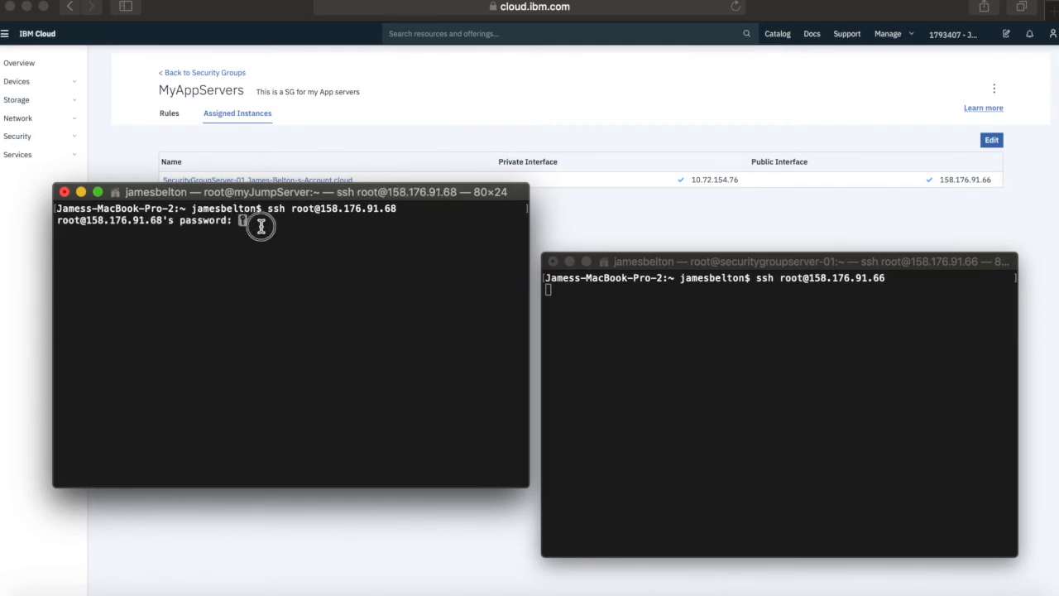
pyautogui.press('Return')
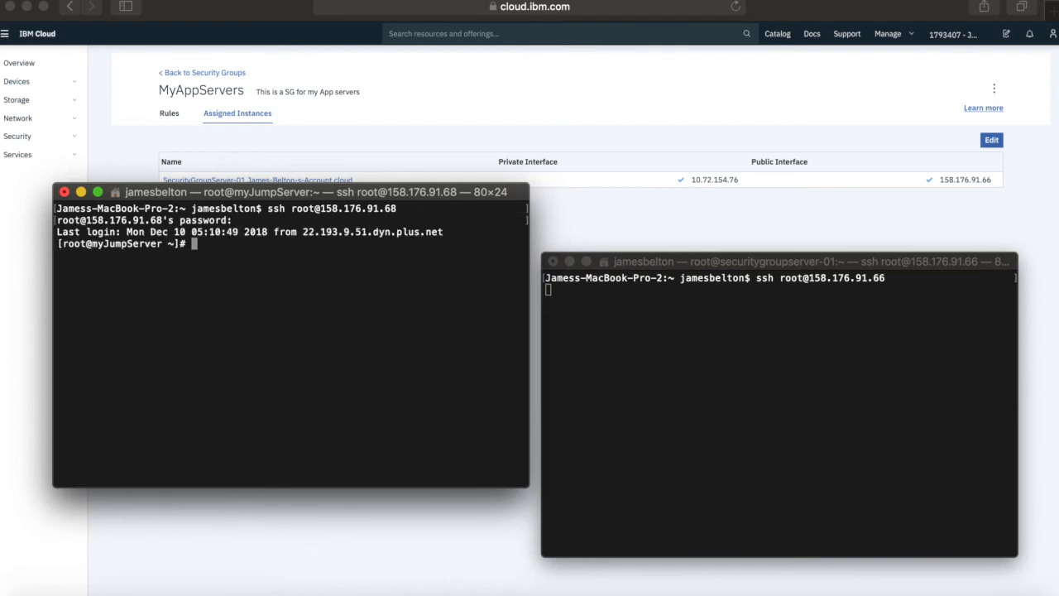
# Run hostname in the jump server session to check which machine it is on, with blank prompt lines around it
pyautogui.press('Return')
pyautogui.press('Return')
pyautogui.press('Return')
pyautogui.press('Return')
pyautogui.press('Return')
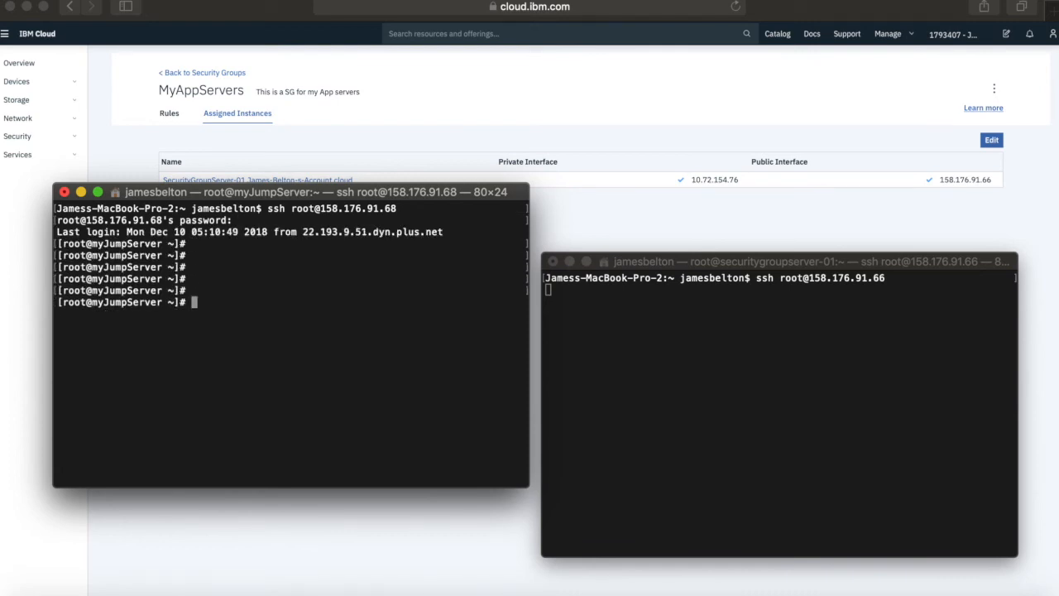
pyautogui.write('hostname')
pyautogui.press('Return')
pyautogui.press('Return')
pyautogui.press('Return')
pyautogui.press('Return')
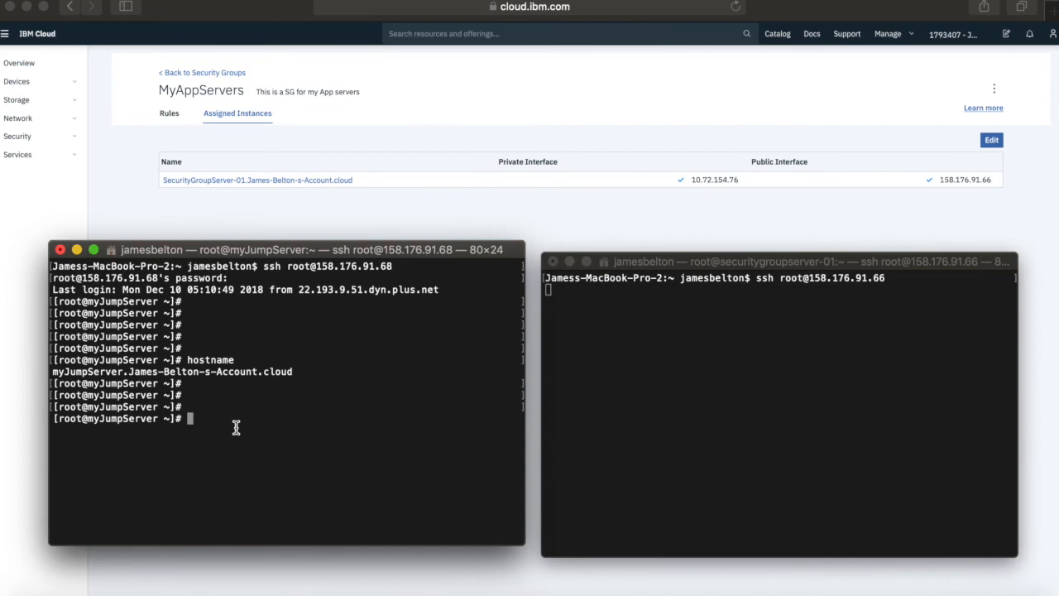
pyautogui.click(705, 379)
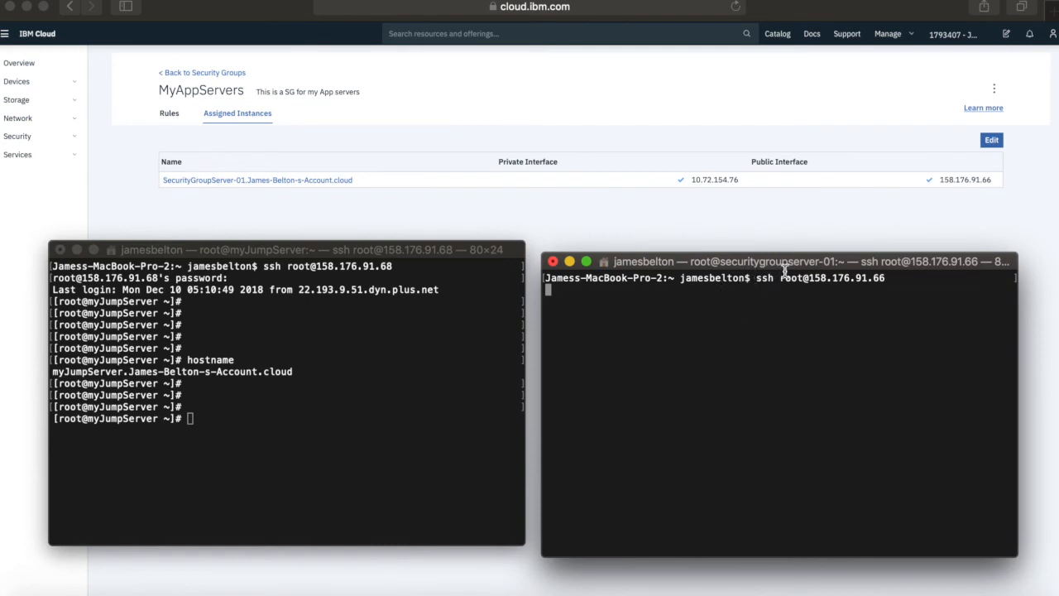
pyautogui.click(370, 360)
pyautogui.click(244, 409)
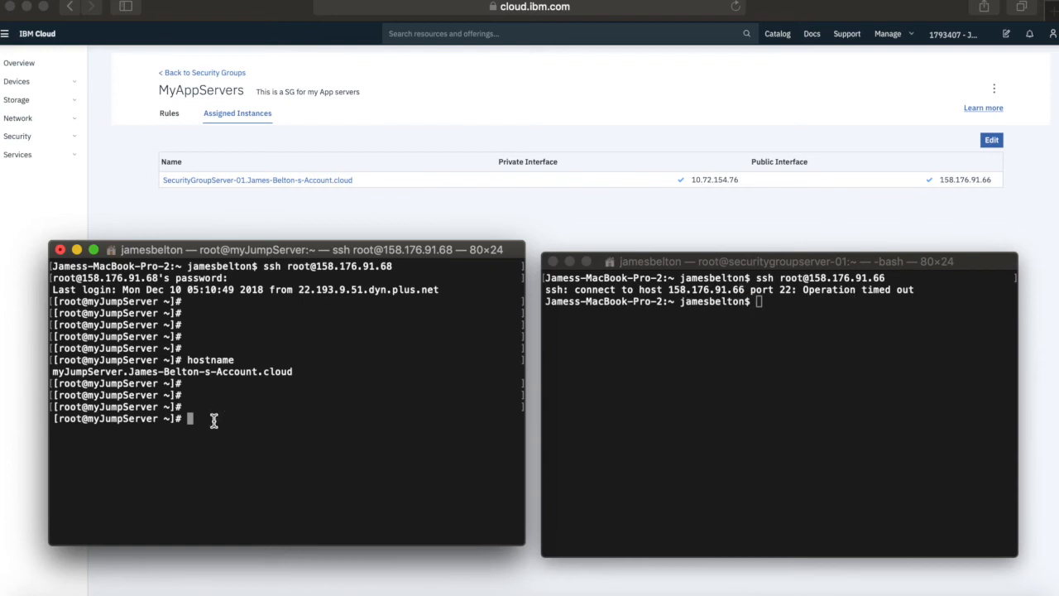
pyautogui.write('ssh root@158.')
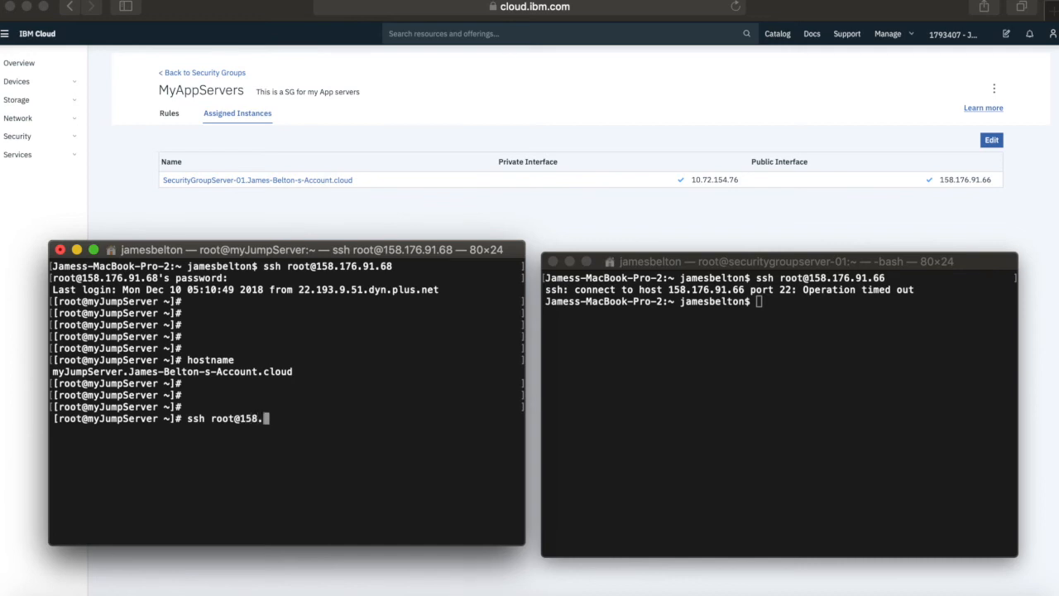
pyautogui.write('176.91.666')
pyautogui.press('BackSpace')
pyautogui.press('Return')
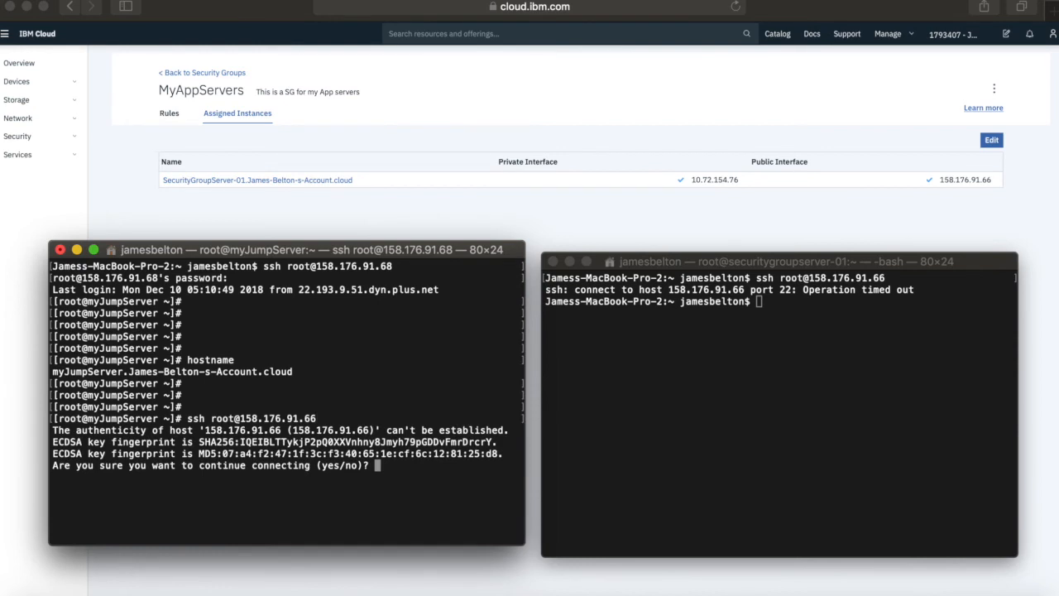
pyautogui.write('yes')
pyautogui.press('Return')
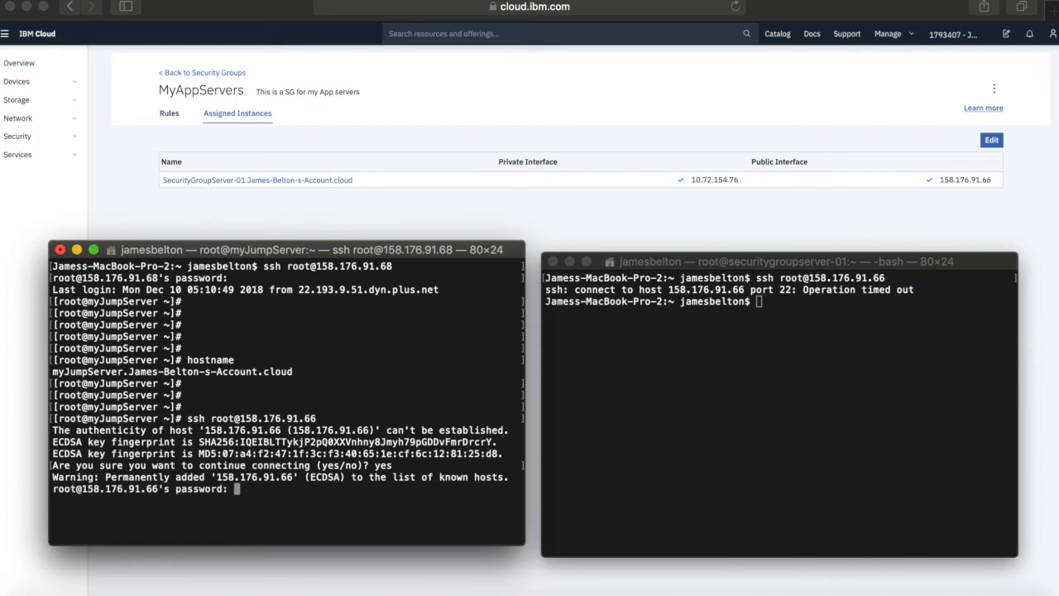
# Enter the app server's root password and run hostname to check which machine the session is on
pyautogui.press('Return')
pyautogui.press('Return')
pyautogui.press('Return')
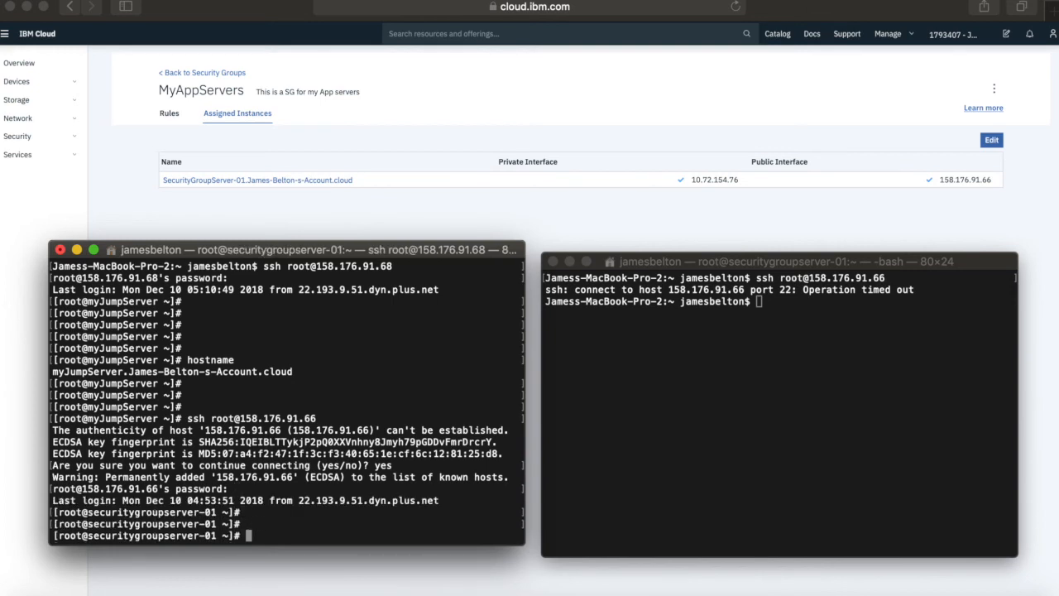
pyautogui.write('hostname')
pyautogui.press('Return')
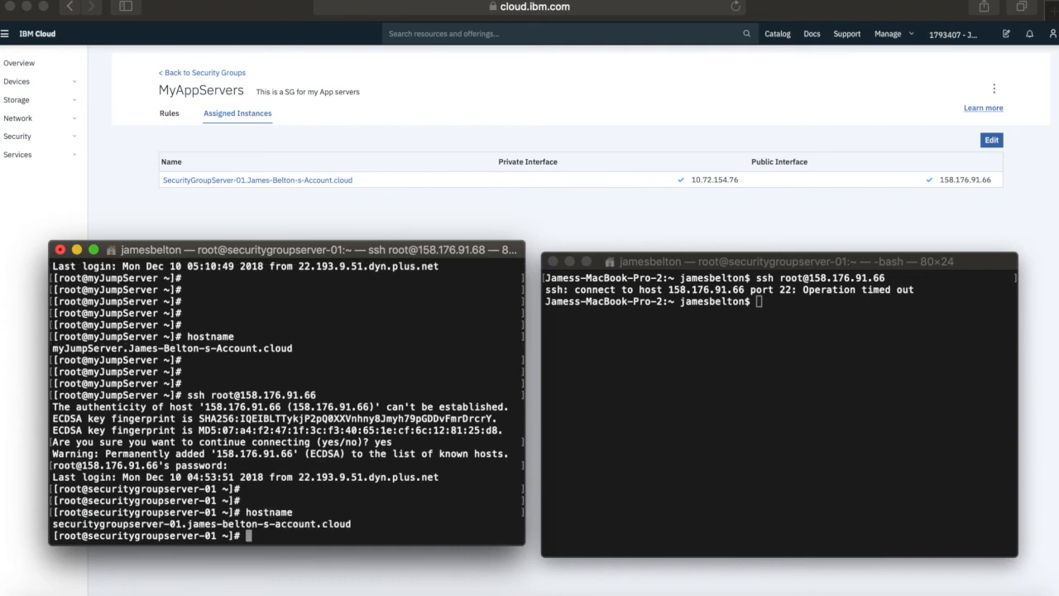